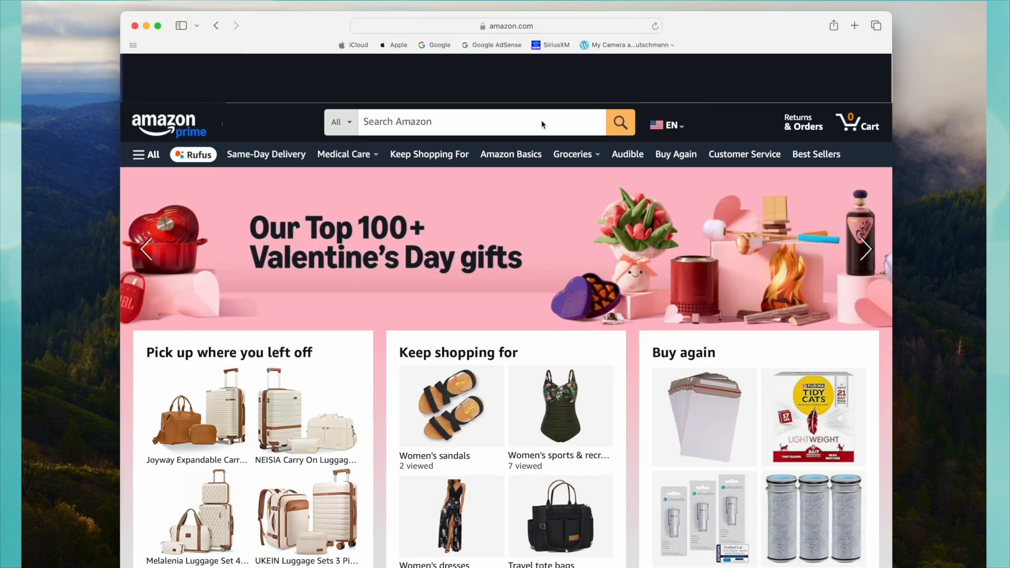
Search Amazon for "when in rome" and open the product page of When in Rome: A Novel.
{"action": "left_click", "coordinate": [484, 121]}
{"action": "type", "text": "when"}
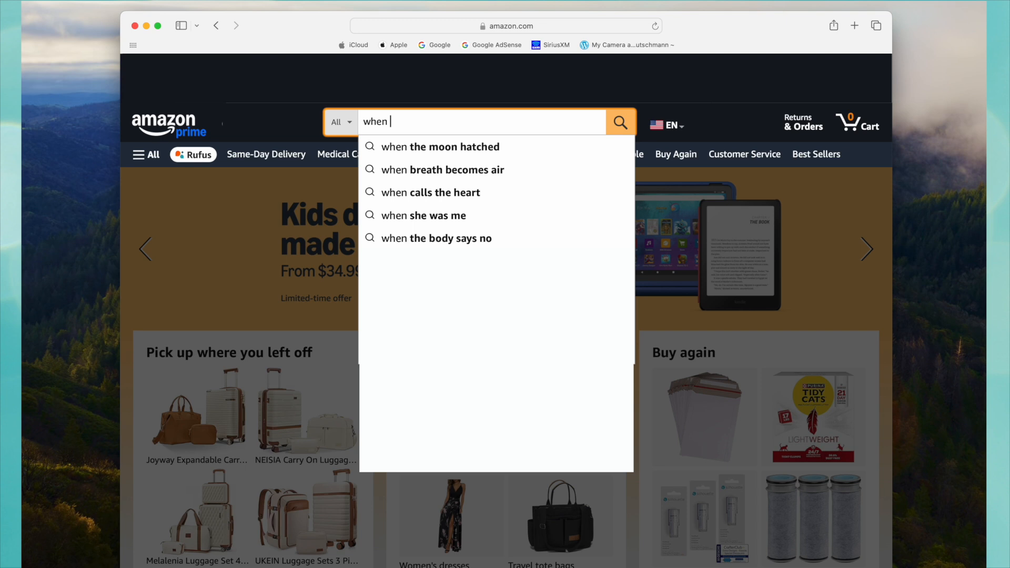
{"action": "type", "text": " in rome"}
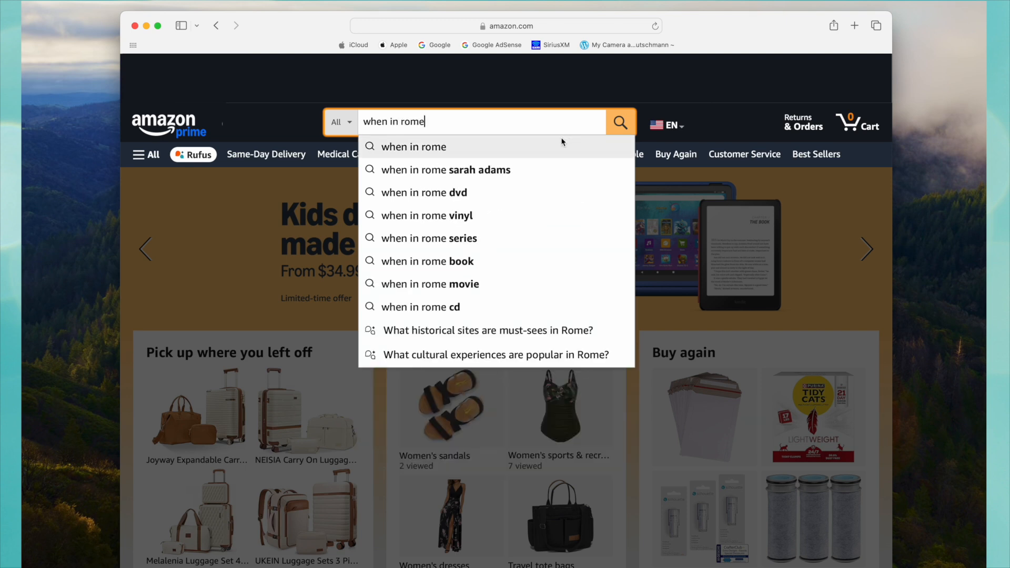
{"action": "left_click", "coordinate": [426, 147]}
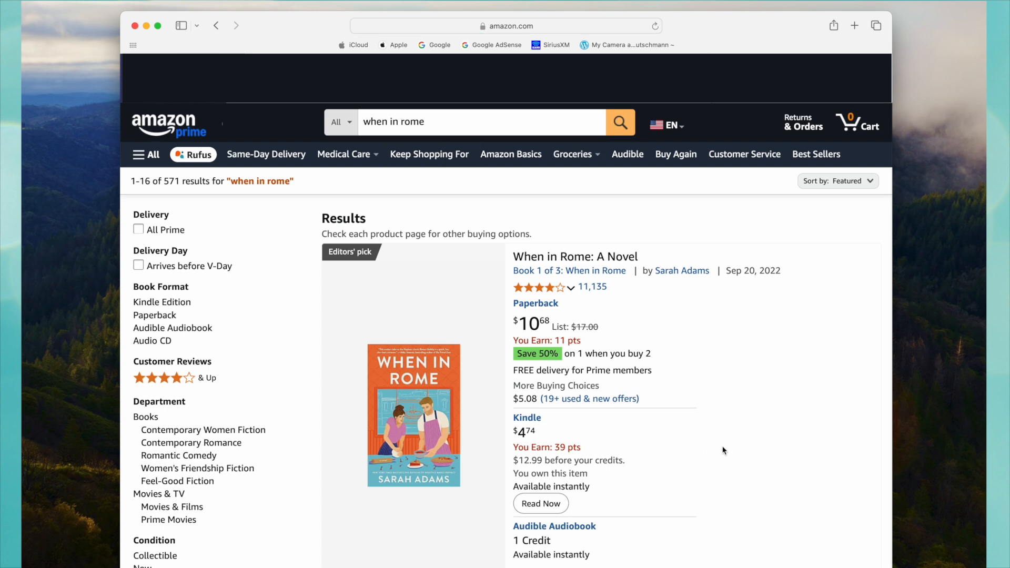
{"action": "left_click", "coordinate": [608, 259]}
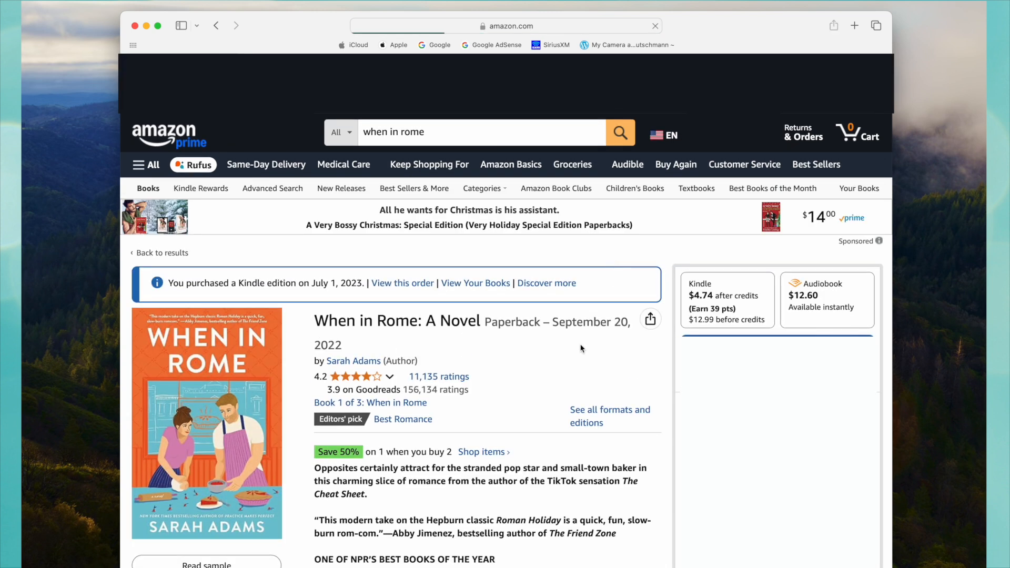
Enlarge the When in Rome cover image, save a copy to the desktop, and close the enlarged view.
{"action": "scroll", "coordinate": [561, 377], "scroll_direction": "down", "scroll_amount": 2}
{"action": "scroll", "coordinate": [561, 378], "scroll_direction": "down", "scroll_amount": 3}
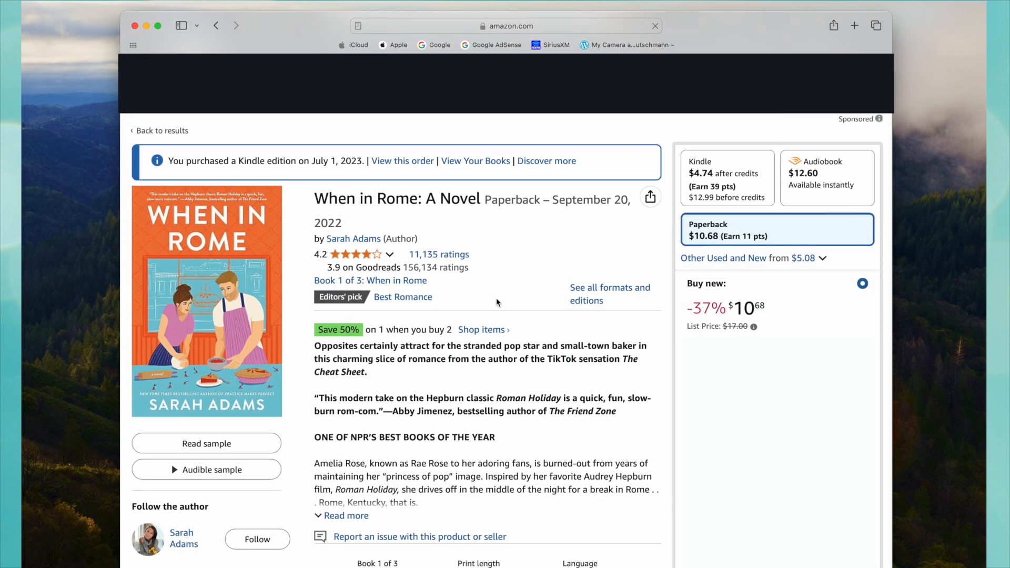
{"action": "scroll", "coordinate": [498, 303], "scroll_direction": "down", "scroll_amount": 1}
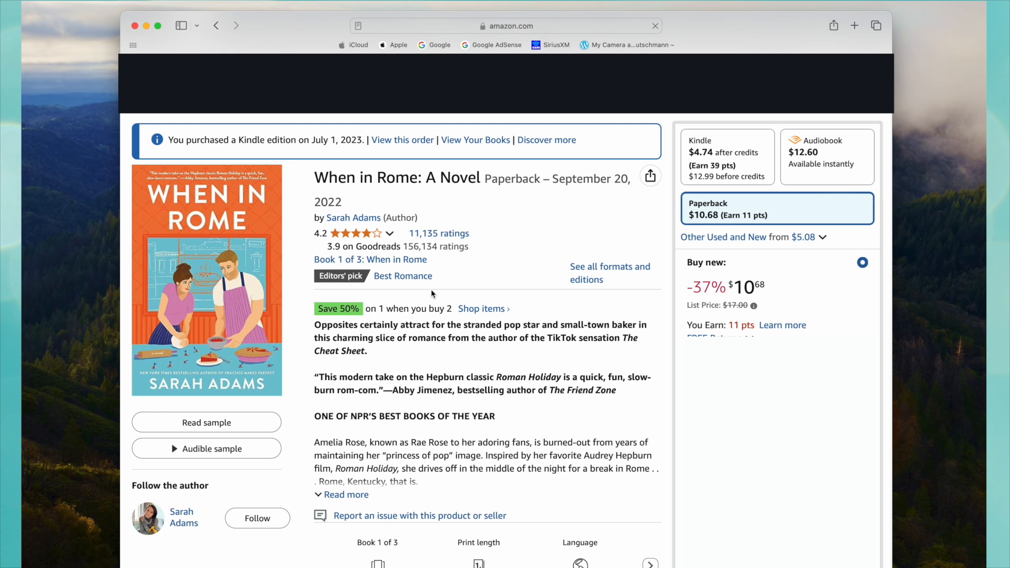
{"action": "mouse_move", "coordinate": [269, 294]}
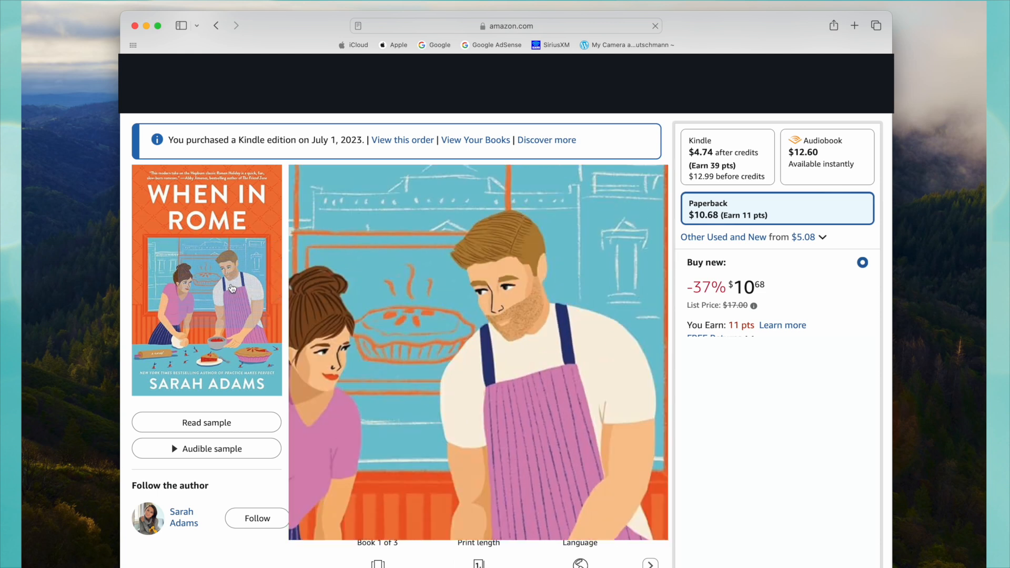
{"action": "left_click", "coordinate": [225, 287]}
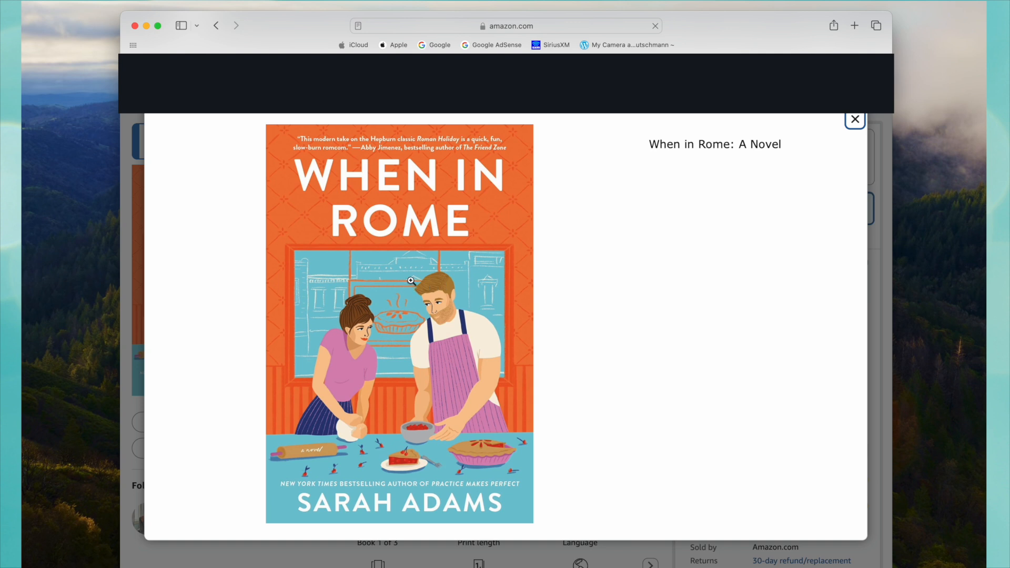
{"action": "left_click_drag", "start_coordinate": [437, 290], "coordinate": [77, 292]}
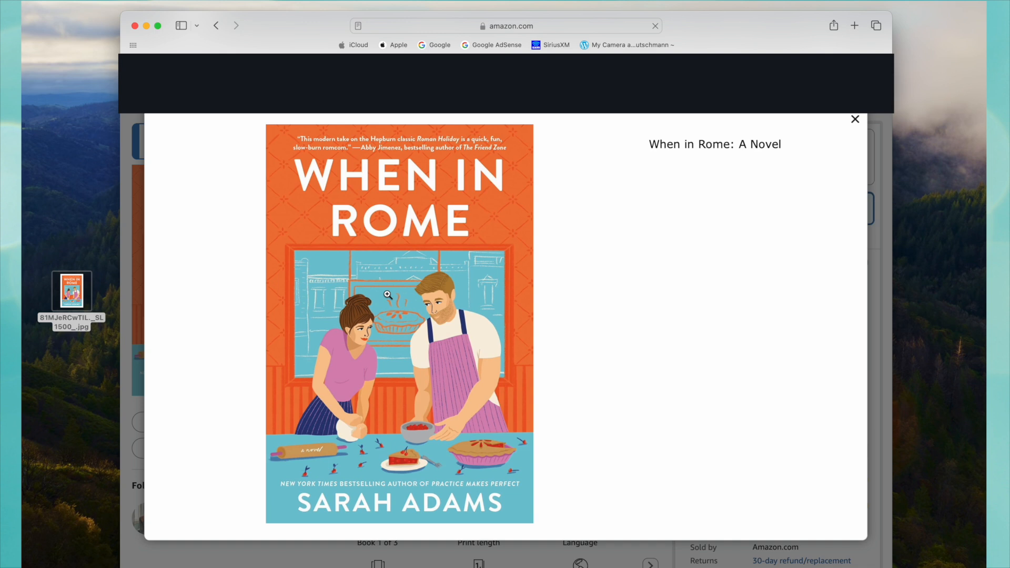
{"action": "left_click", "coordinate": [855, 120]}
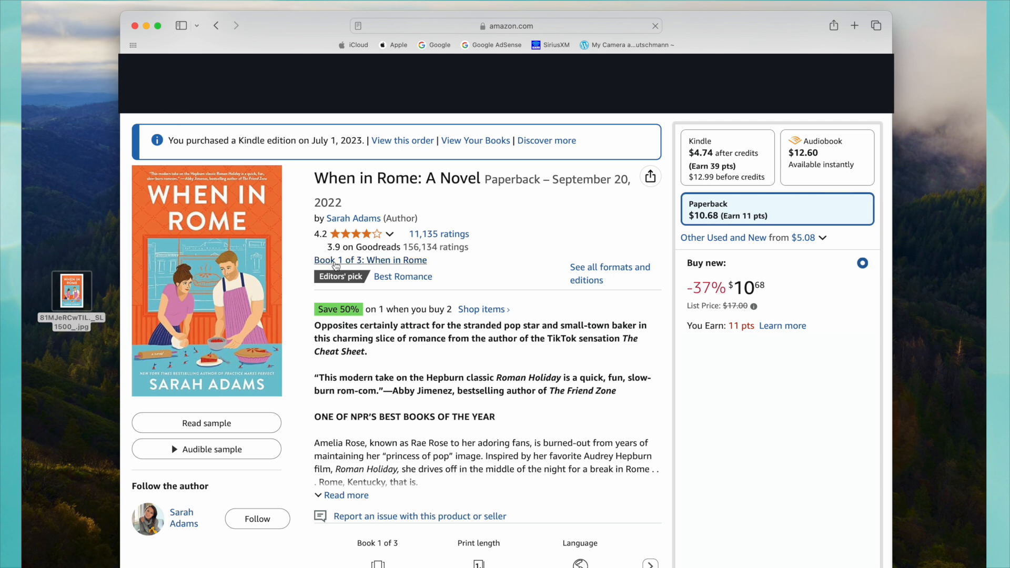
Open the When in Rome series listing and go to its second book, Practice Makes Perfect: A Novel.
{"action": "left_click", "coordinate": [385, 264]}
{"action": "scroll", "coordinate": [478, 391], "scroll_direction": "down", "scroll_amount": 2}
{"action": "scroll", "coordinate": [479, 390], "scroll_direction": "down", "scroll_amount": 10}
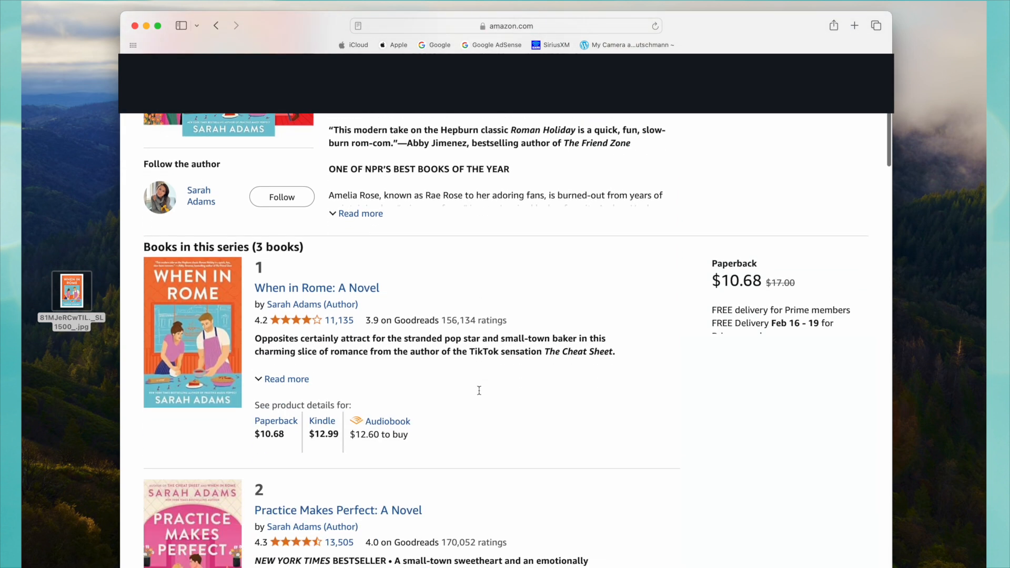
{"action": "scroll", "coordinate": [482, 394], "scroll_direction": "down", "scroll_amount": 2}
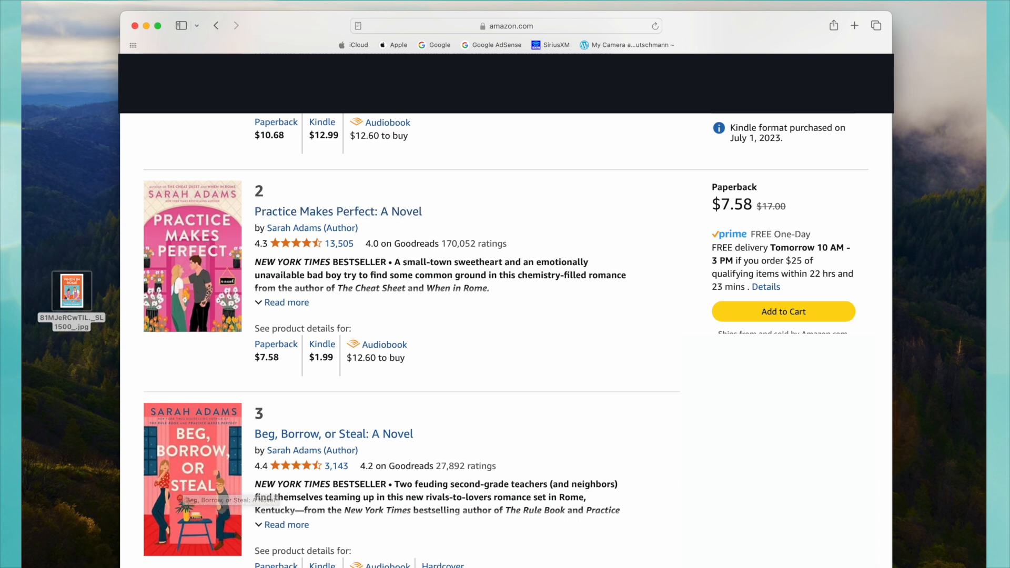
{"action": "left_click", "coordinate": [347, 216]}
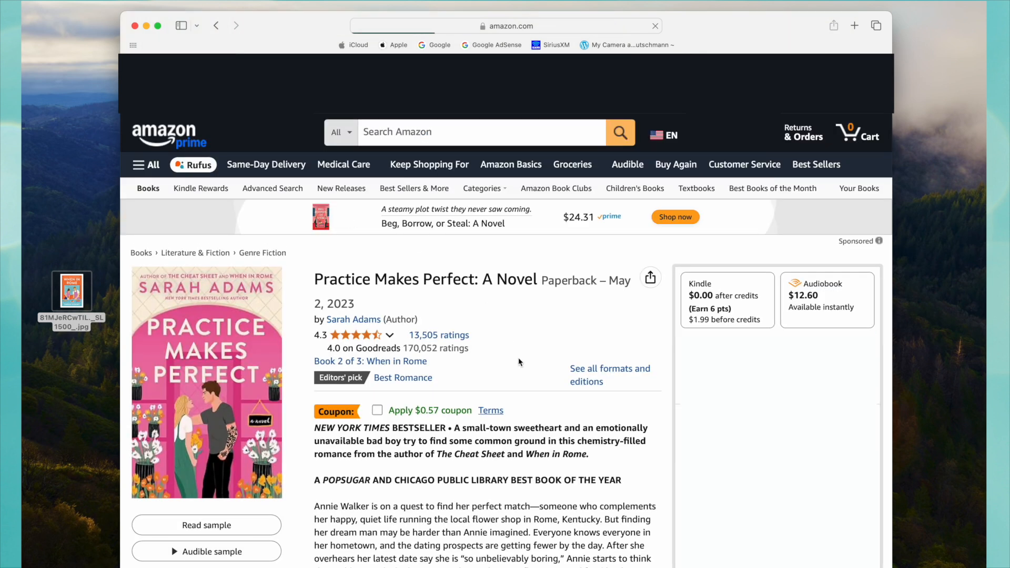
Save the enlarged Practice Makes Perfect cover to the desktop above the When in Rome image and close the enlarged view.
{"action": "left_click", "coordinate": [222, 345]}
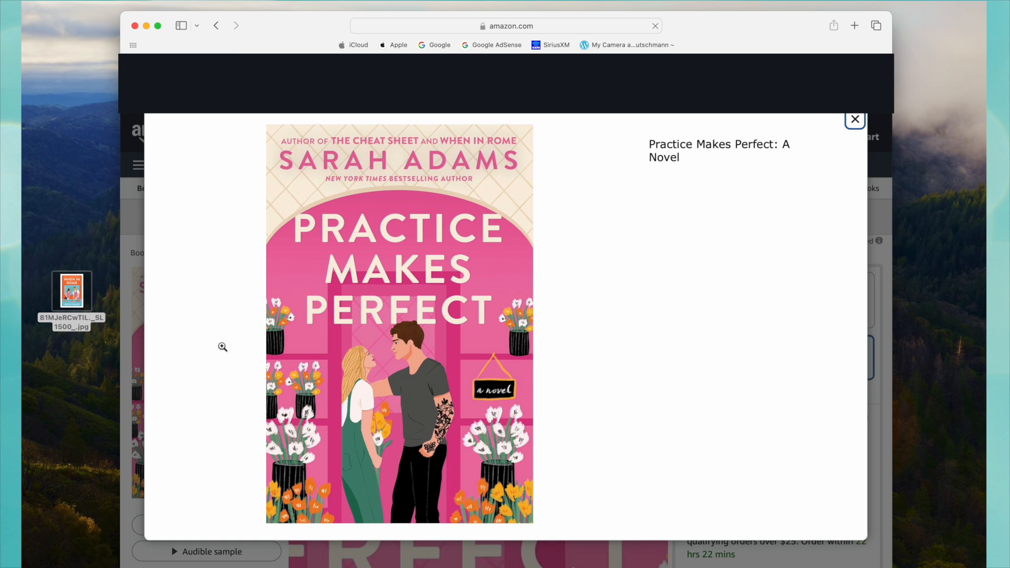
{"action": "left_click_drag", "start_coordinate": [425, 341], "coordinate": [87, 222]}
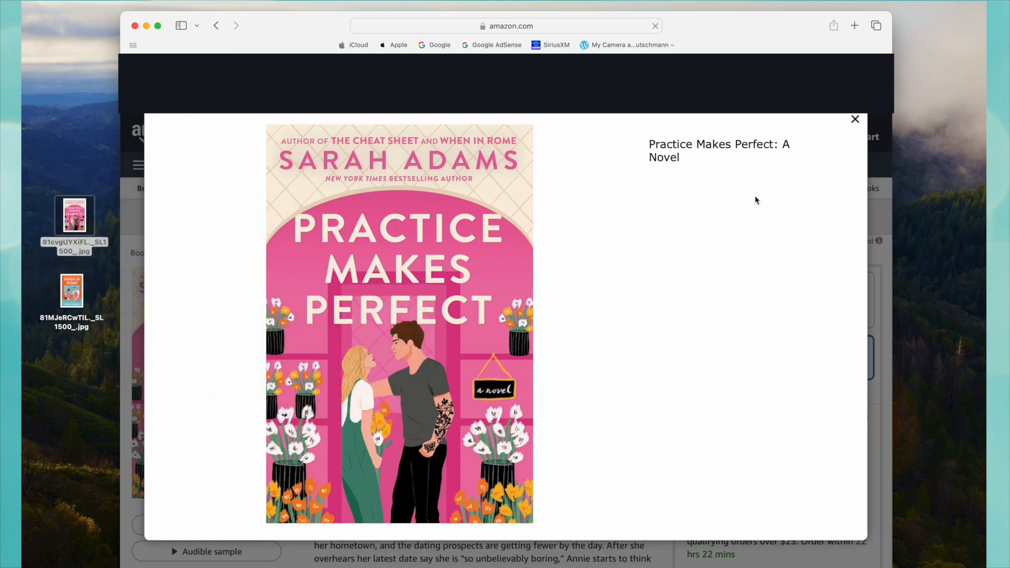
{"action": "left_click", "coordinate": [855, 119]}
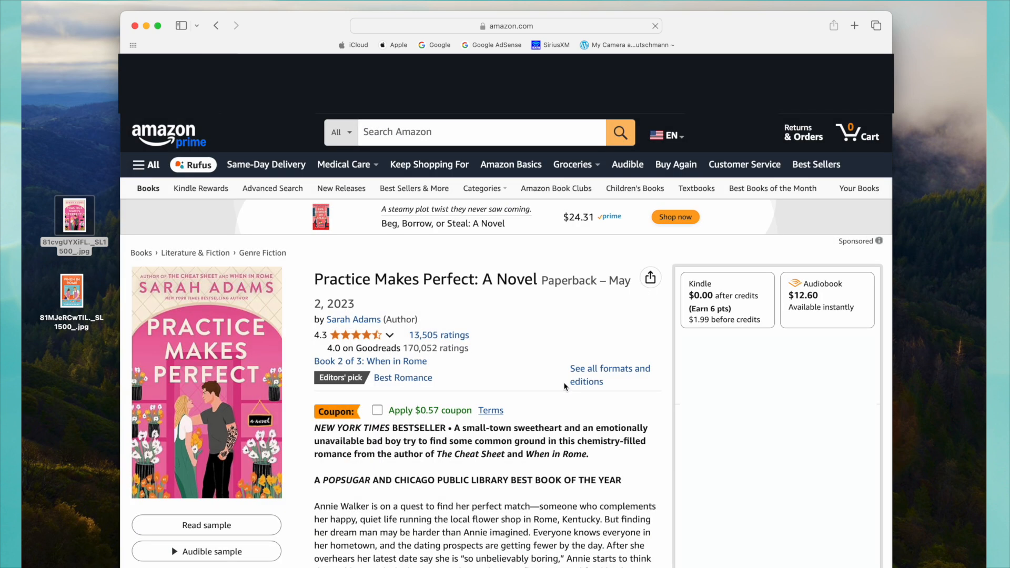
Leave the Amazon product page and go to goodreads.com.
{"action": "scroll", "coordinate": [564, 386], "scroll_direction": "down", "scroll_amount": 3}
{"action": "scroll", "coordinate": [584, 274], "scroll_direction": "up", "scroll_amount": 3}
{"action": "left_click", "coordinate": [550, 26]}
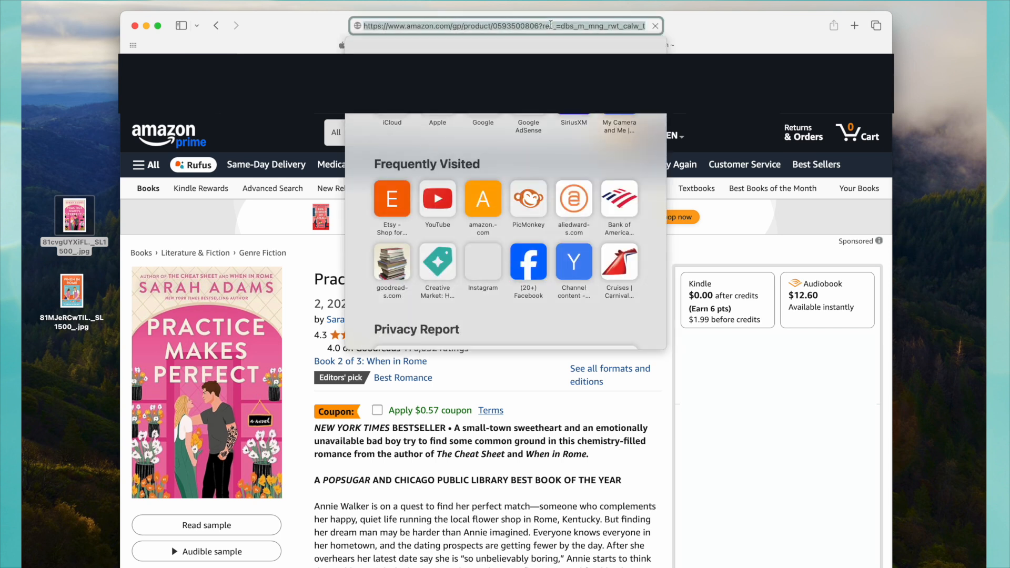
{"action": "type", "text": "goodreads"}
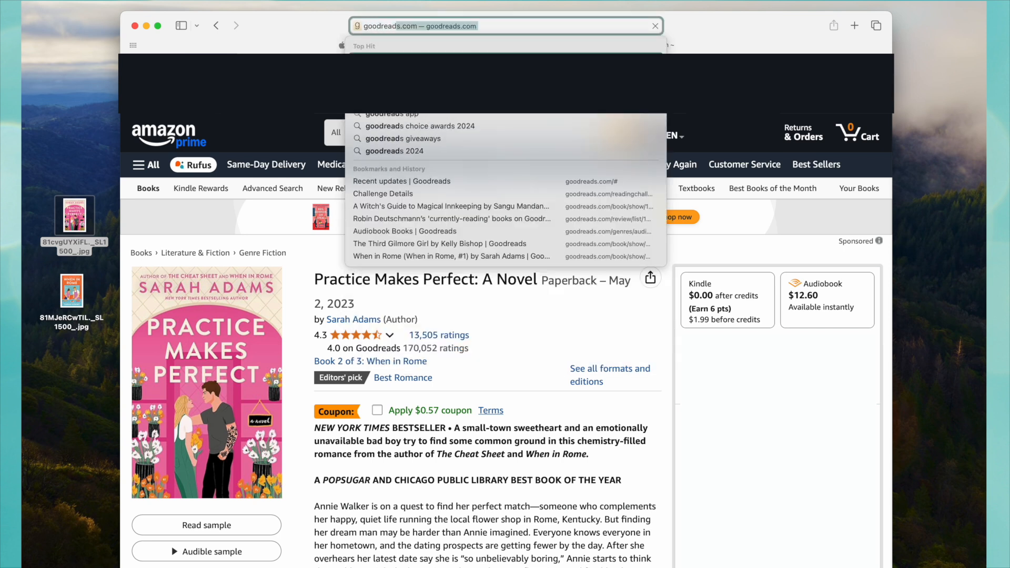
{"action": "key", "text": "Return"}
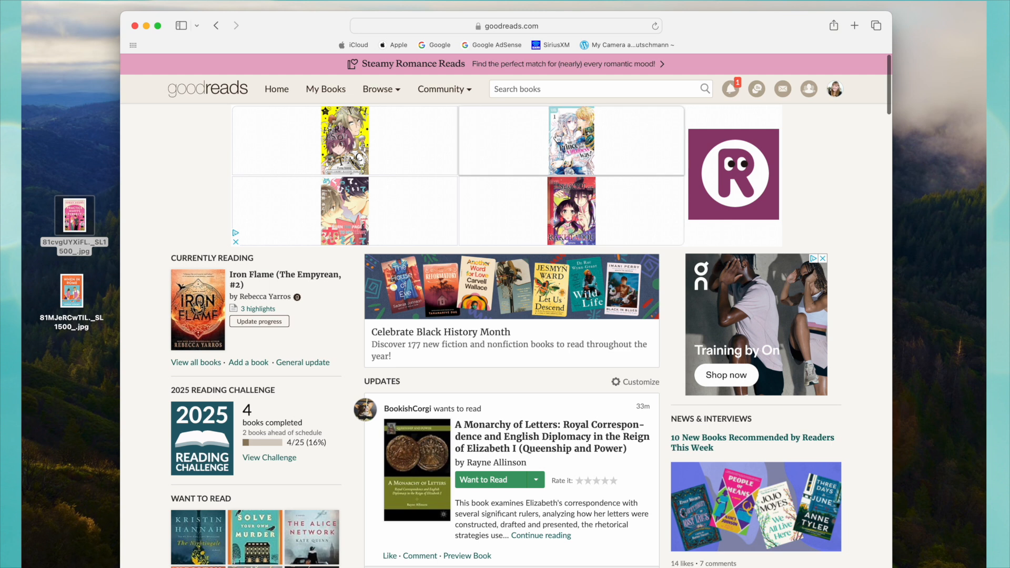
Find When in Rome (#1) on Goodreads by searching "when in rome" and save its cover image to the desktop.
{"action": "left_click", "coordinate": [547, 89]}
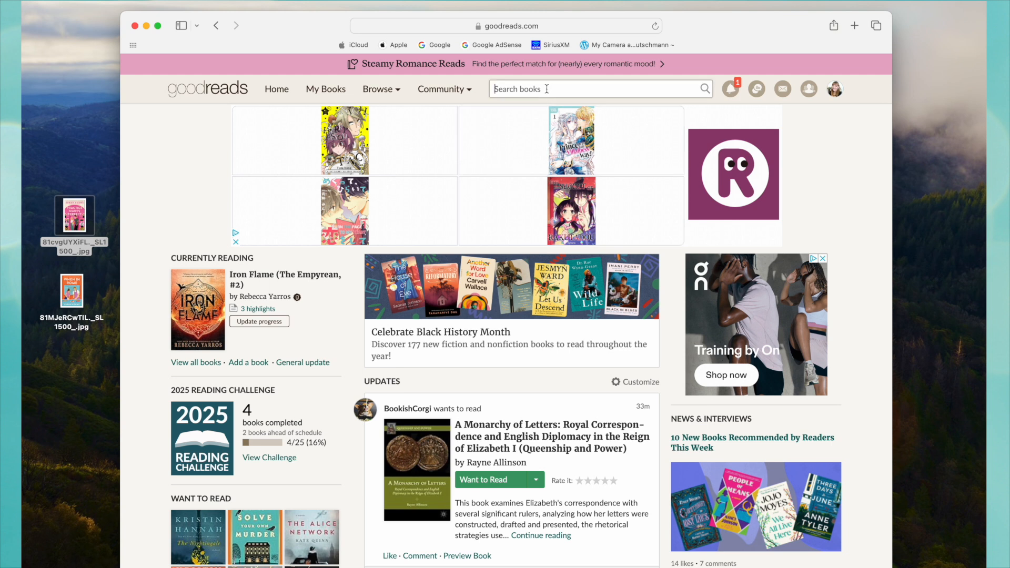
{"action": "type", "text": "when in rome"}
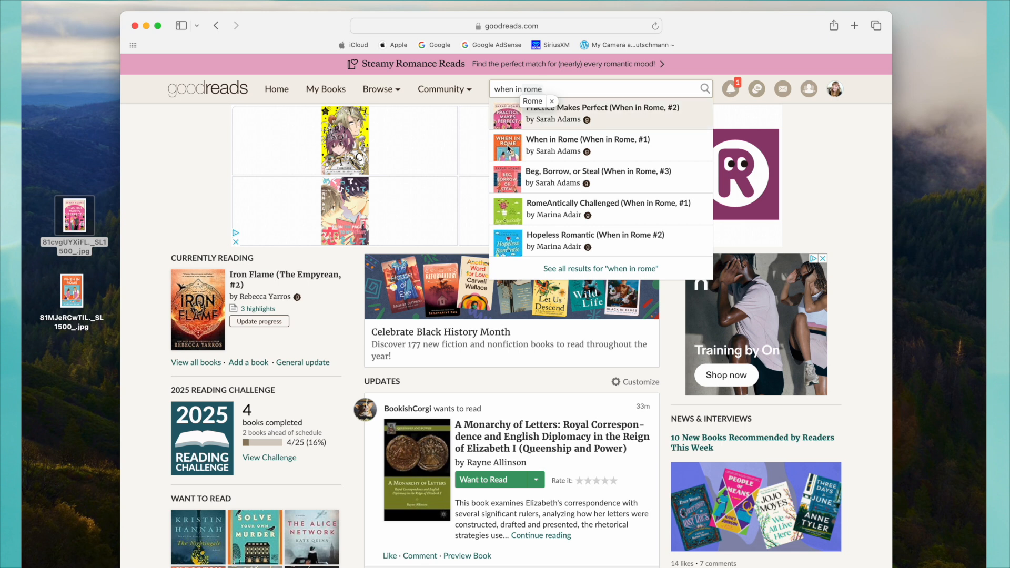
{"action": "left_click", "coordinate": [552, 145]}
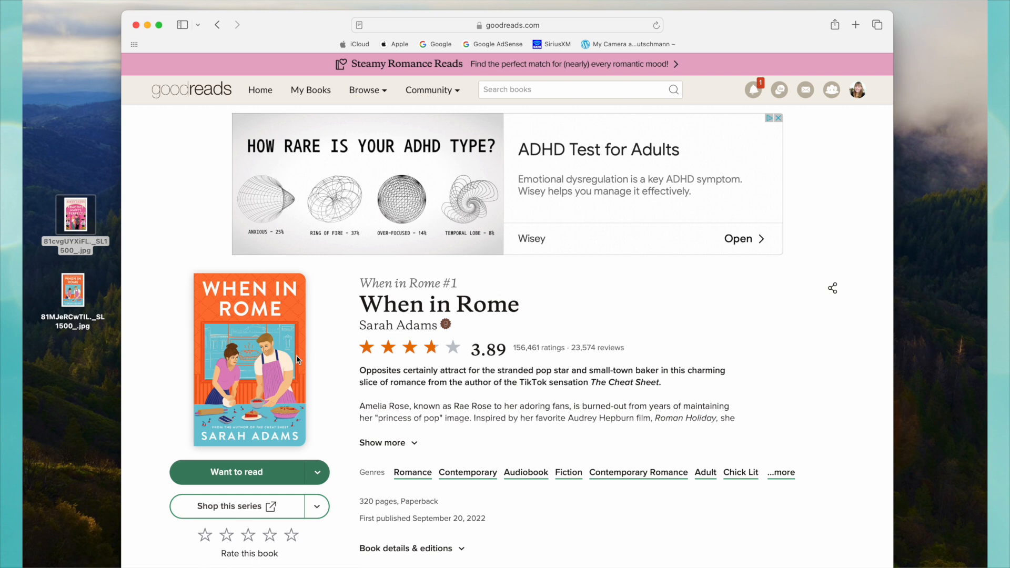
{"action": "left_click_drag", "start_coordinate": [251, 349], "coordinate": [69, 374]}
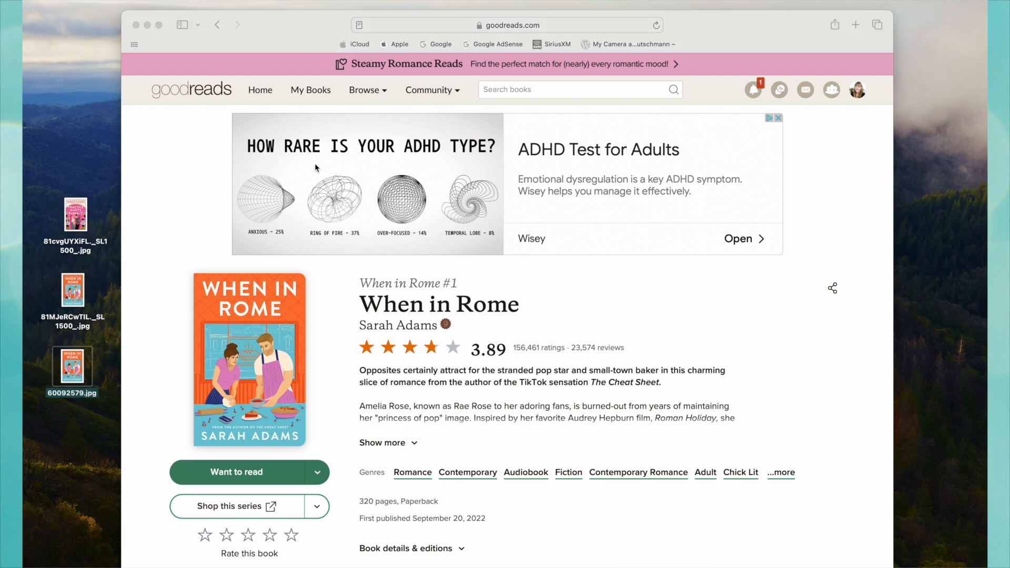
Return to the Goodreads search suggestions, open Practice Makes Perfect (#2), and save its cover below the other desktop images.
{"action": "left_click", "coordinate": [217, 25]}
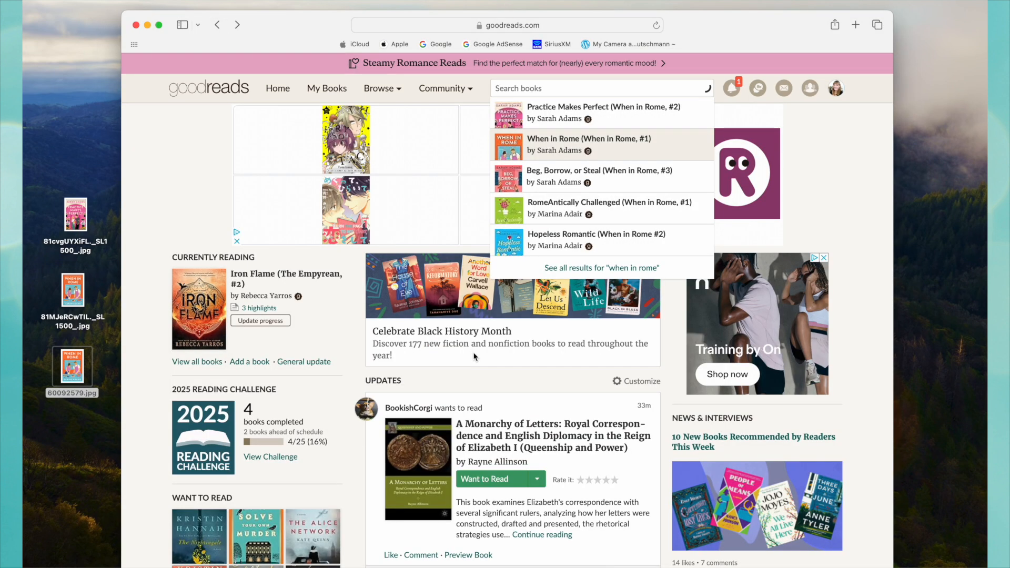
{"action": "left_click", "coordinate": [514, 117]}
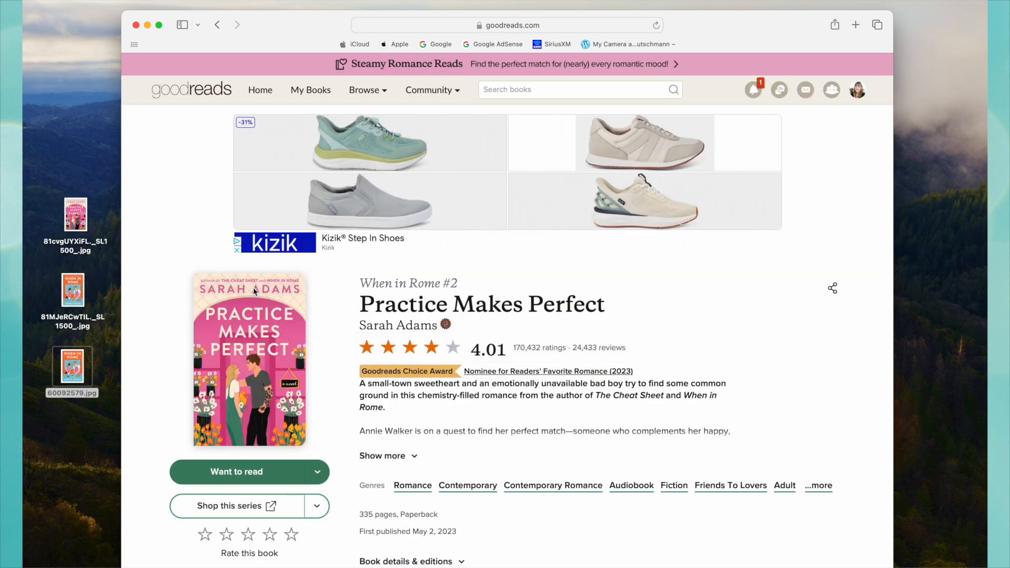
{"action": "left_click_drag", "start_coordinate": [258, 354], "coordinate": [223, 370]}
{"action": "left_click_drag", "start_coordinate": [153, 391], "coordinate": [80, 438]}
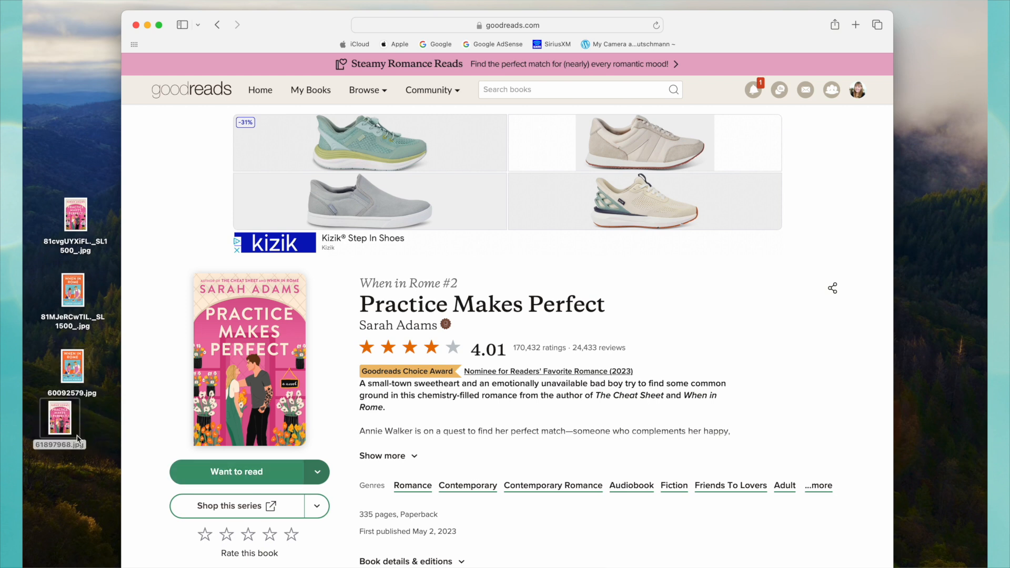
{"action": "left_click", "coordinate": [78, 438]}
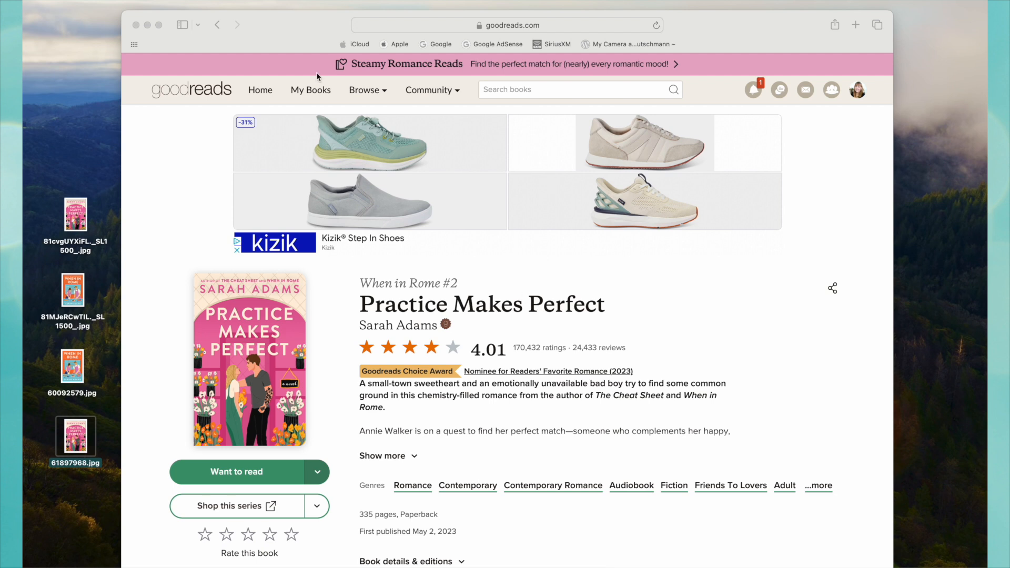
Open all four saved cover images from the desktop together in Preview and bring the whole window into view.
{"action": "left_click", "coordinate": [61, 157]}
{"action": "left_click_drag", "start_coordinate": [61, 157], "coordinate": [84, 465]}
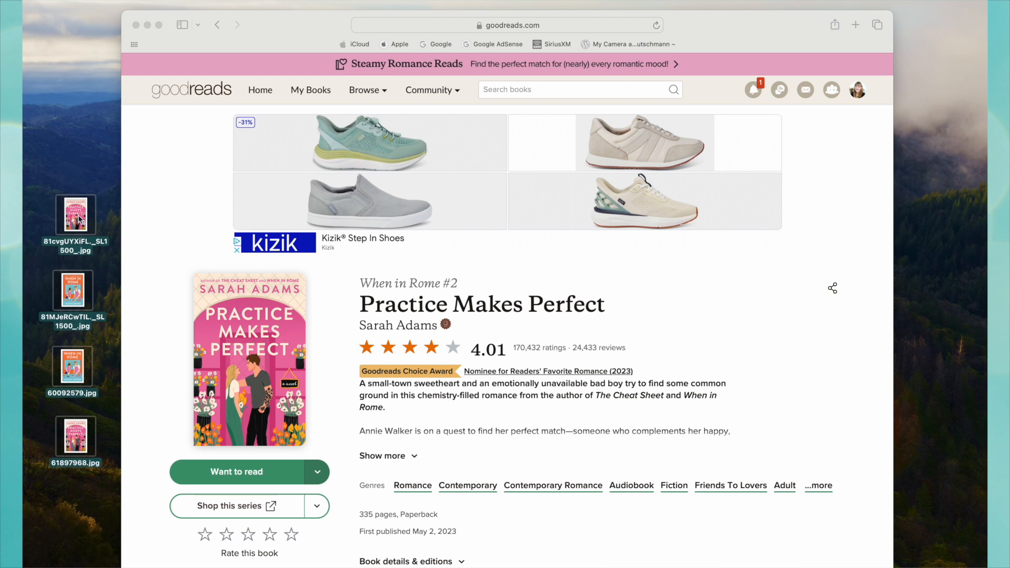
{"action": "double_click", "coordinate": [79, 220]}
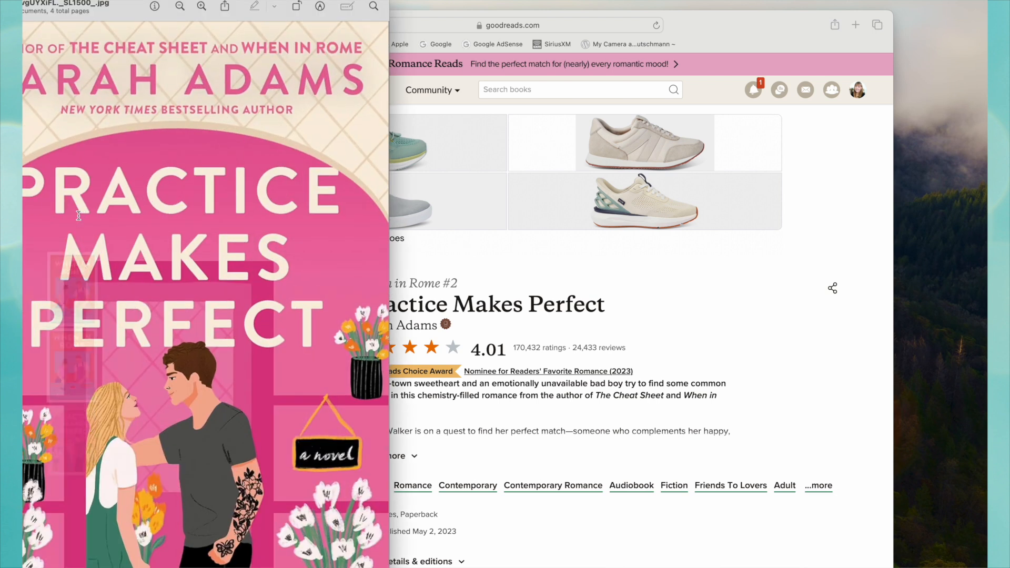
{"action": "left_click_drag", "start_coordinate": [121, 14], "coordinate": [466, 27]}
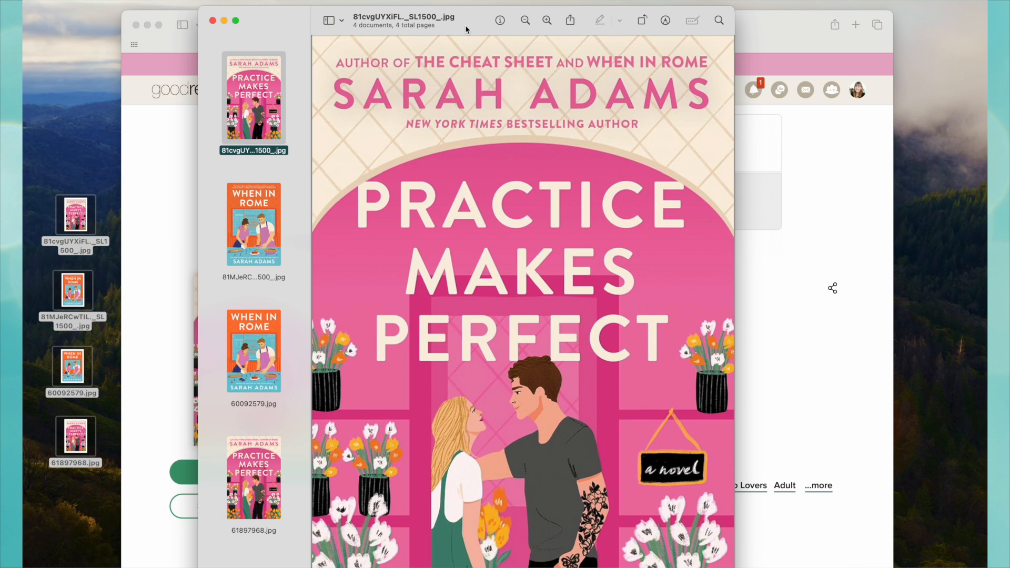
Page through the four covers to compare the Amazon and Goodreads versions, and close the image viewer.
{"action": "key", "text": "Down"}
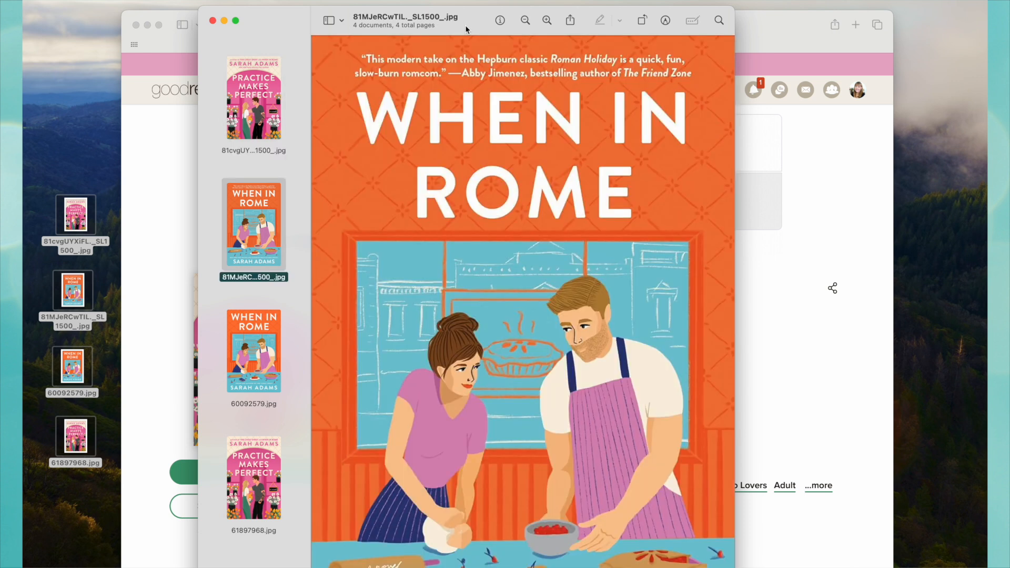
{"action": "key", "text": "Down"}
{"action": "key", "text": "Down"}
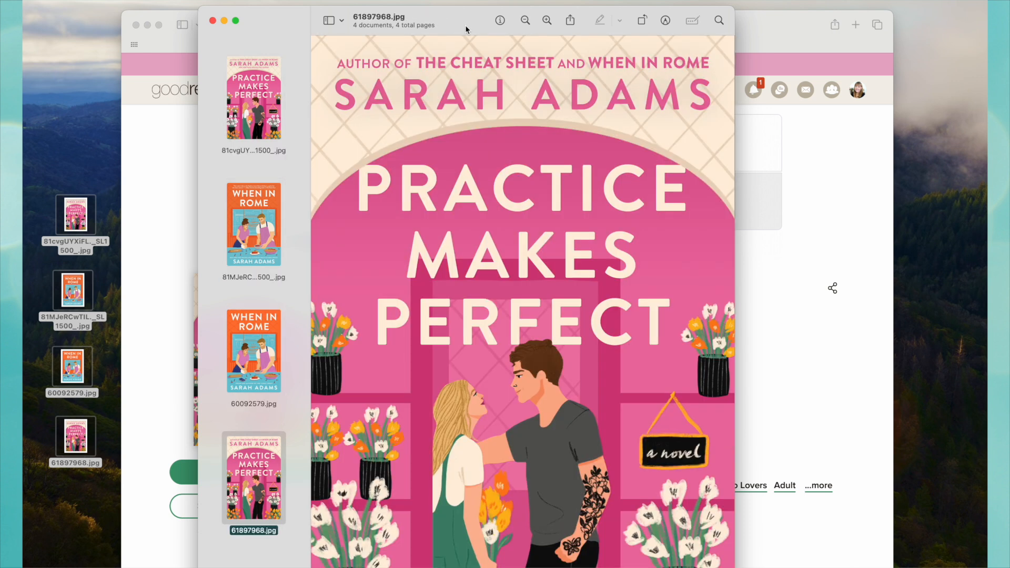
{"action": "key", "text": "Up"}
{"action": "key", "text": "Up"}
{"action": "key", "text": "Up"}
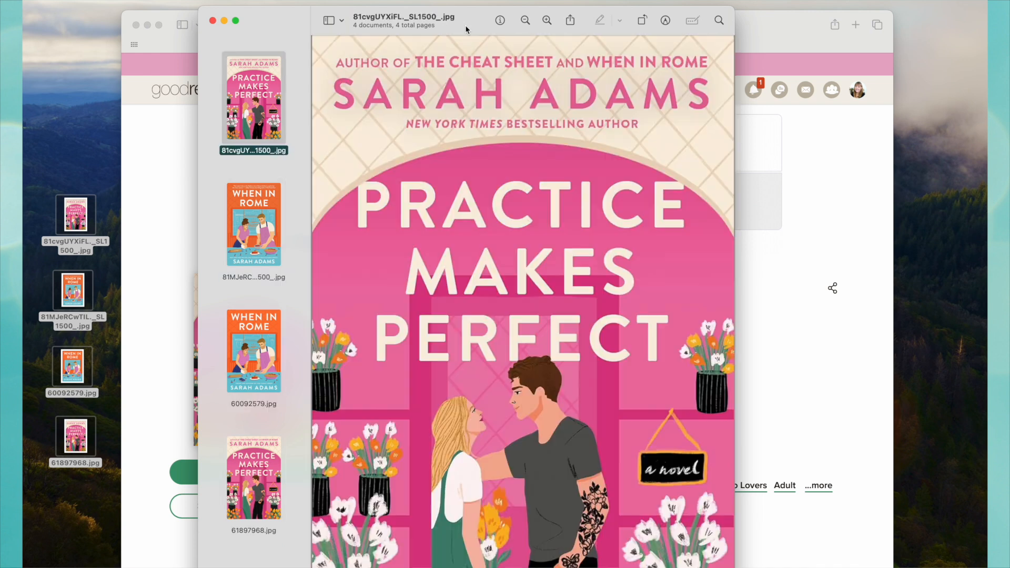
{"action": "left_click", "coordinate": [212, 21]}
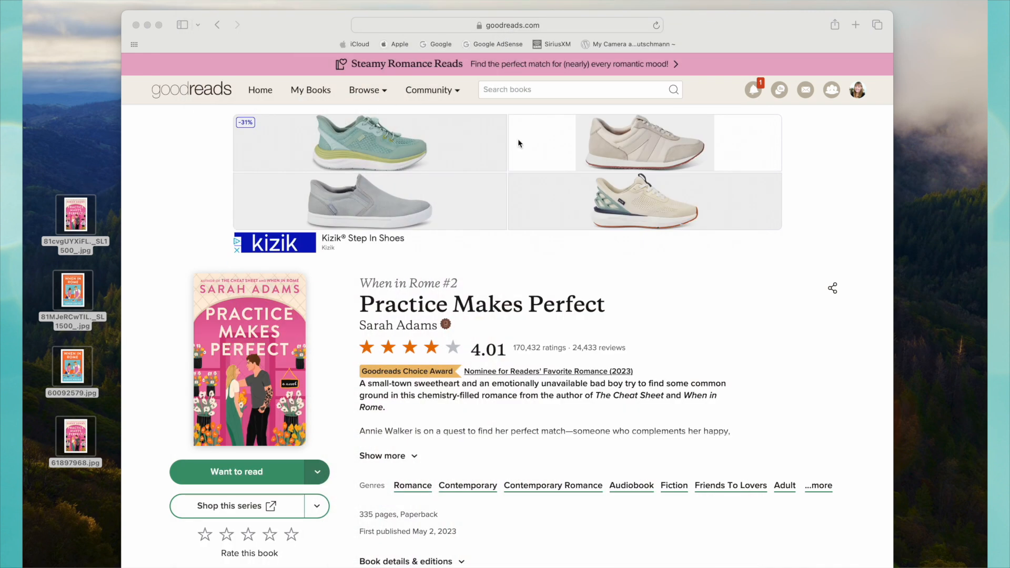
Return to the browser and go to canva.com.
{"action": "left_click", "coordinate": [512, 254]}
{"action": "key", "text": "super+l"}
{"action": "type", "text": "can"}
{"action": "key", "text": "Return"}
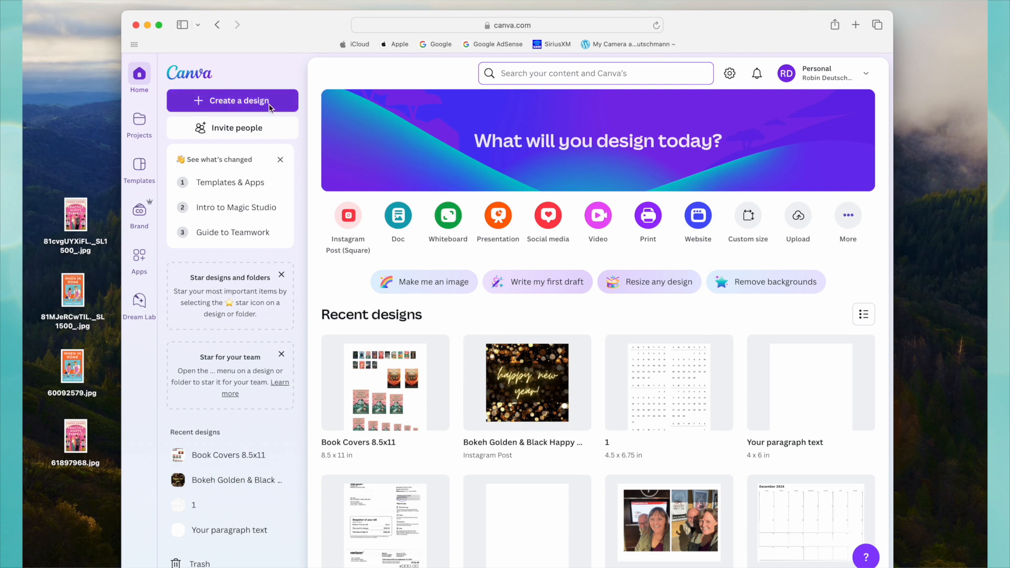
Create a new custom-size design 8.5 in wide and 11 in high.
{"action": "left_click", "coordinate": [240, 104]}
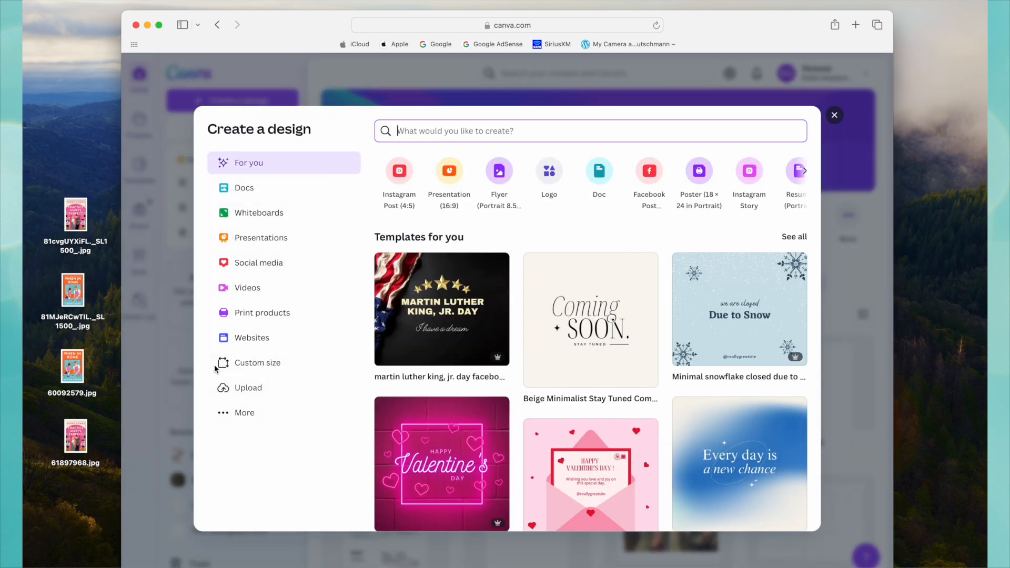
{"action": "left_click", "coordinate": [252, 368]}
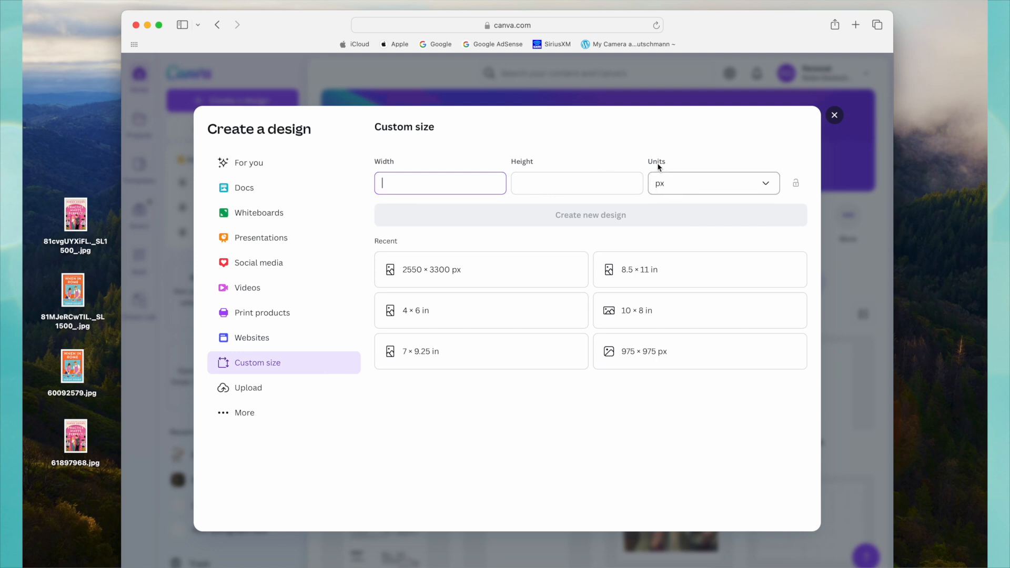
{"action": "left_click", "coordinate": [740, 183]}
{"action": "left_click", "coordinate": [687, 244]}
{"action": "left_click", "coordinate": [392, 185]}
{"action": "type", "text": "8.5"}
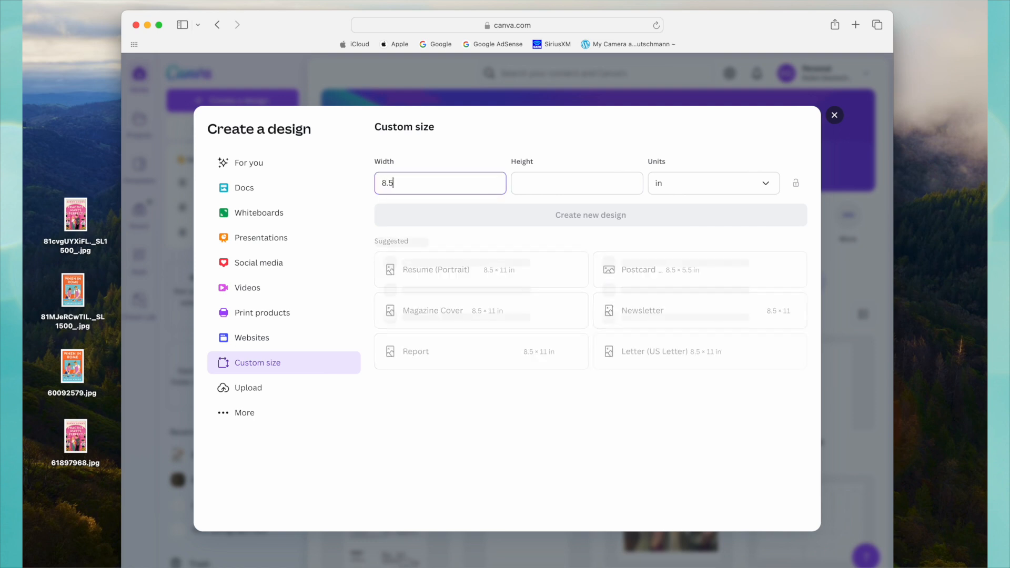
{"action": "left_click", "coordinate": [554, 184]}
{"action": "type", "text": "11"}
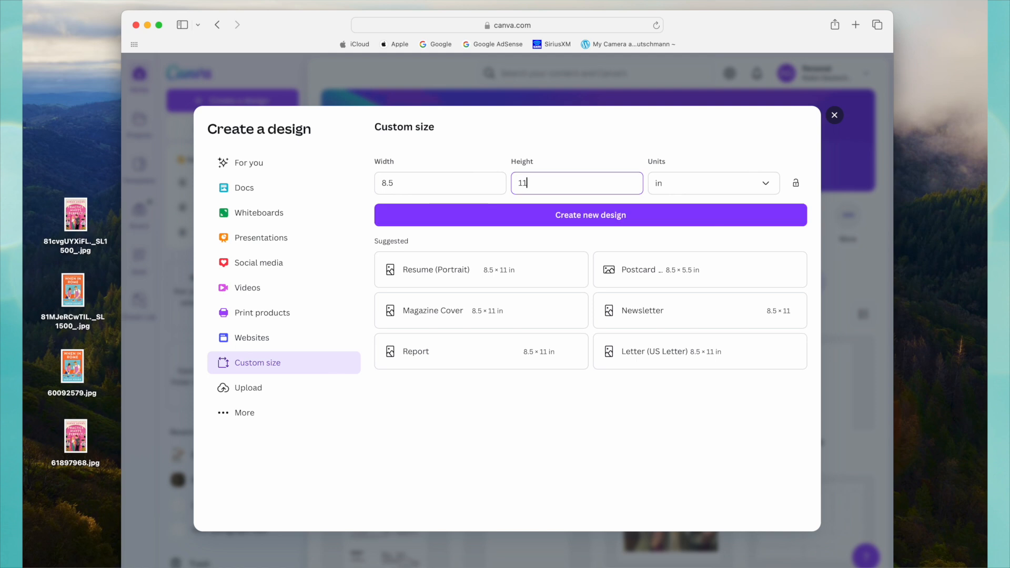
{"action": "left_click", "coordinate": [588, 220]}
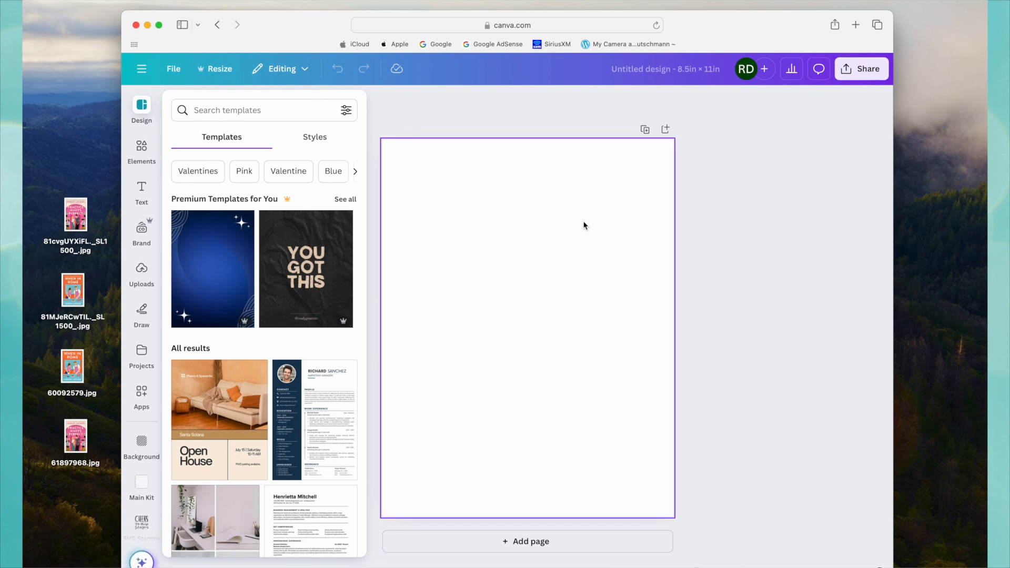
Look through the design's Elements, Text and Brand resources, and open the uploaded images.
{"action": "left_click", "coordinate": [142, 152]}
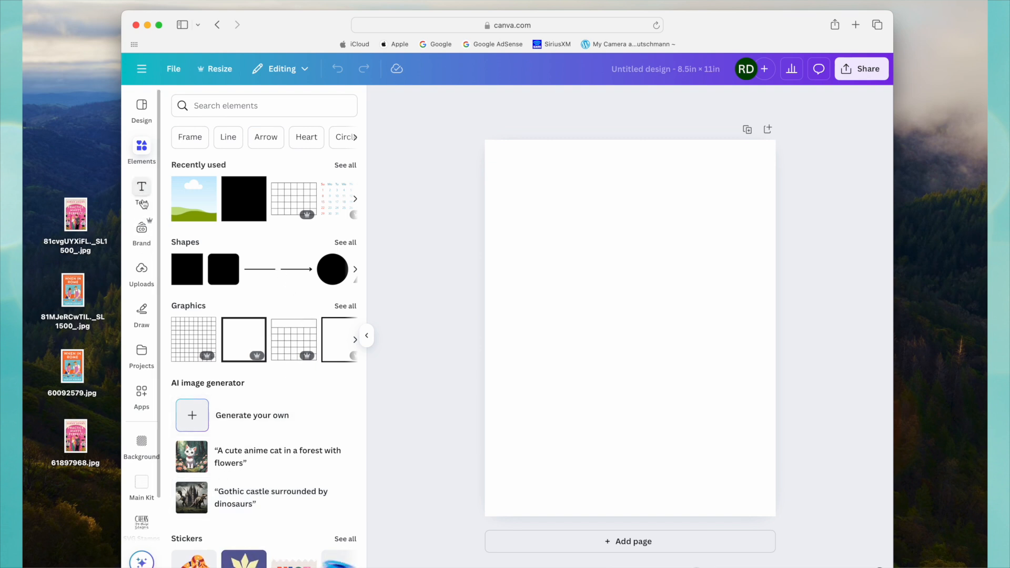
{"action": "left_click", "coordinate": [142, 192]}
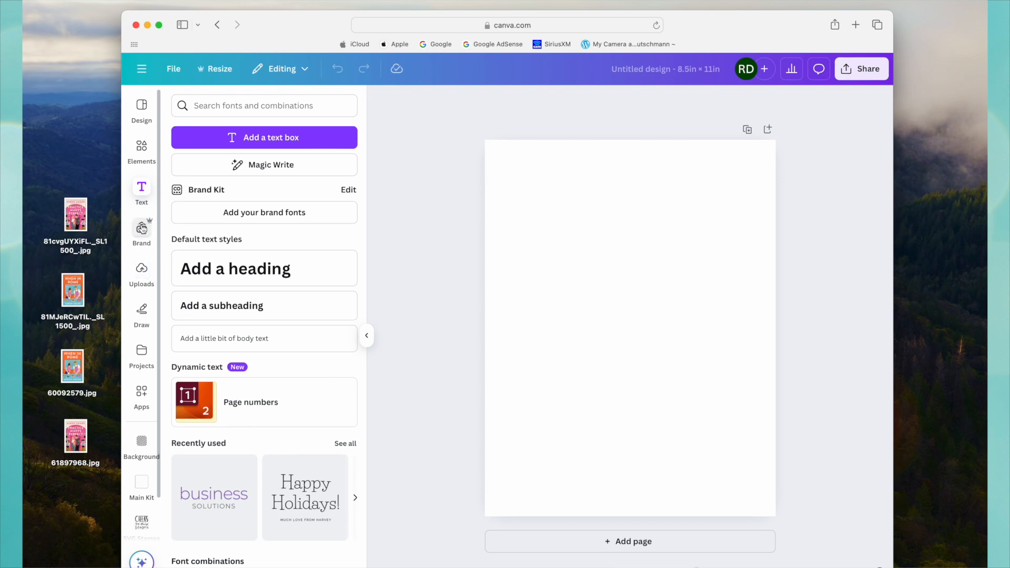
{"action": "left_click", "coordinate": [143, 230]}
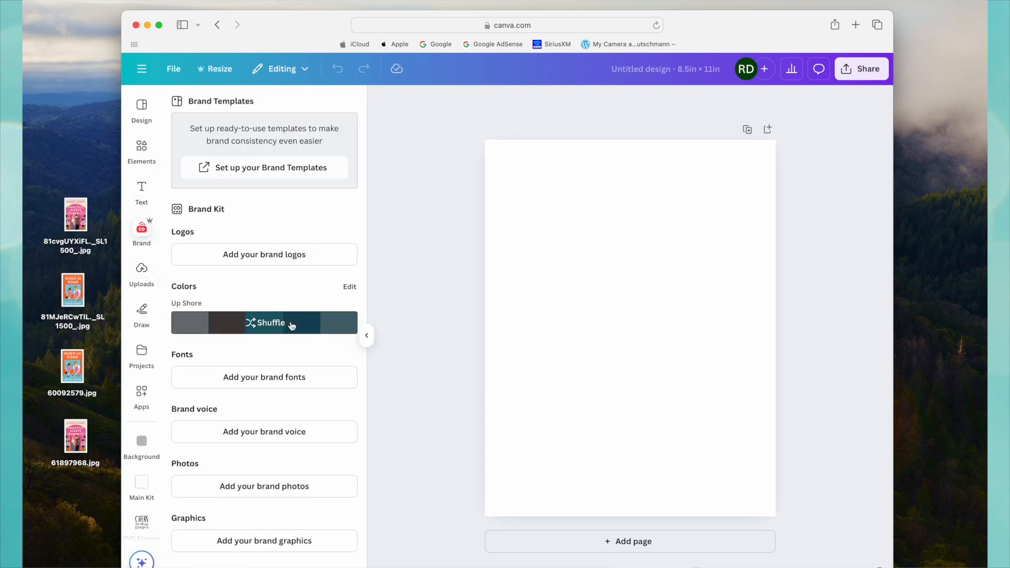
{"action": "left_click", "coordinate": [142, 272]}
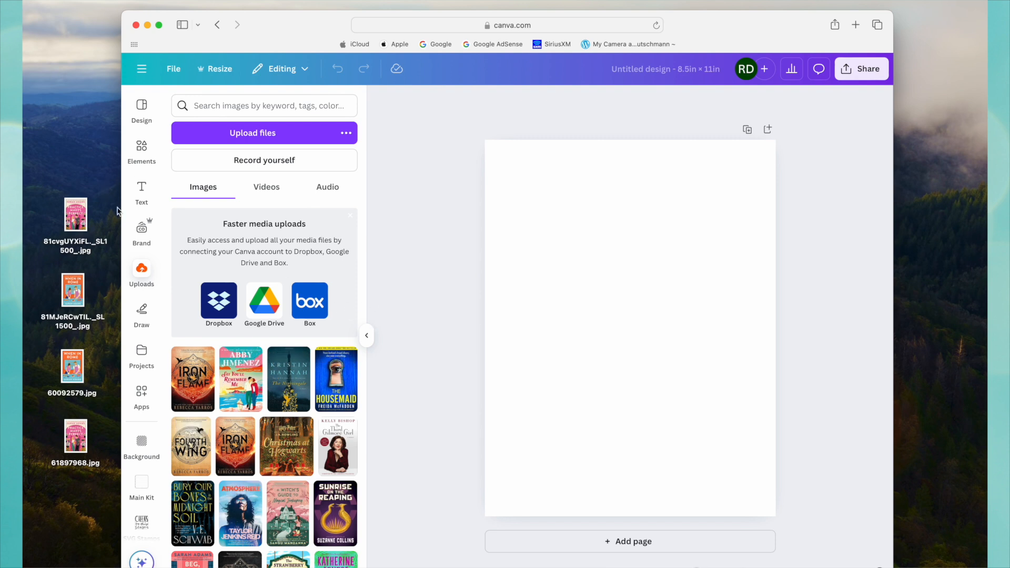
Move the two Goodreads covers, 60092579.jpg and 61897968.jpg, from the desktop to the Trash and return to the Canva design.
{"action": "left_click", "coordinate": [44, 362]}
{"action": "left_click_drag", "start_coordinate": [44, 362], "coordinate": [115, 490]}
{"action": "left_click_drag", "start_coordinate": [84, 367], "coordinate": [684, 567]}
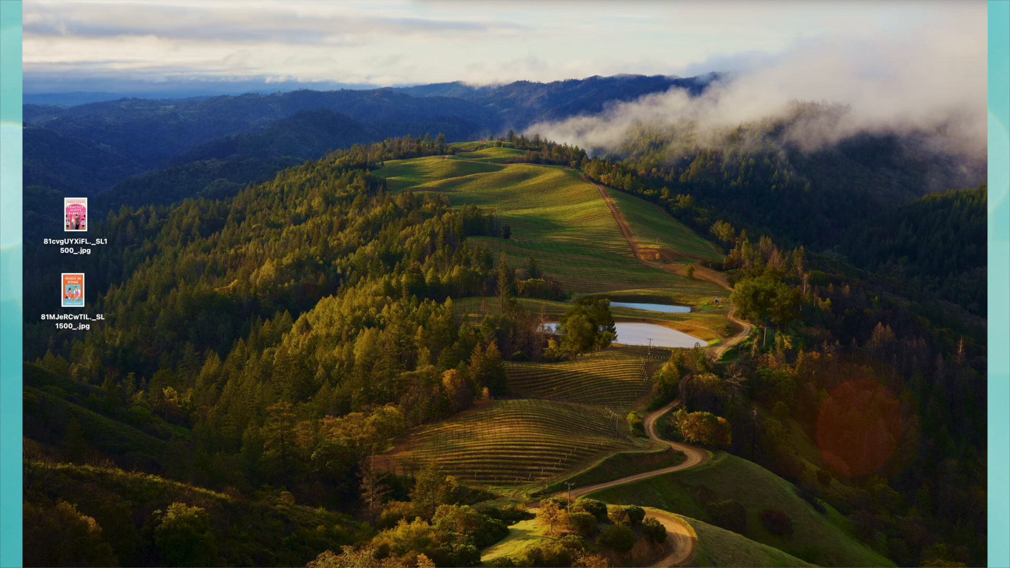
{"action": "left_click", "coordinate": [536, 318]}
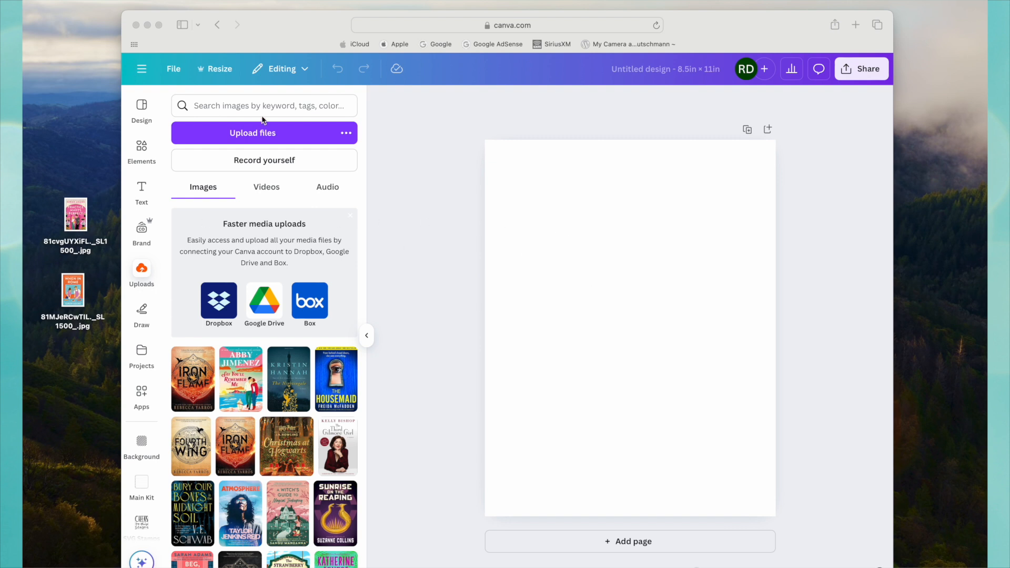
Upload the two Amazon cover images, Practice Makes Perfect and When in Rome, from the desktop.
{"action": "left_click", "coordinate": [266, 134]}
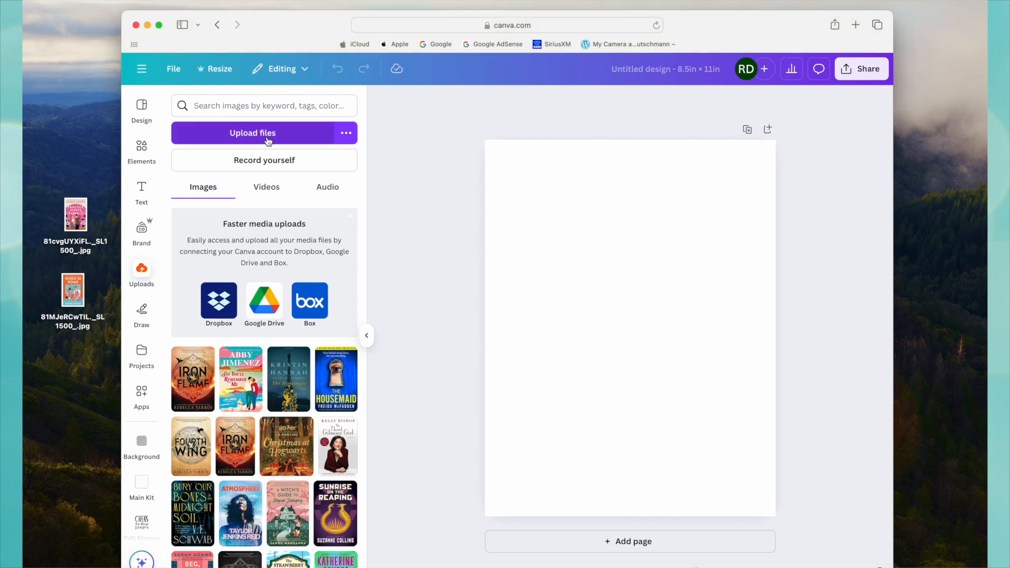
{"action": "left_click", "coordinate": [268, 138]}
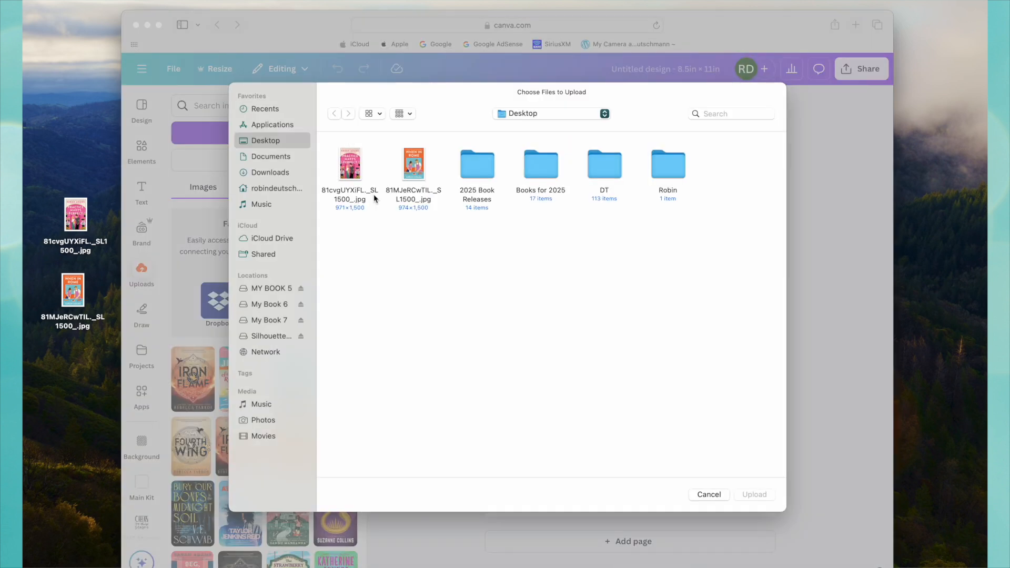
{"action": "left_click", "coordinate": [350, 169]}
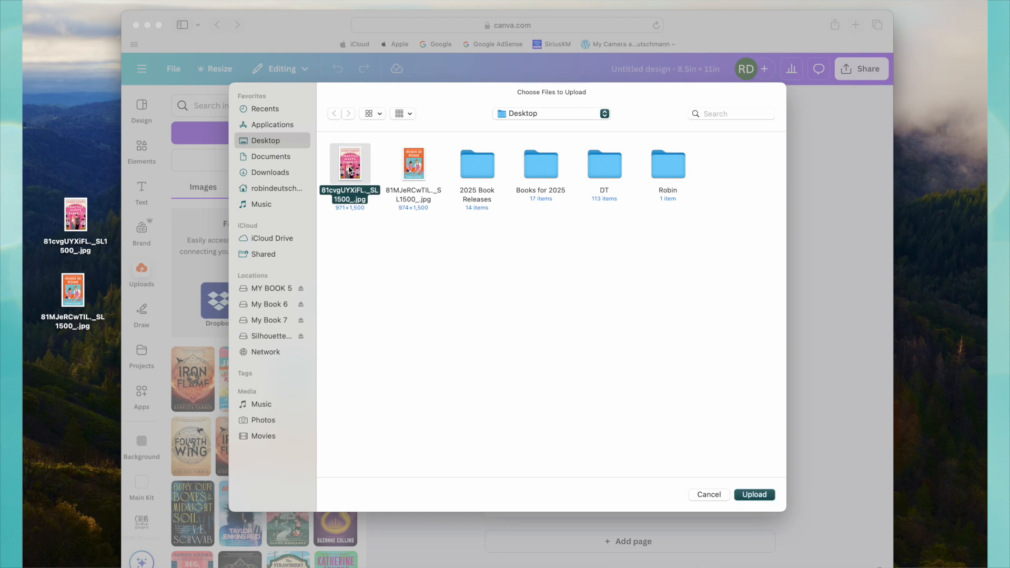
{"action": "left_click", "coordinate": [414, 167], "text": "shift"}
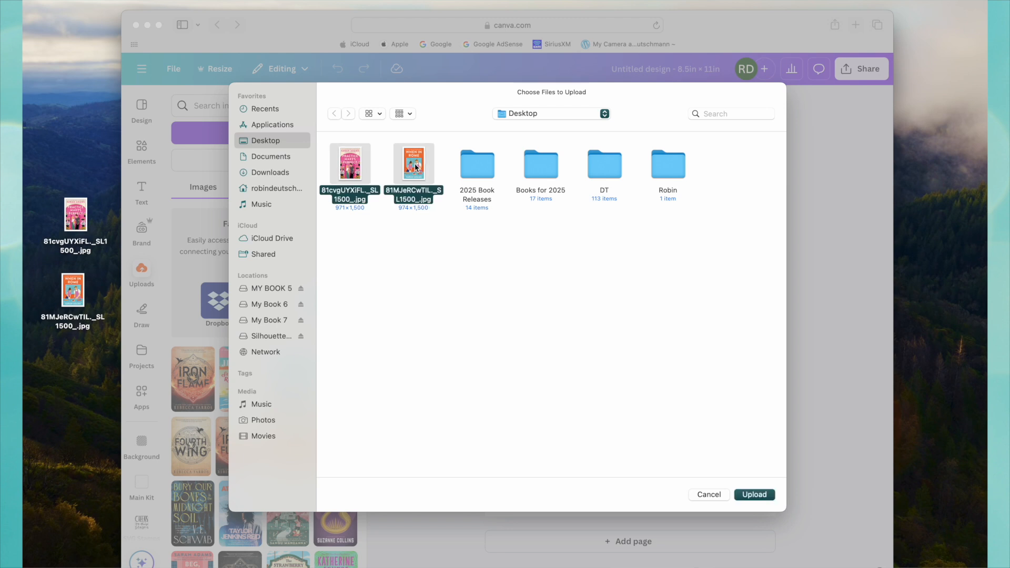
{"action": "left_click", "coordinate": [754, 495]}
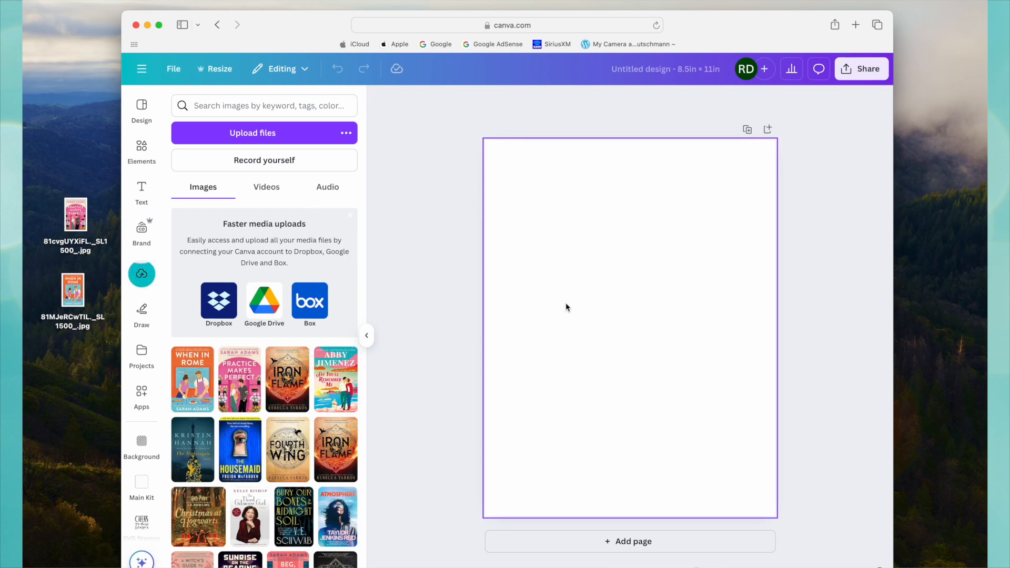
Upload the five illustrated Harry Potter covers from the Books for 2025 folder on the desktop.
{"action": "left_click", "coordinate": [346, 136]}
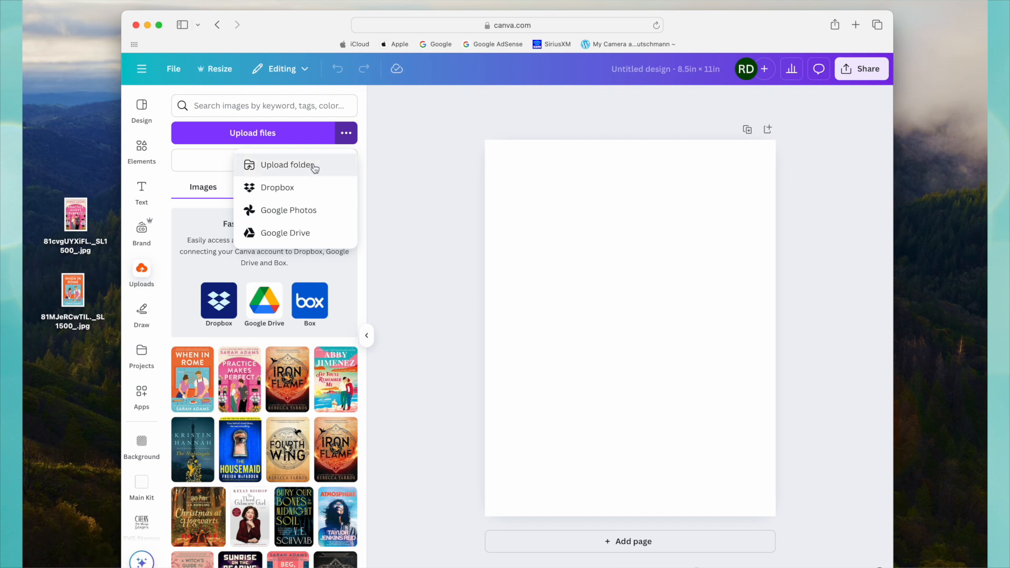
{"action": "left_click", "coordinate": [319, 137]}
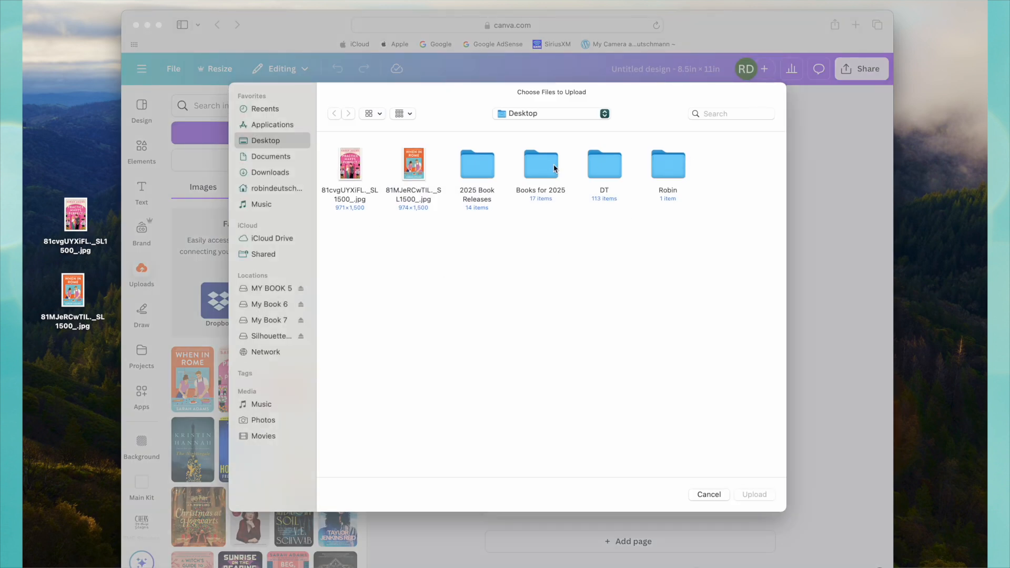
{"action": "double_click", "coordinate": [540, 165]}
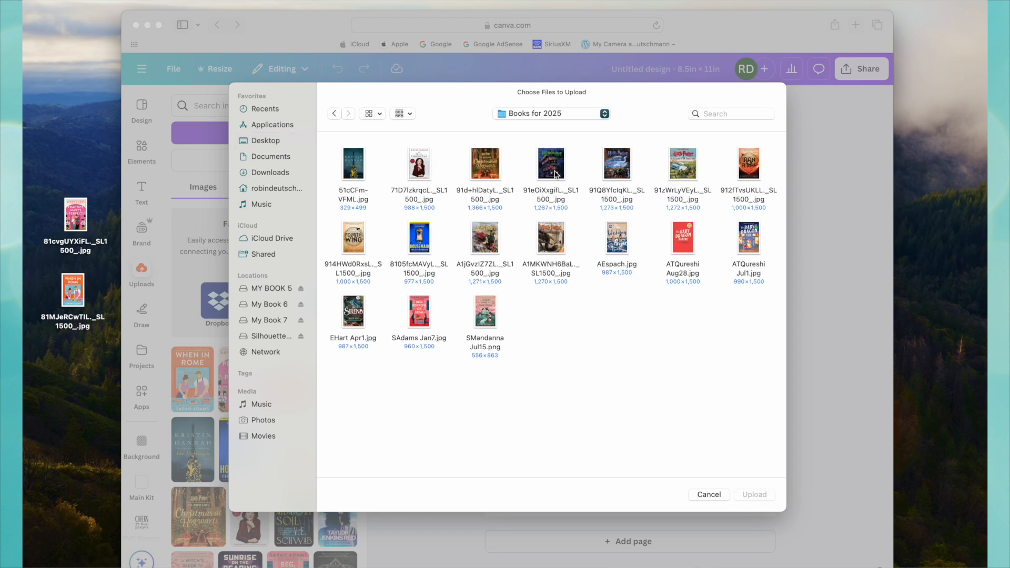
{"action": "left_click", "coordinate": [492, 244]}
{"action": "left_click", "coordinate": [553, 170], "text": "super"}
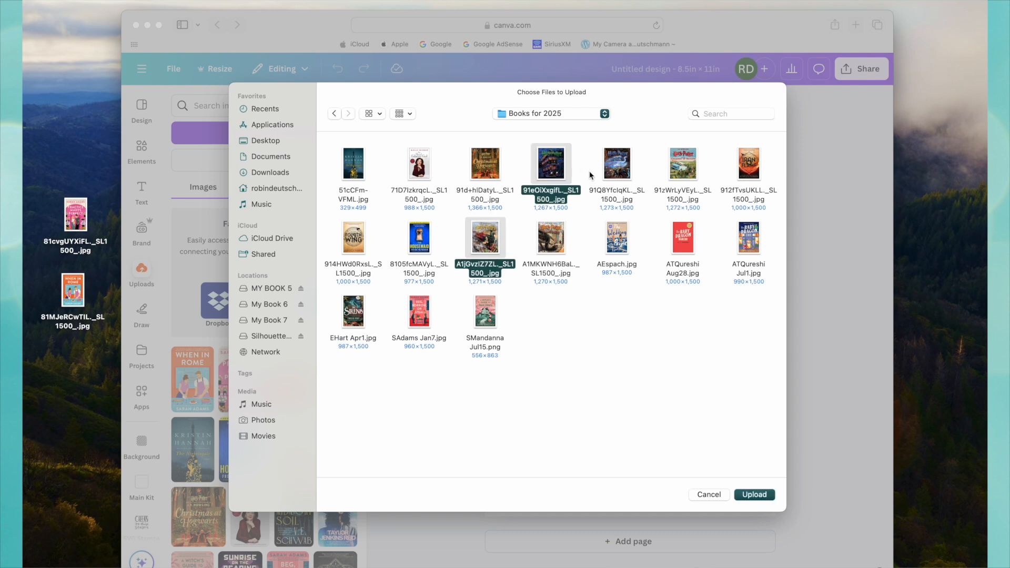
{"action": "left_click", "coordinate": [617, 171], "text": "super"}
{"action": "left_click", "coordinate": [678, 171], "text": "super"}
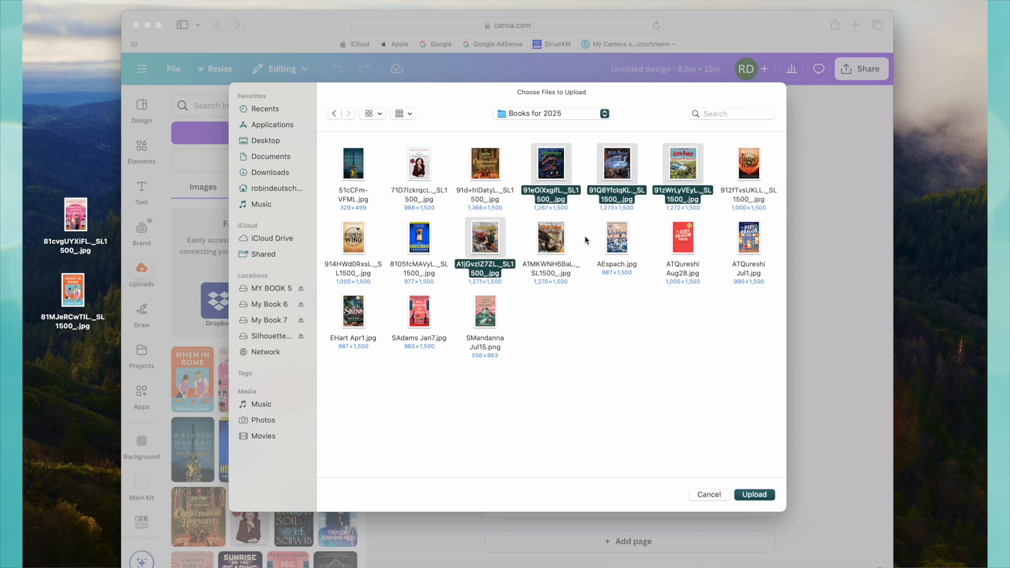
{"action": "left_click", "coordinate": [550, 246], "text": "super"}
{"action": "left_click", "coordinate": [760, 498]}
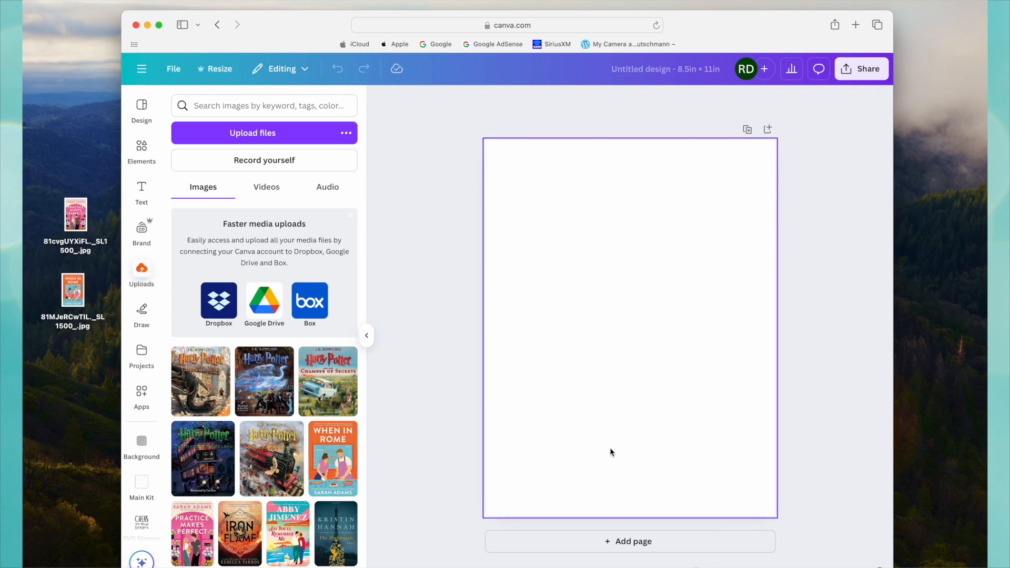
Add the Practice Makes Perfect cover to the page, shrink it to about 1 by 1.5 in, and move it to the page's upper left area.
{"action": "scroll", "coordinate": [294, 442], "scroll_direction": "down", "scroll_amount": 3}
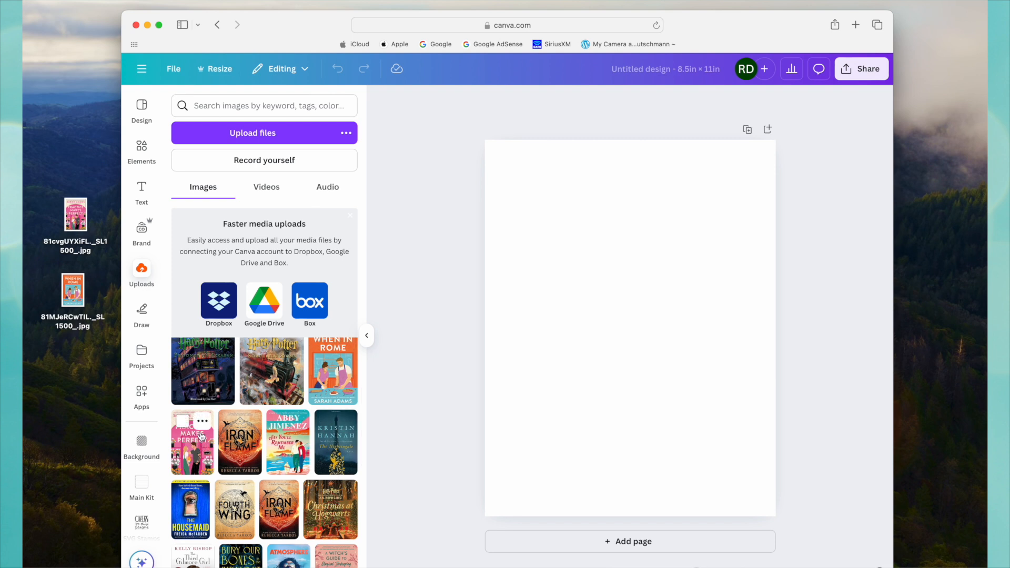
{"action": "left_click", "coordinate": [202, 444]}
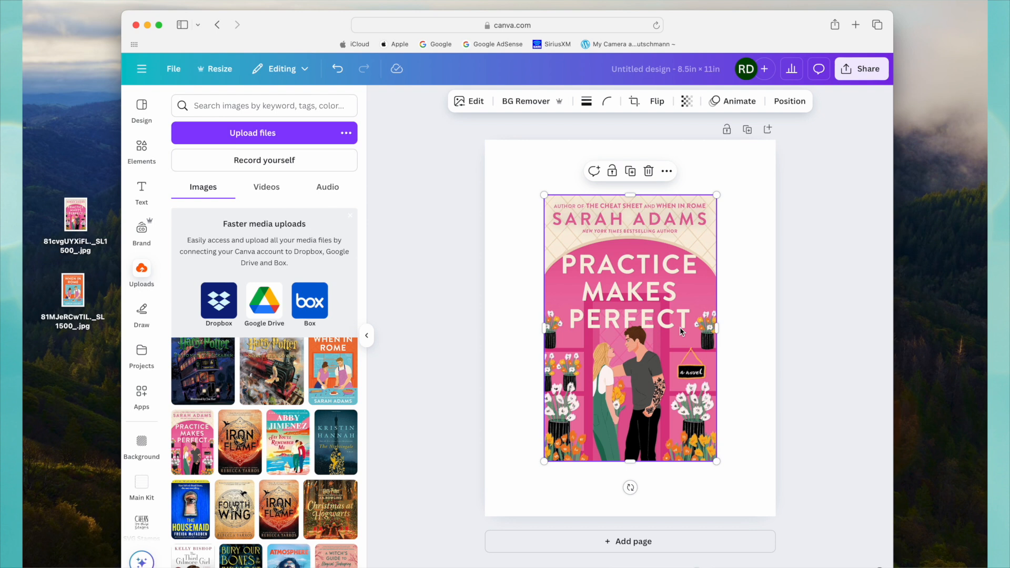
{"action": "left_click_drag", "start_coordinate": [717, 195], "coordinate": [607, 363]}
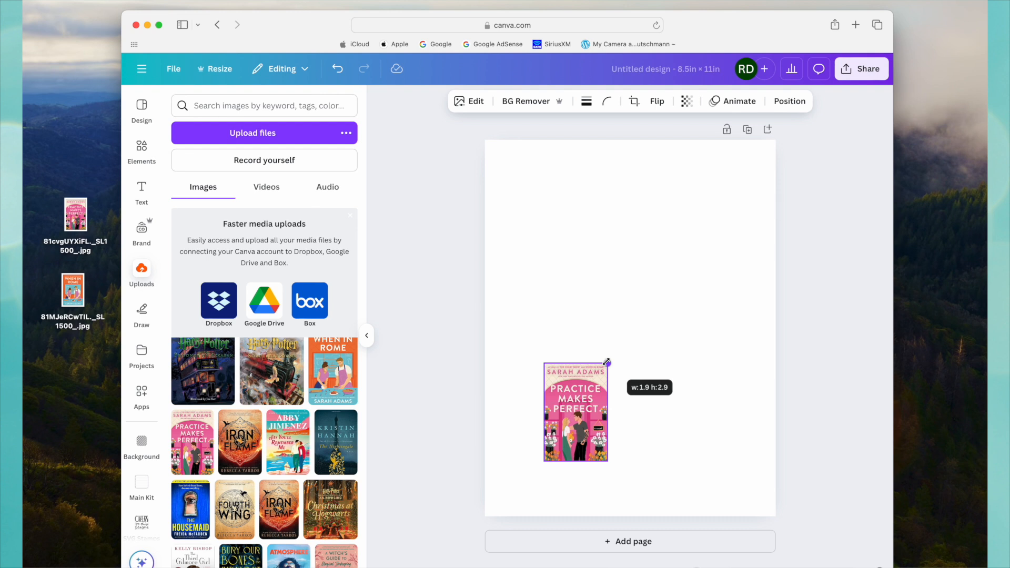
{"action": "left_click_drag", "start_coordinate": [606, 362], "coordinate": [556, 393]}
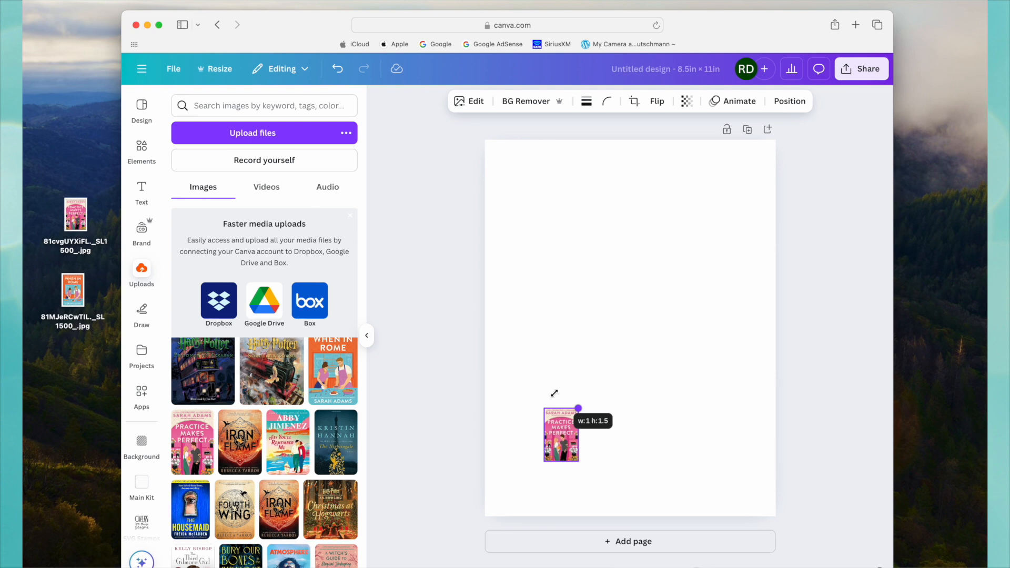
{"action": "left_click_drag", "start_coordinate": [554, 393], "coordinate": [554, 393]}
{"action": "left_click_drag", "start_coordinate": [563, 436], "coordinate": [561, 261]}
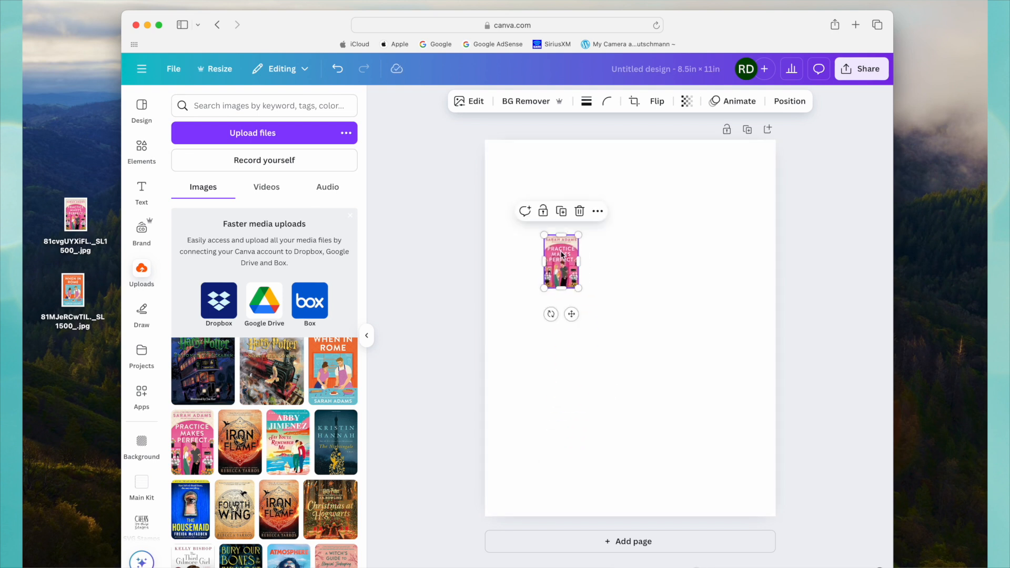
Duplicate the cover, place the copy to the right of the original, and shrink it to about 0.9 by 1.3 in.
{"action": "left_click", "coordinate": [561, 211]}
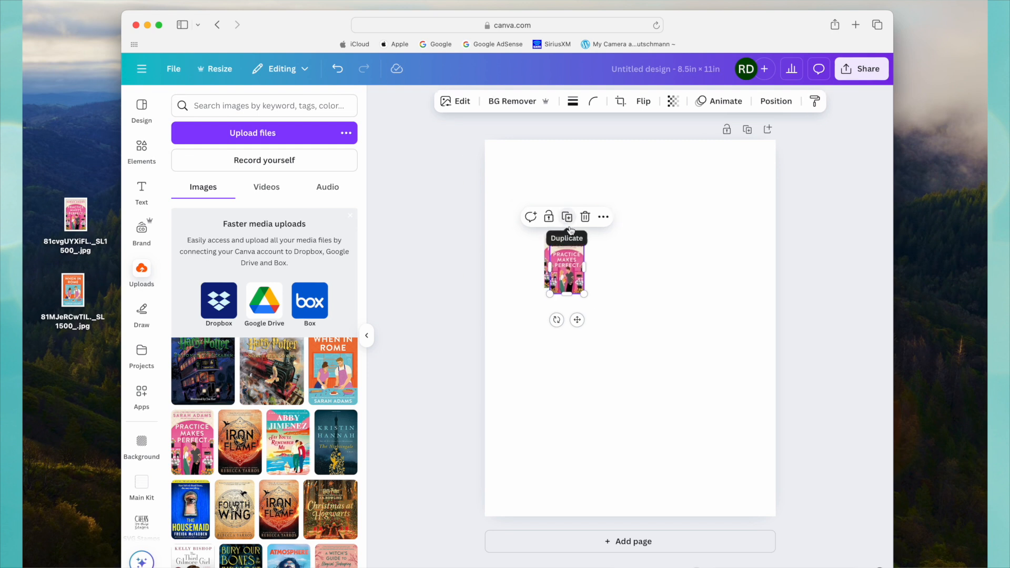
{"action": "left_click_drag", "start_coordinate": [568, 262], "coordinate": [605, 259]}
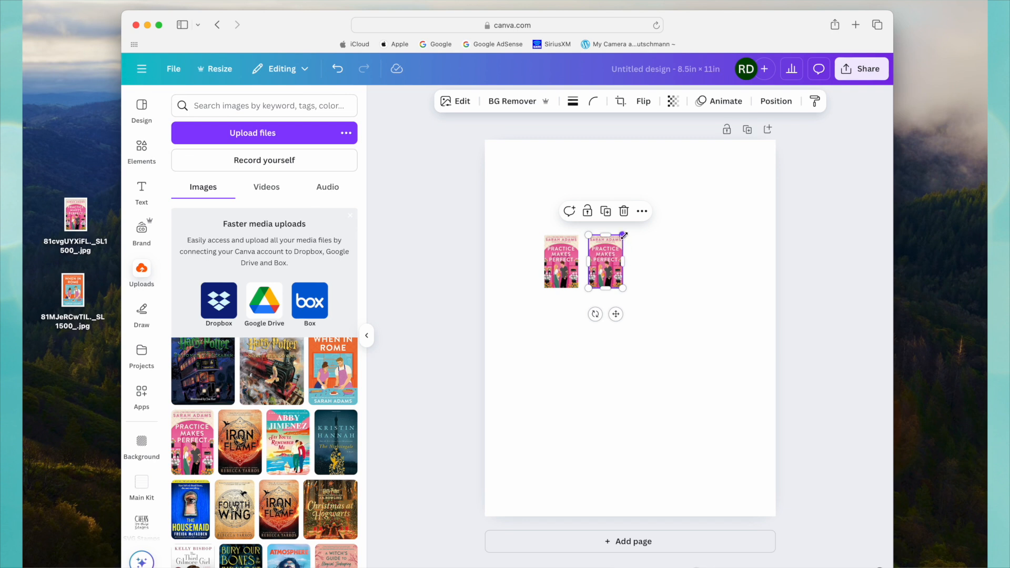
{"action": "left_click_drag", "start_coordinate": [622, 237], "coordinate": [617, 242]}
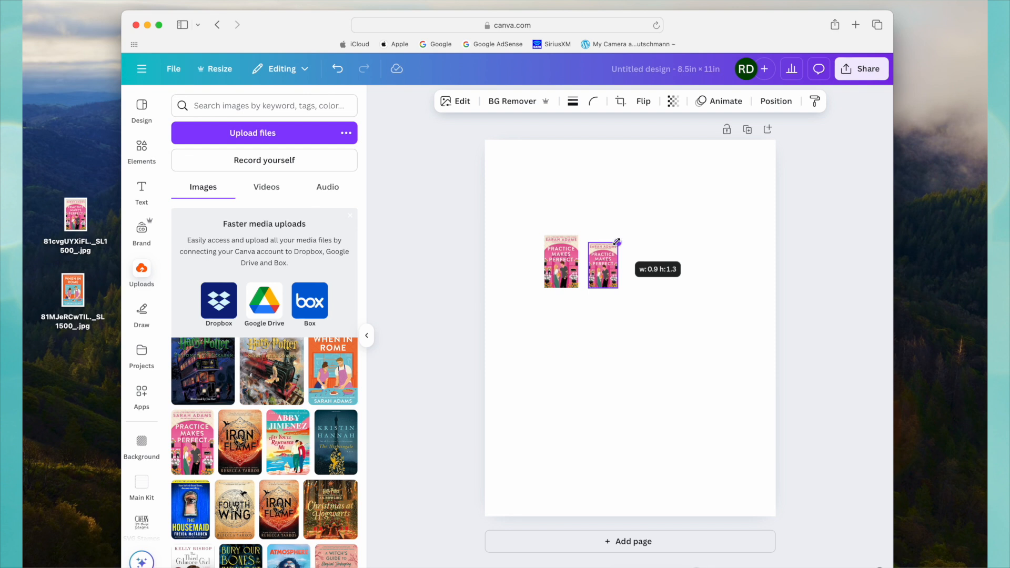
{"action": "left_click_drag", "start_coordinate": [617, 242], "coordinate": [617, 243]}
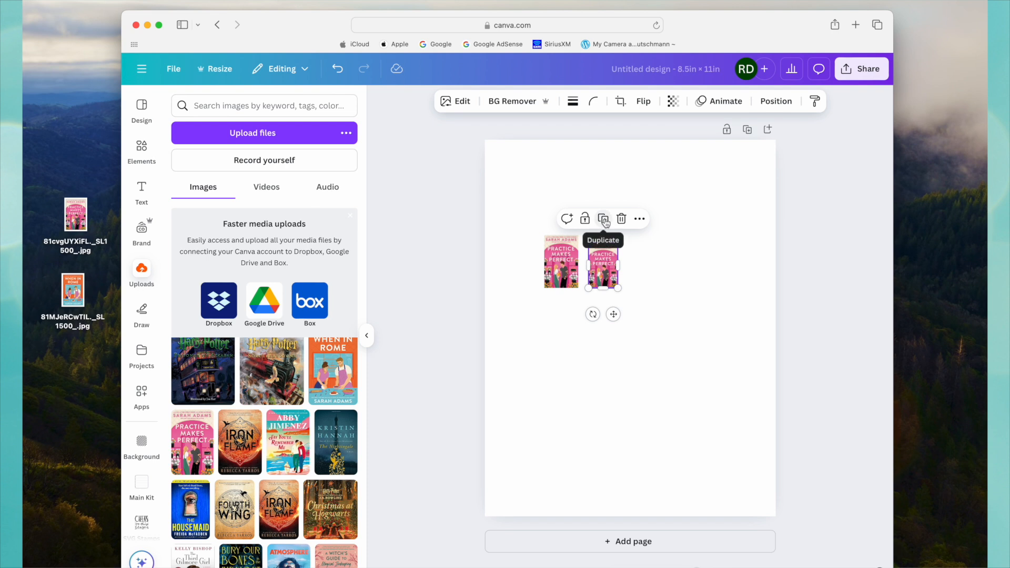
Add two more progressively smaller copies along the same row, making the last one about 0.7 by 1 in.
{"action": "left_click", "coordinate": [603, 223]}
{"action": "left_click_drag", "start_coordinate": [651, 271], "coordinate": [654, 245]}
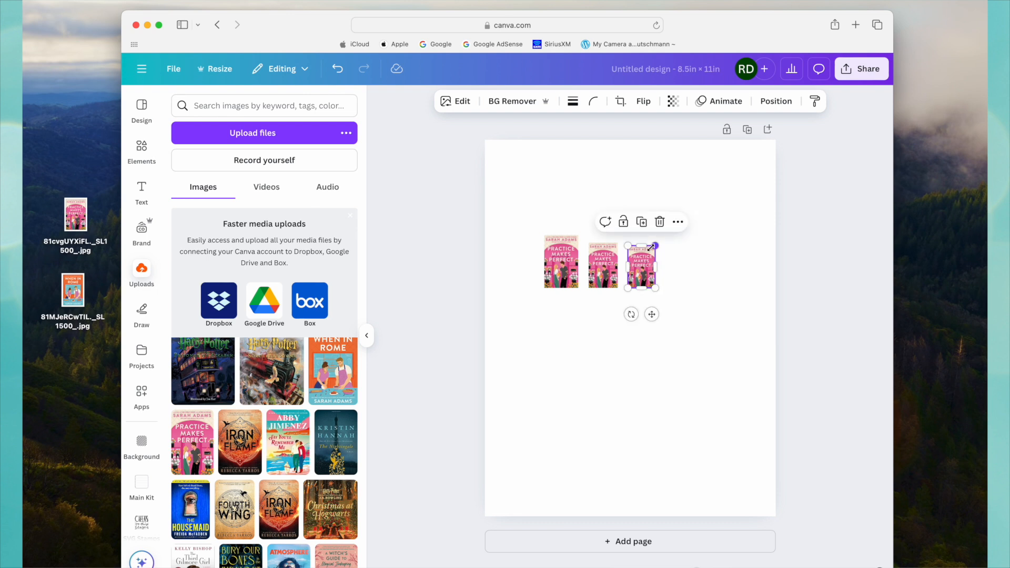
{"action": "left_click", "coordinate": [641, 222]}
{"action": "left_click_drag", "start_coordinate": [679, 267], "coordinate": [677, 263]}
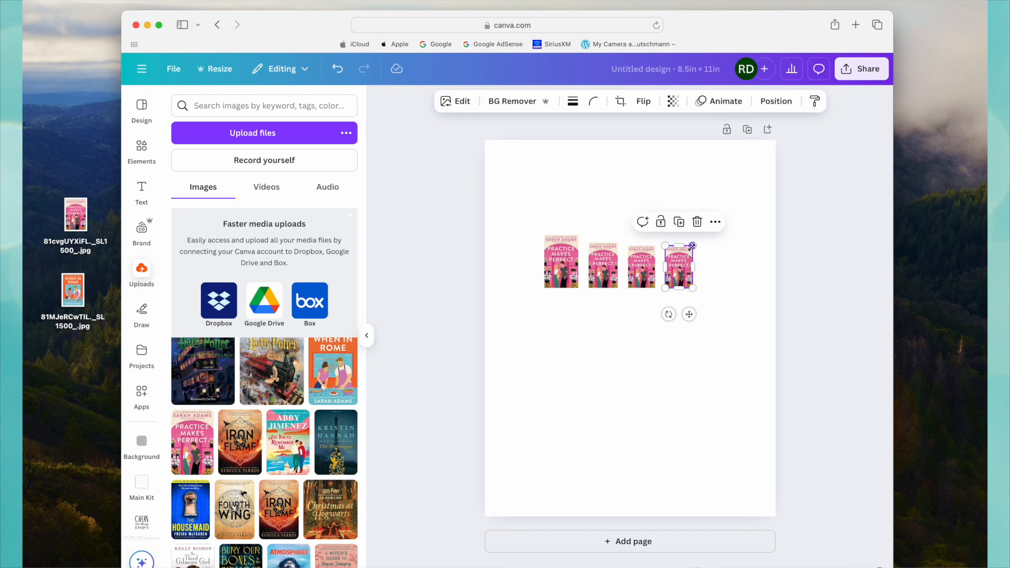
{"action": "left_click_drag", "start_coordinate": [691, 246], "coordinate": [688, 252]}
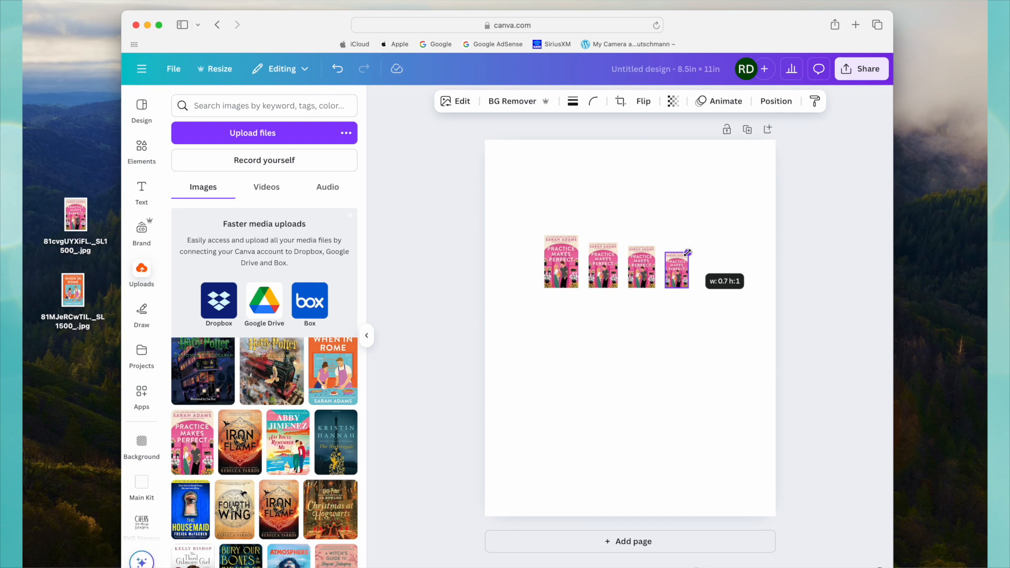
{"action": "left_click_drag", "start_coordinate": [688, 252], "coordinate": [688, 252]}
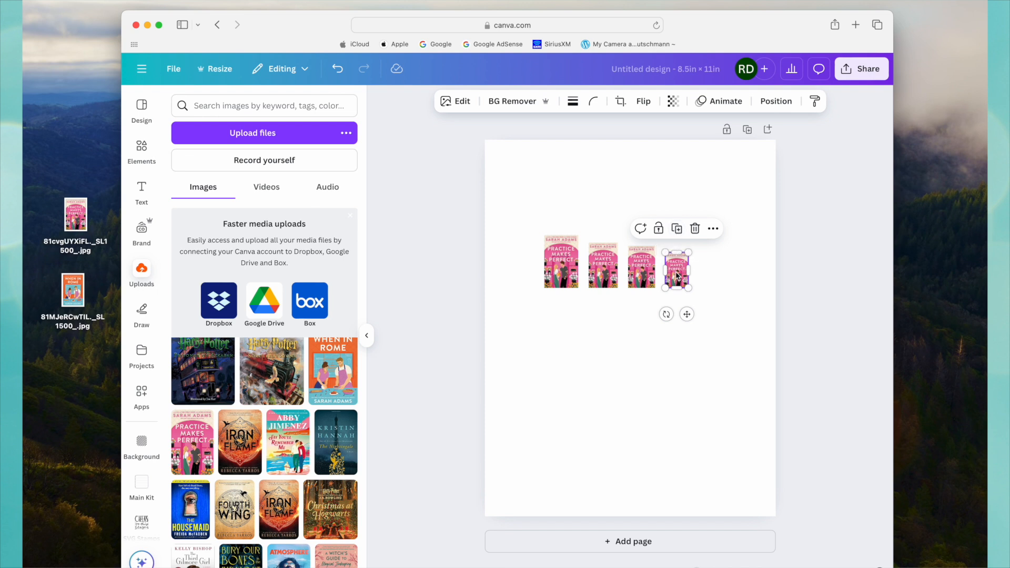
Duplicate the smallest cover, place the copy at the end of the row, and shrink it to about 0.5 by 0.8 in.
{"action": "left_click", "coordinate": [678, 230]}
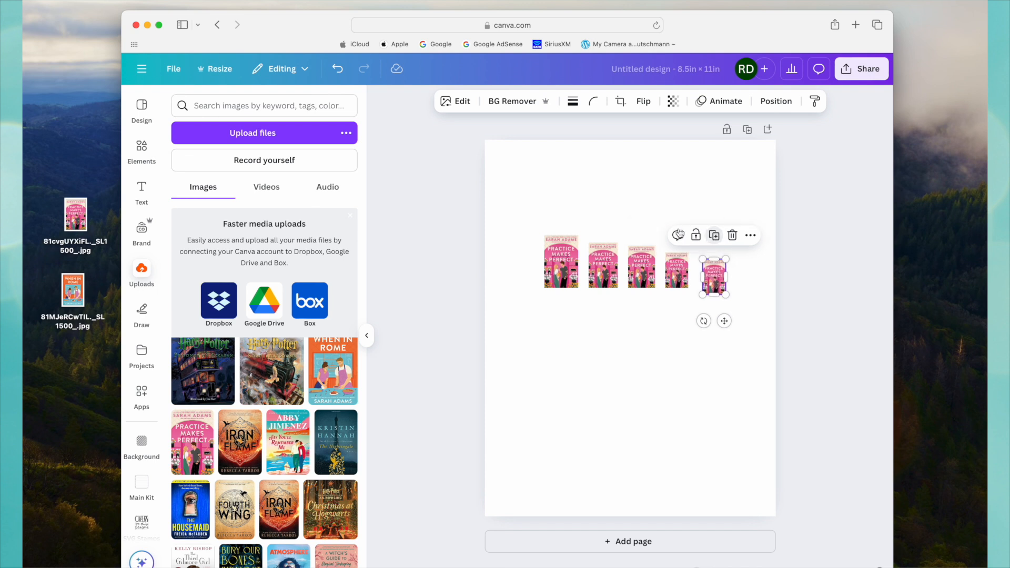
{"action": "left_click_drag", "start_coordinate": [717, 278], "coordinate": [714, 272]}
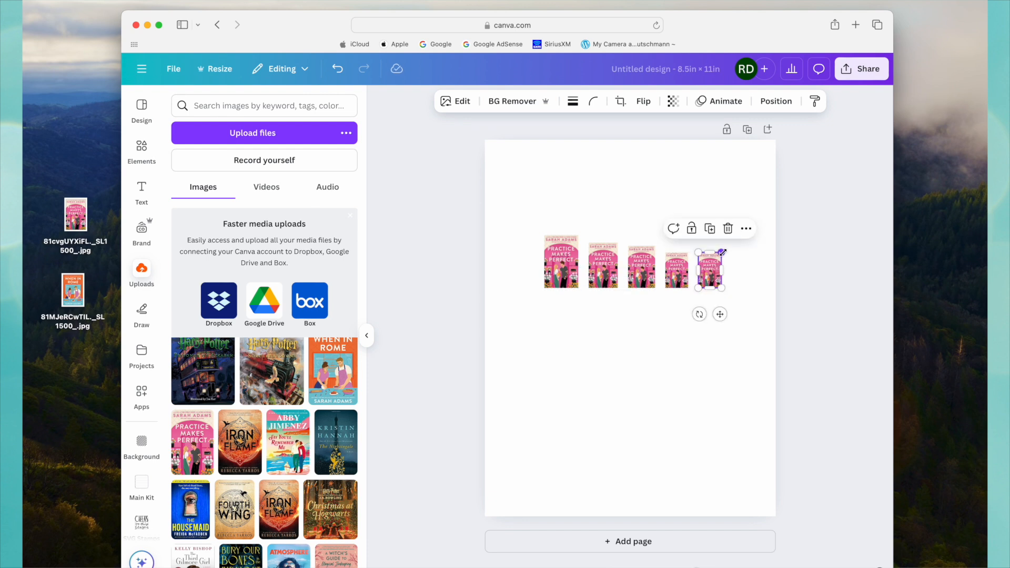
{"action": "left_click_drag", "start_coordinate": [722, 252], "coordinate": [716, 259]}
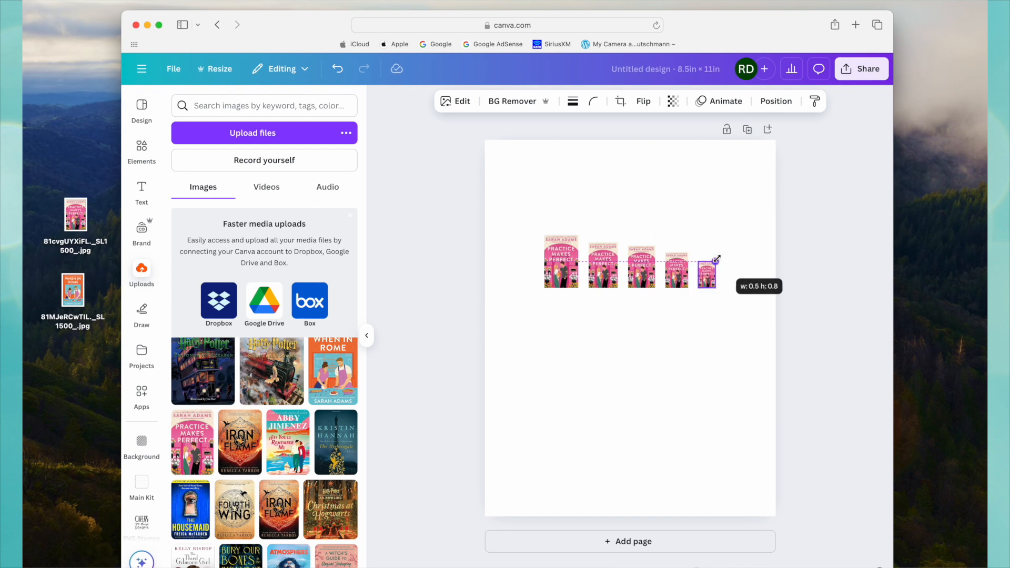
{"action": "left_click_drag", "start_coordinate": [716, 259], "coordinate": [716, 259]}
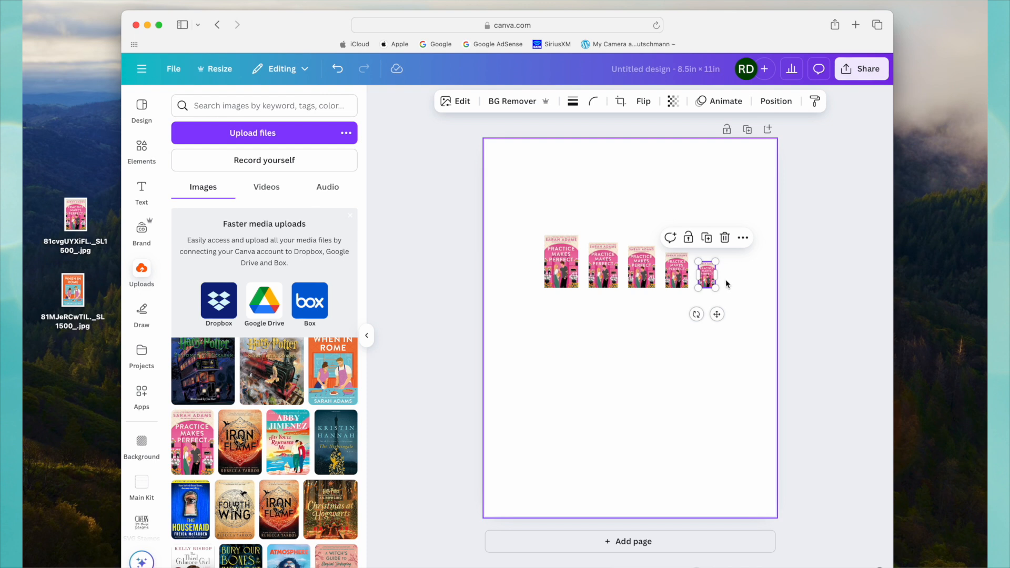
Duplicate the largest cover, place the copy at the start of the row with matching spacing, and enlarge it slightly.
{"action": "left_click", "coordinate": [563, 266]}
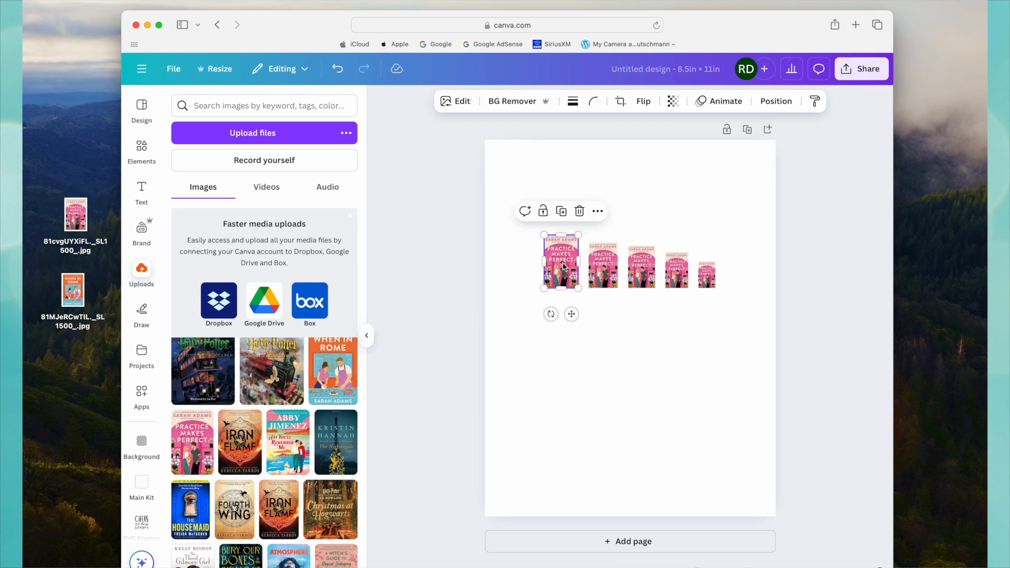
{"action": "left_click", "coordinate": [561, 210]}
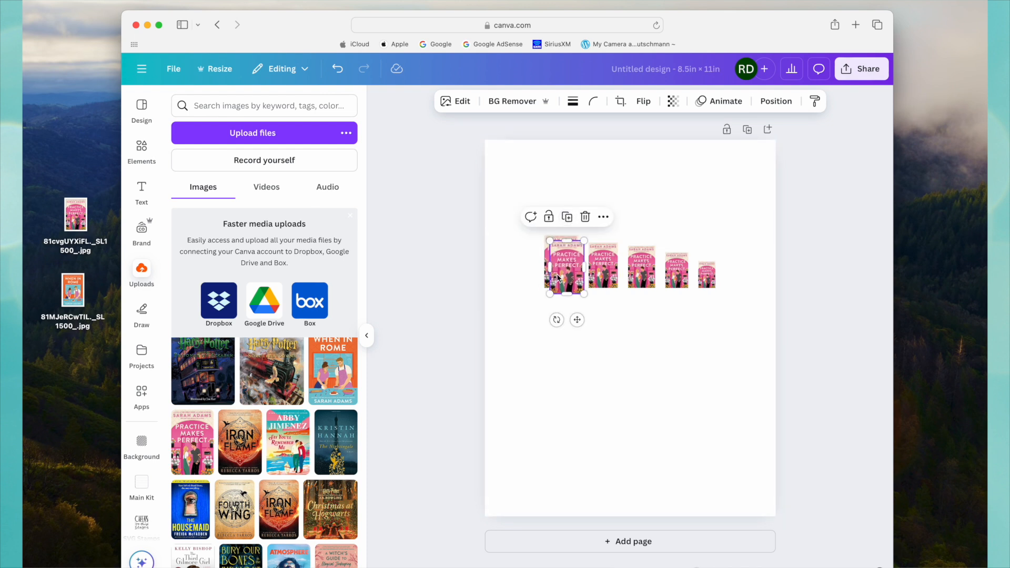
{"action": "left_click_drag", "start_coordinate": [568, 273], "coordinate": [518, 265]}
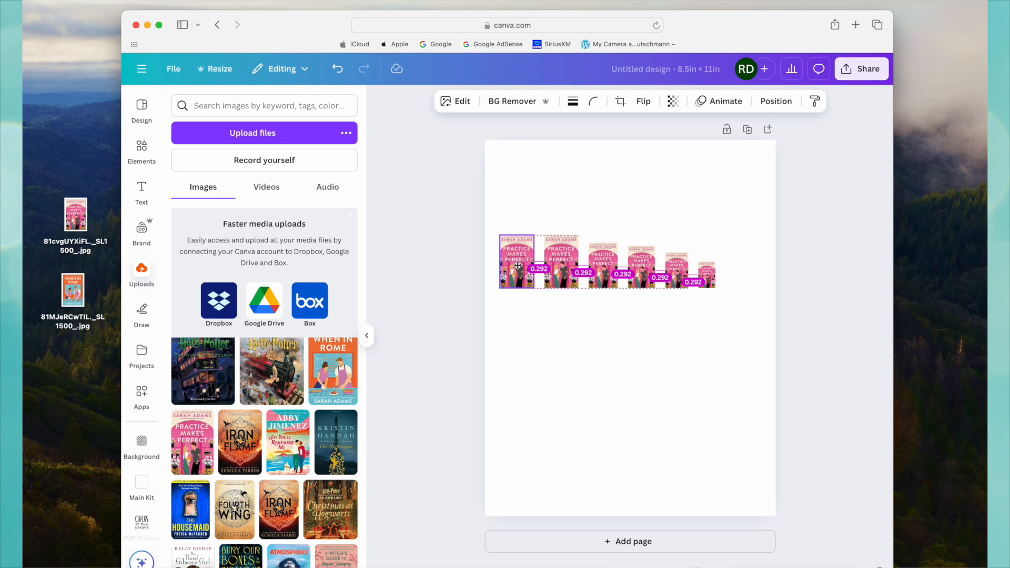
{"action": "left_click_drag", "start_coordinate": [518, 266], "coordinate": [518, 266]}
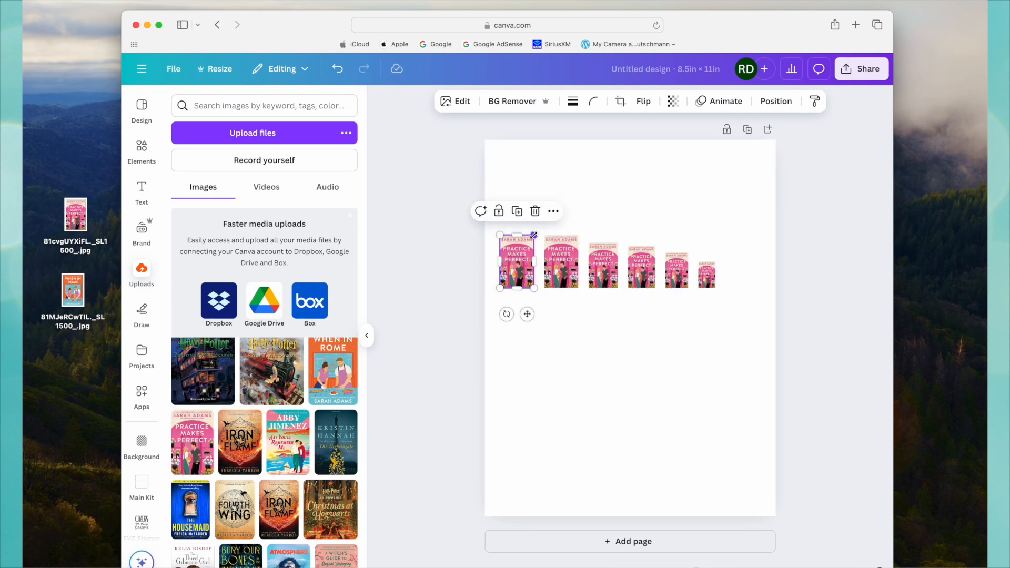
{"action": "left_click_drag", "start_coordinate": [535, 234], "coordinate": [520, 249]}
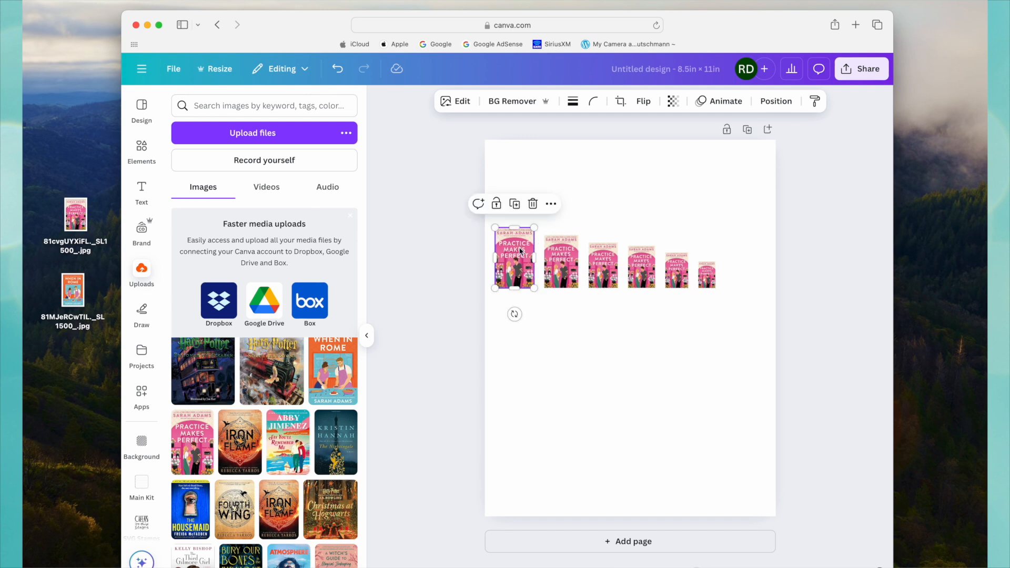
Select all six covers and move the whole row slightly down so that it is centred horizontally on the page.
{"action": "left_click", "coordinate": [555, 314]}
{"action": "left_click_drag", "start_coordinate": [508, 206], "coordinate": [737, 311]}
{"action": "left_click_drag", "start_coordinate": [603, 280], "coordinate": [624, 308]}
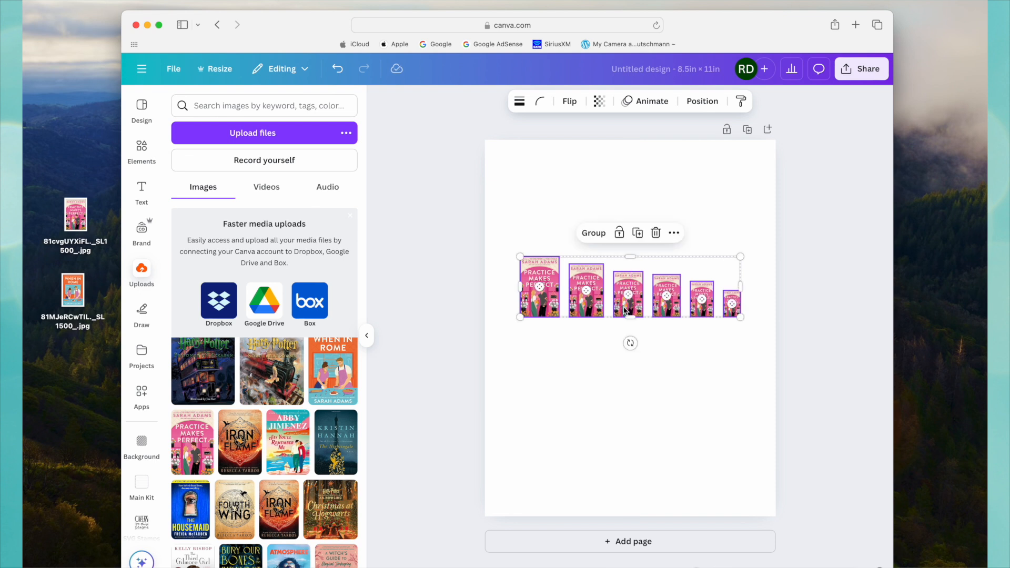
{"action": "left_click", "coordinate": [710, 222]}
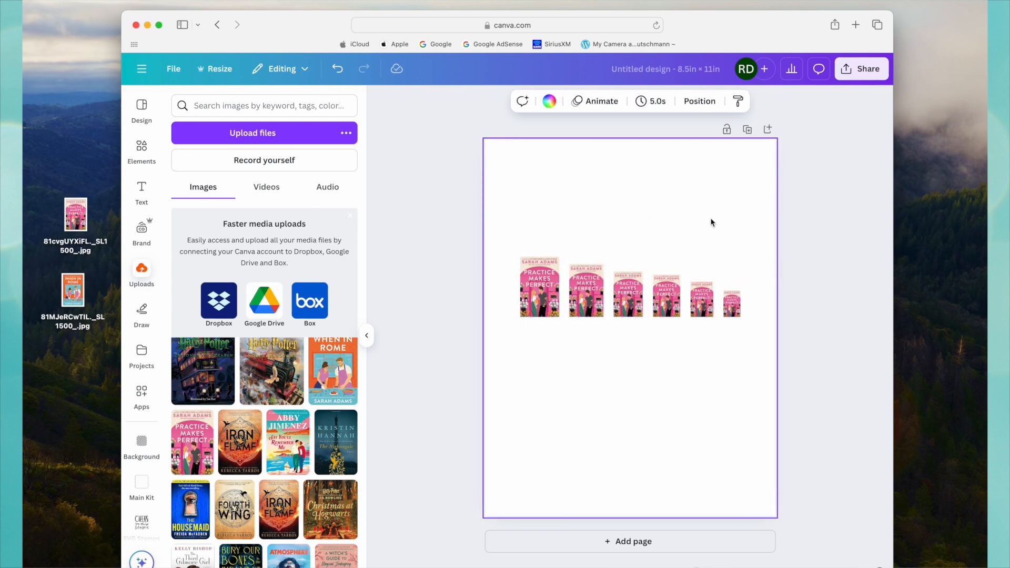
Duplicate the row's largest cover, place the copy directly above it, and enlarge it up toward the page's upper edge.
{"action": "left_click", "coordinate": [542, 290]}
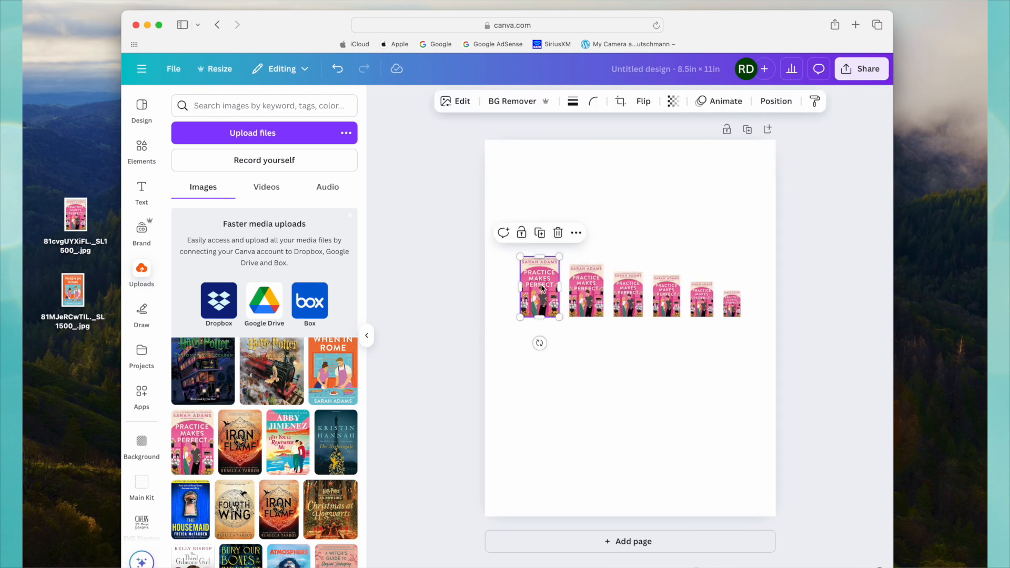
{"action": "left_click", "coordinate": [539, 232]}
{"action": "left_click_drag", "start_coordinate": [551, 294], "coordinate": [547, 223]}
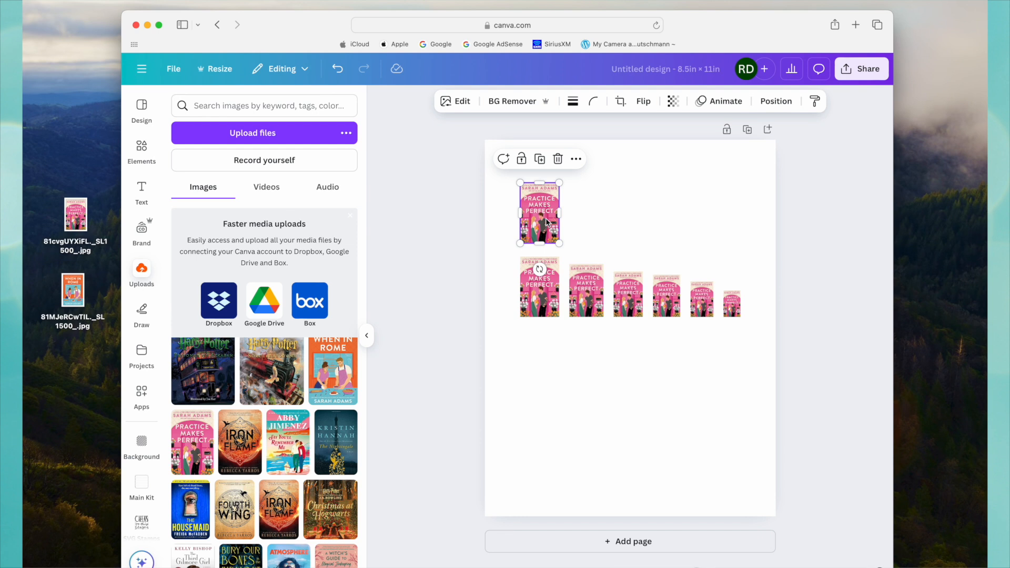
{"action": "left_click_drag", "start_coordinate": [559, 182], "coordinate": [586, 163]}
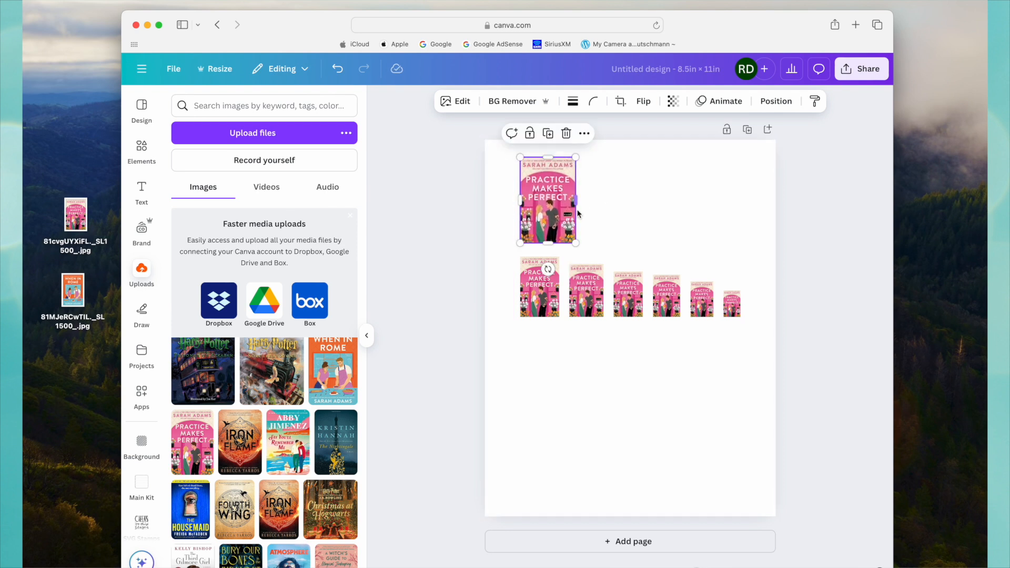
Add two more copies beside the enlarged cover in the upper row, making each slightly smaller than the one before.
{"action": "left_click", "coordinate": [548, 134]}
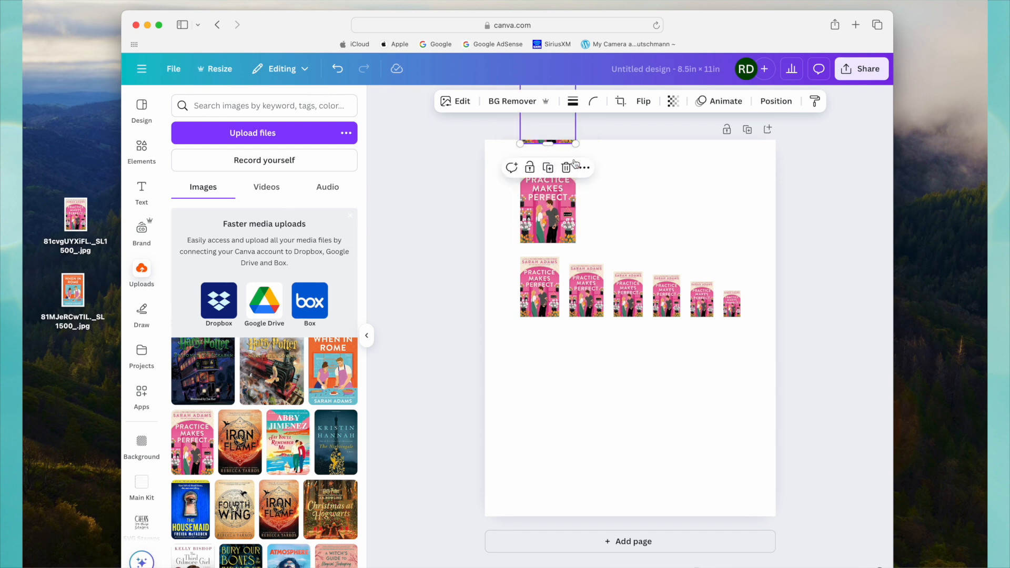
{"action": "left_click", "coordinate": [645, 225]}
{"action": "left_click_drag", "start_coordinate": [555, 141], "coordinate": [625, 241]}
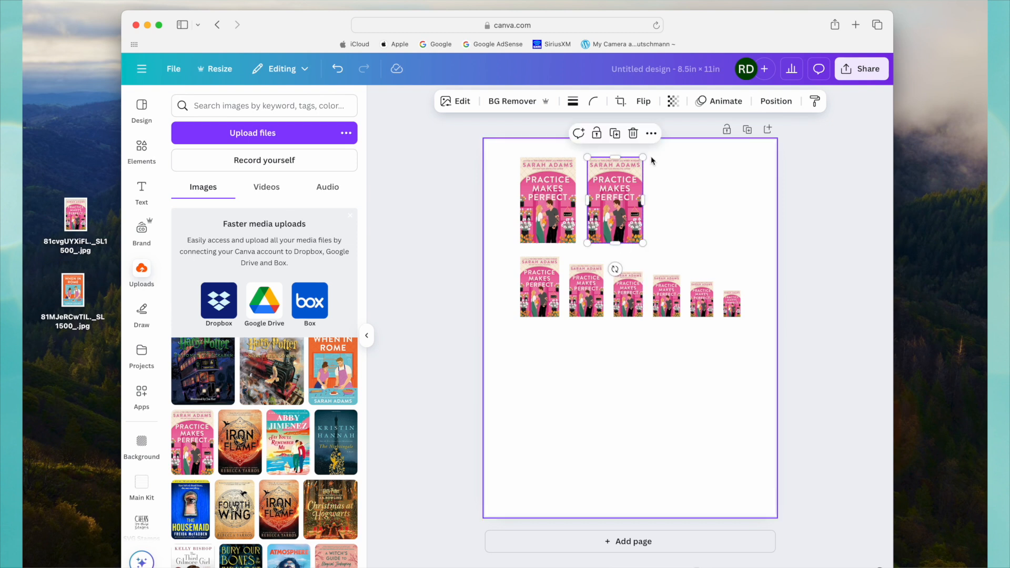
{"action": "left_click_drag", "start_coordinate": [642, 157], "coordinate": [637, 168]}
{"action": "left_click", "coordinate": [611, 151]}
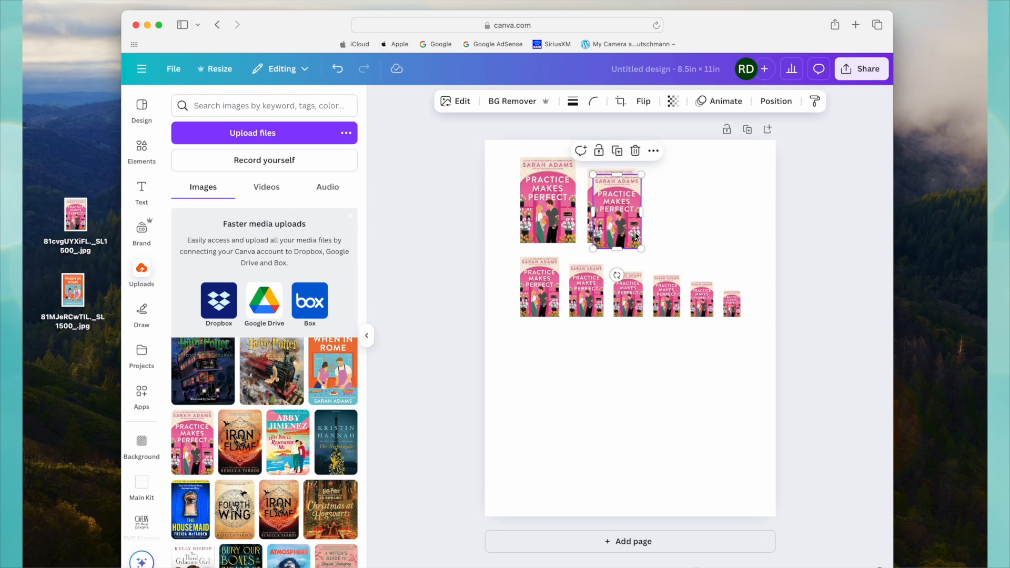
{"action": "left_click_drag", "start_coordinate": [626, 212], "coordinate": [675, 205]}
{"action": "left_click_drag", "start_coordinate": [695, 169], "coordinate": [690, 176]}
Select both rows of covers and shift them together slightly down the page.
{"action": "left_click_drag", "start_coordinate": [507, 192], "coordinate": [753, 344]}
{"action": "left_click_drag", "start_coordinate": [617, 205], "coordinate": [613, 224]}
{"action": "left_click", "coordinate": [759, 248]}
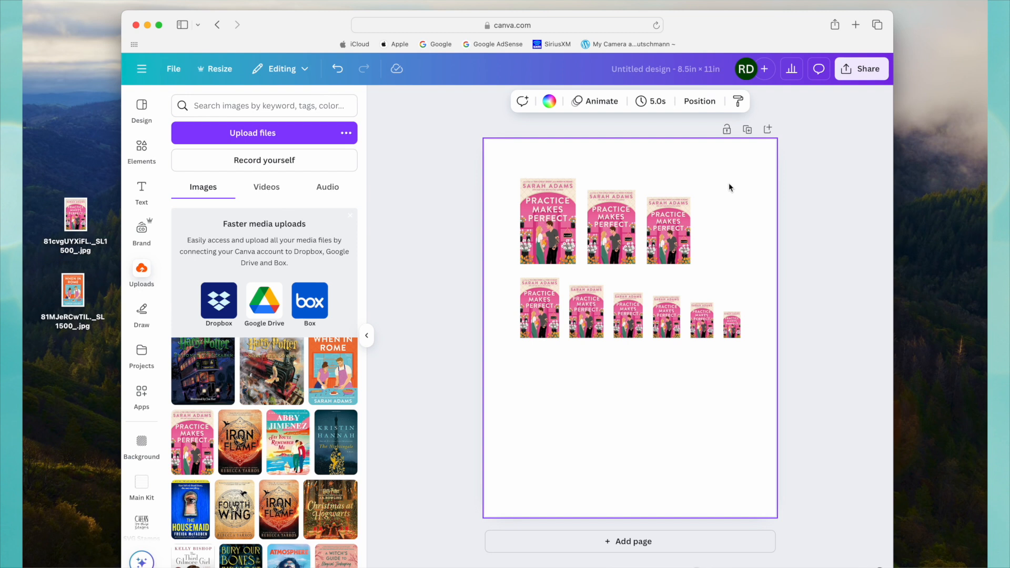
Download the page as a PNG at size 1.
{"action": "left_click", "coordinate": [863, 73]}
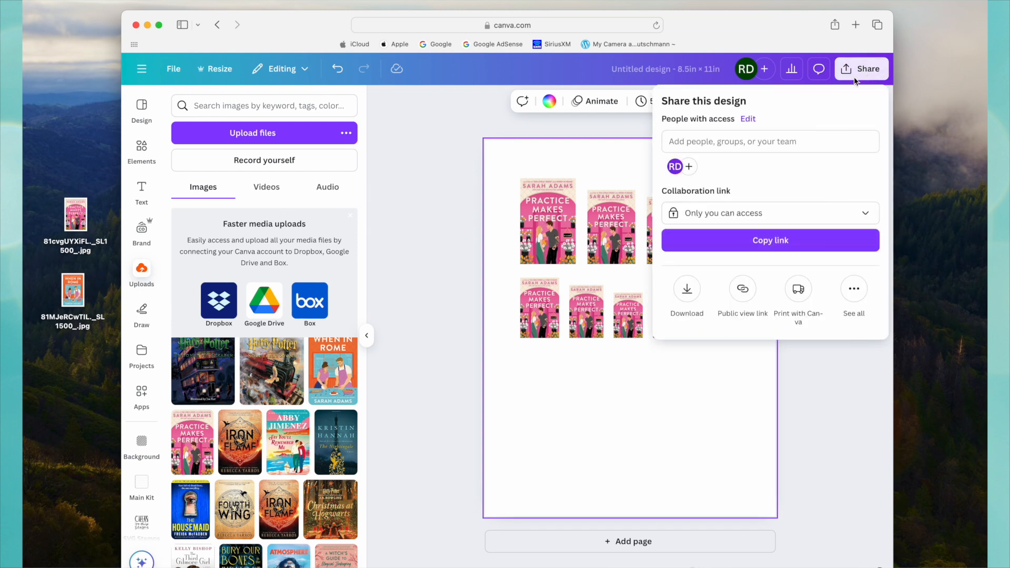
{"action": "left_click", "coordinate": [686, 291]}
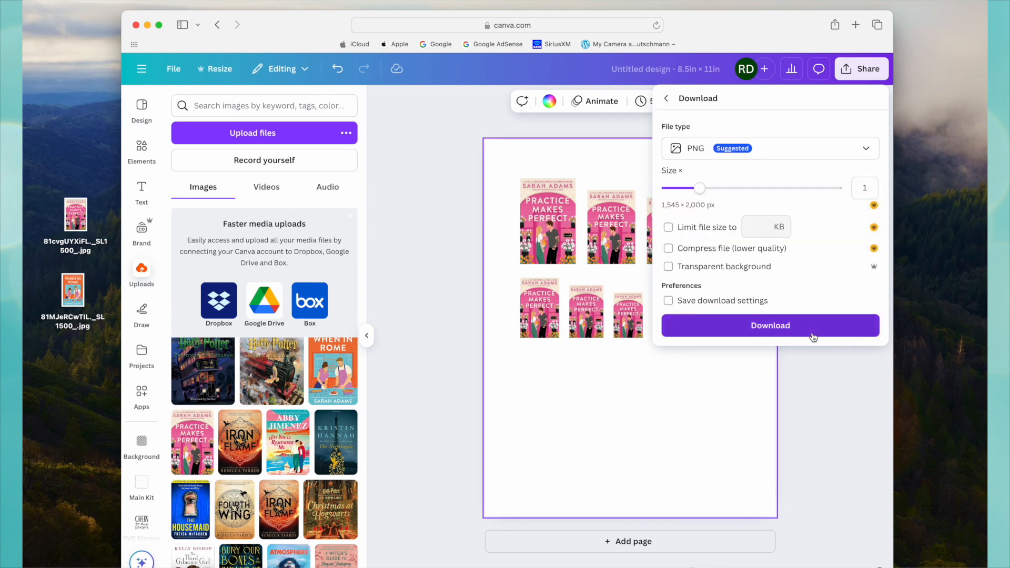
{"action": "left_click", "coordinate": [770, 326]}
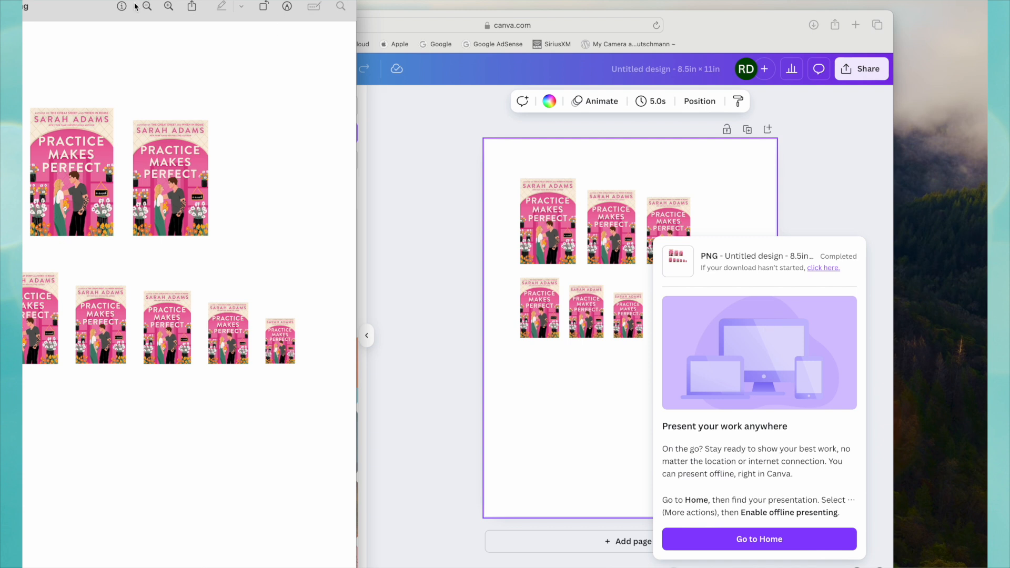
Inspect the cover sizes in the downloaded PNG, close the preview, and return to the Canva design.
{"action": "left_click_drag", "start_coordinate": [81, 7], "coordinate": [413, 34]}
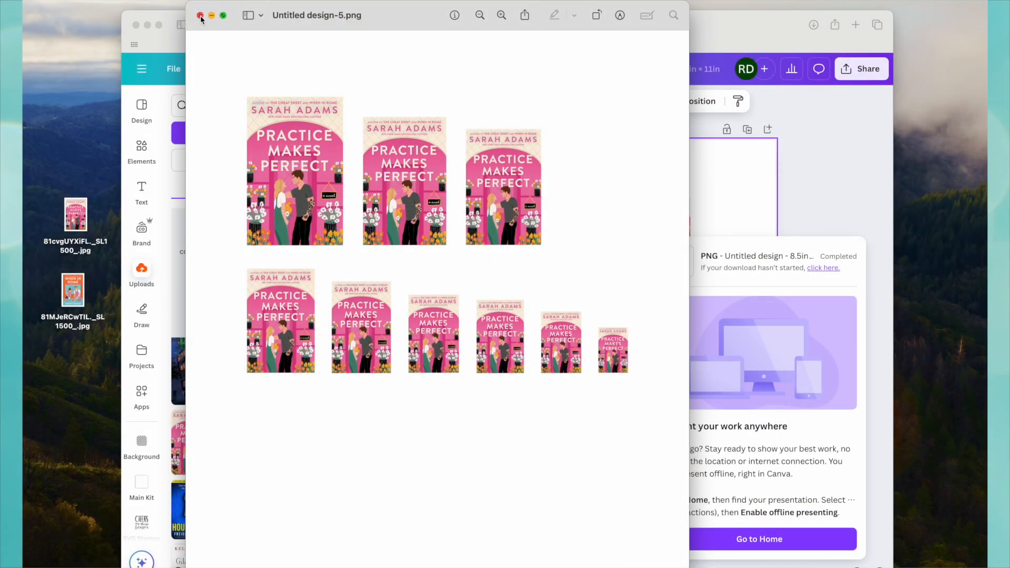
{"action": "left_click", "coordinate": [200, 16]}
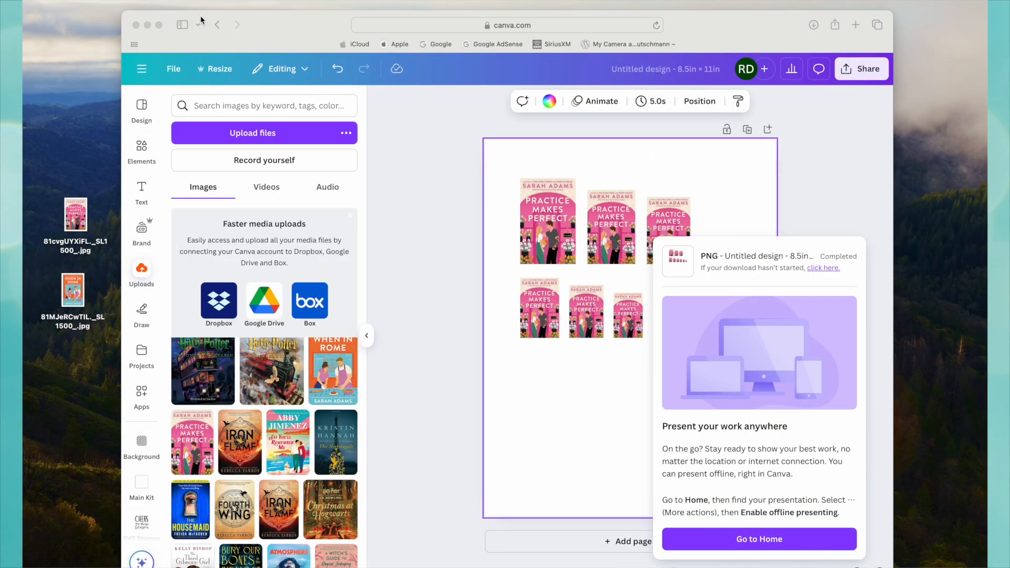
{"action": "left_click", "coordinate": [842, 182]}
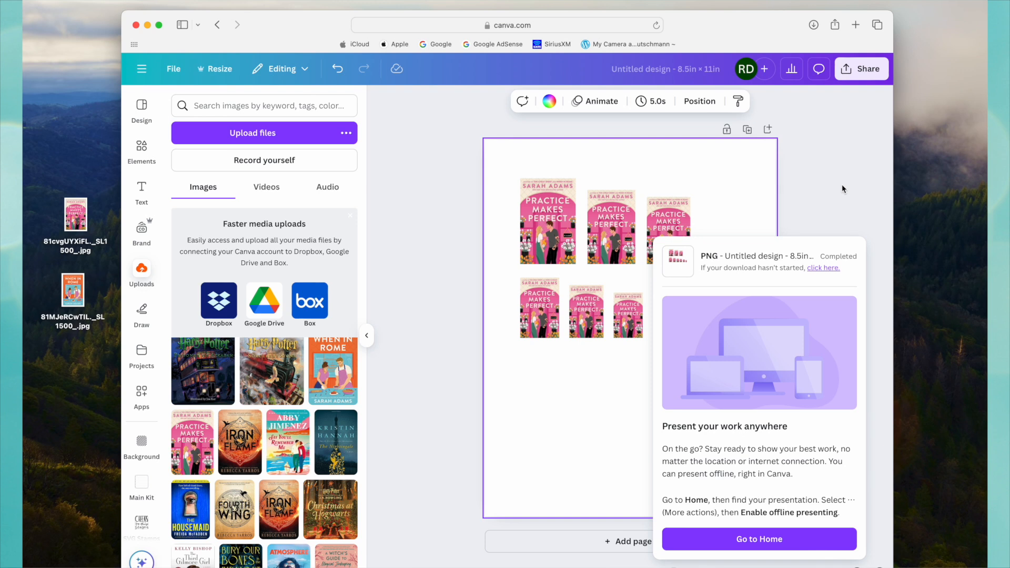
Go to the Canva home page and rename the Untitled Design as Book Covers.
{"action": "left_click", "coordinate": [781, 540]}
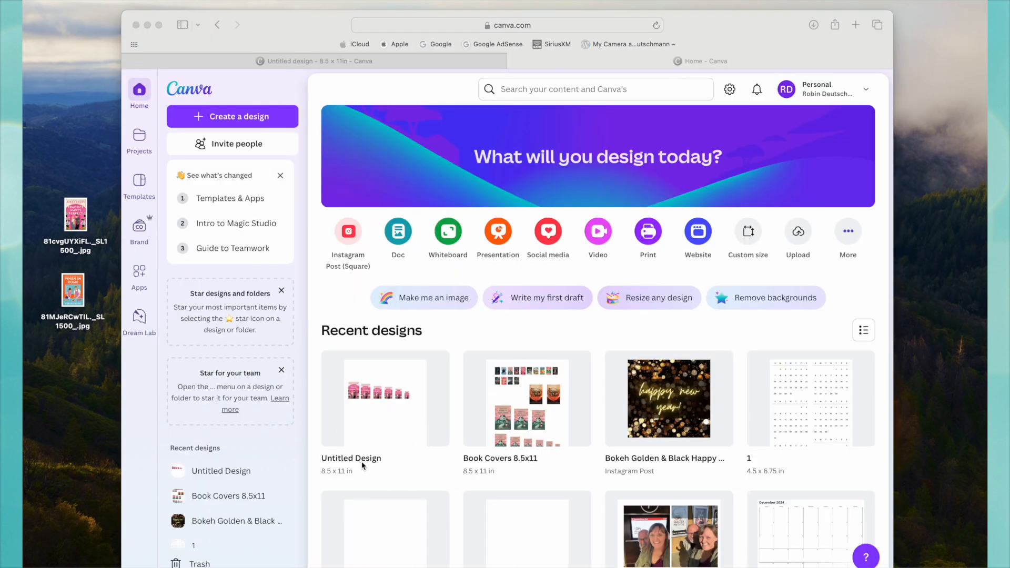
{"action": "left_click", "coordinate": [370, 464]}
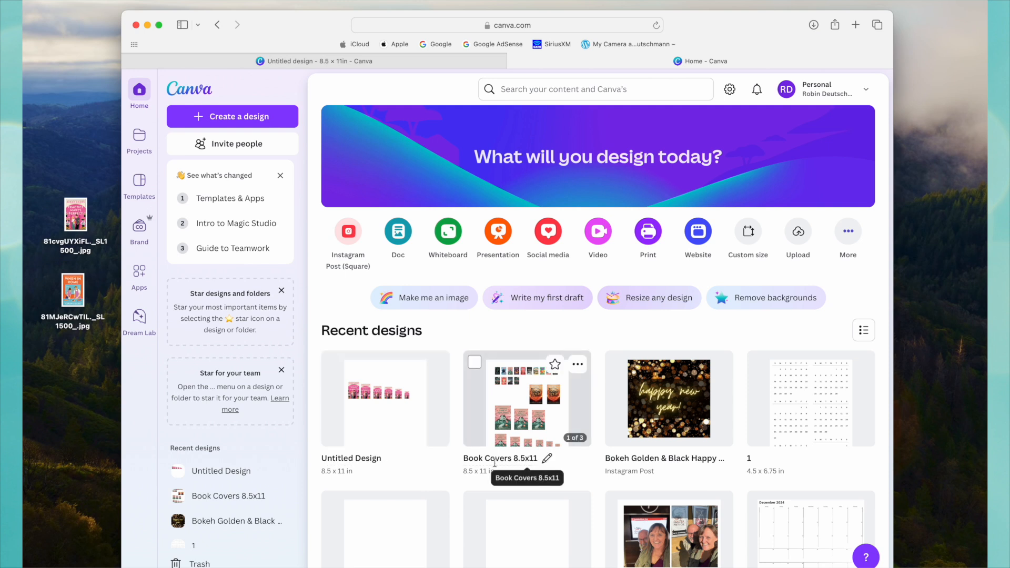
{"action": "left_click", "coordinate": [368, 458]}
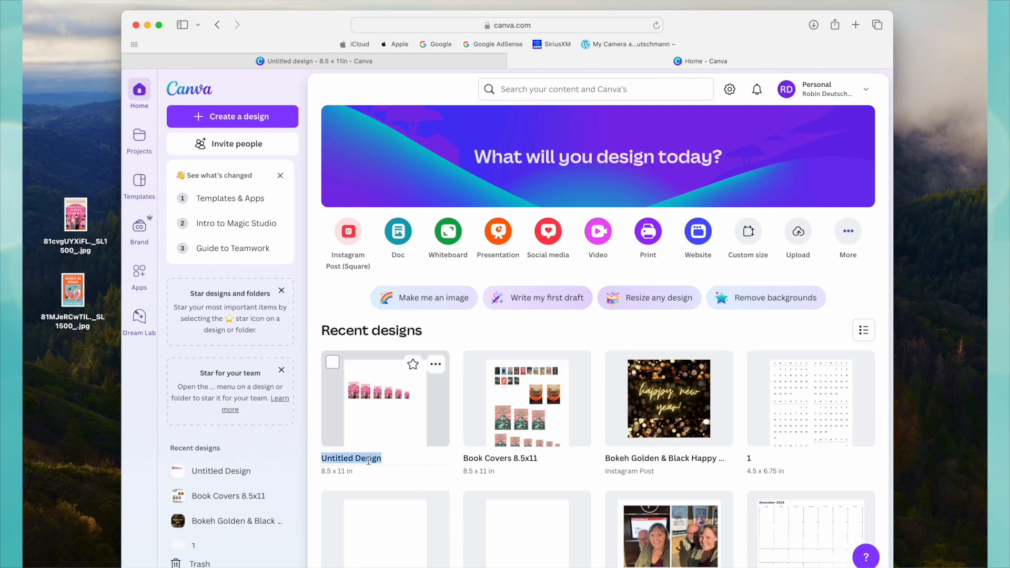
{"action": "type", "text": "Book Covers"}
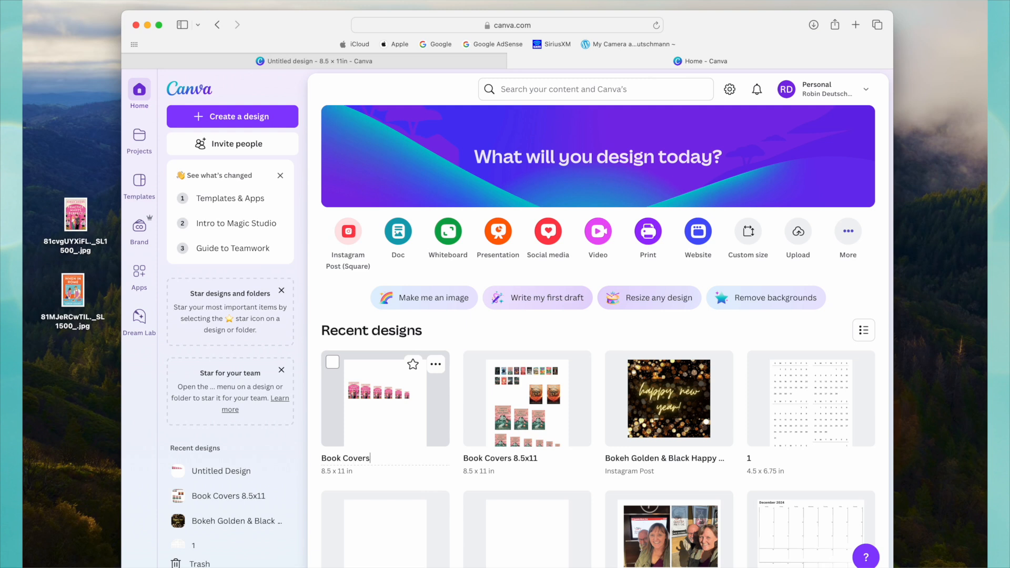
{"action": "key", "text": "Return"}
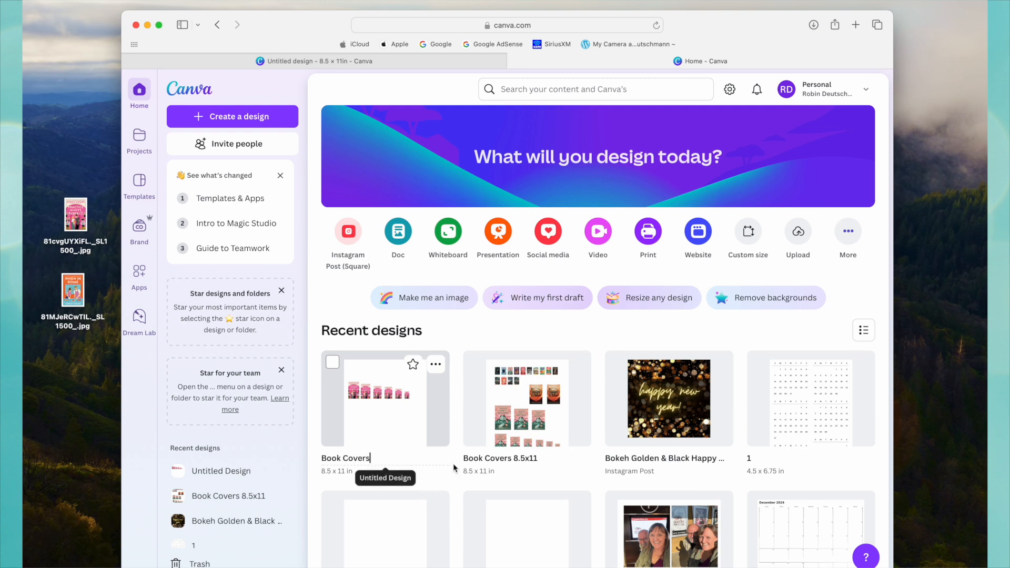
Open the Book Covers design and add a second blank page to it.
{"action": "left_click", "coordinate": [392, 401]}
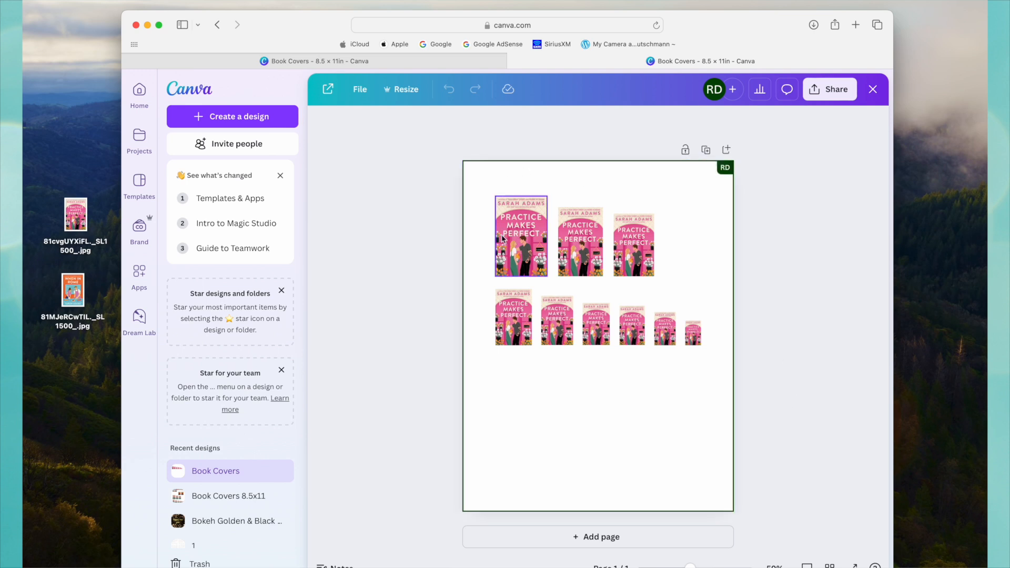
{"action": "left_click", "coordinate": [602, 537]}
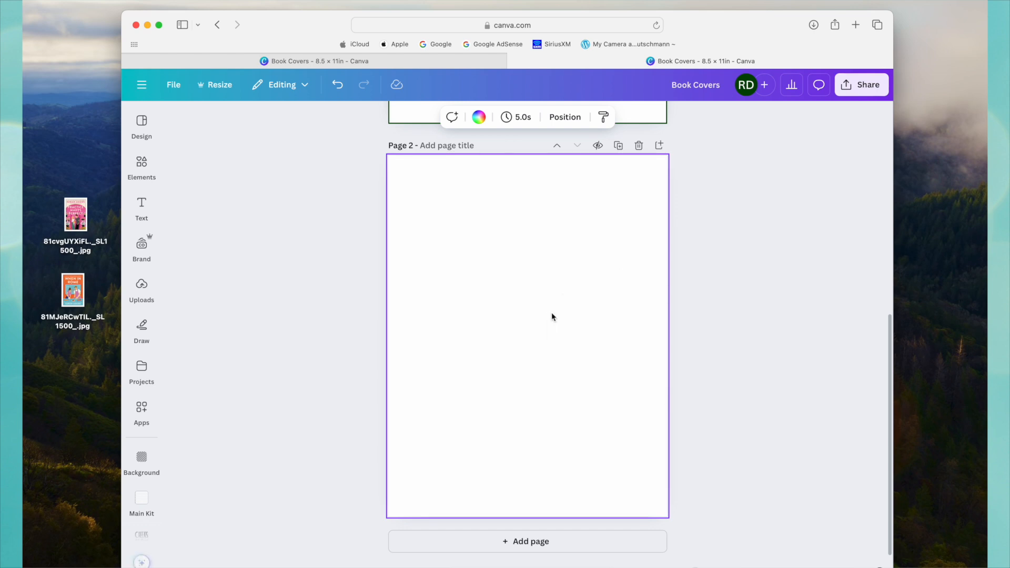
{"action": "scroll", "coordinate": [552, 316], "scroll_direction": "up", "scroll_amount": 5}
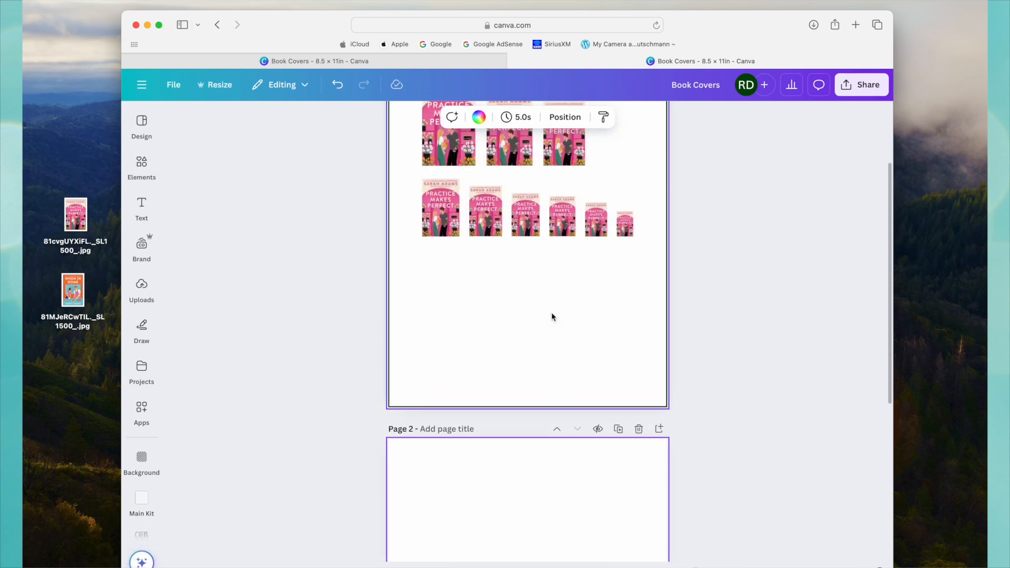
{"action": "scroll", "coordinate": [551, 316], "scroll_direction": "up", "scroll_amount": 3}
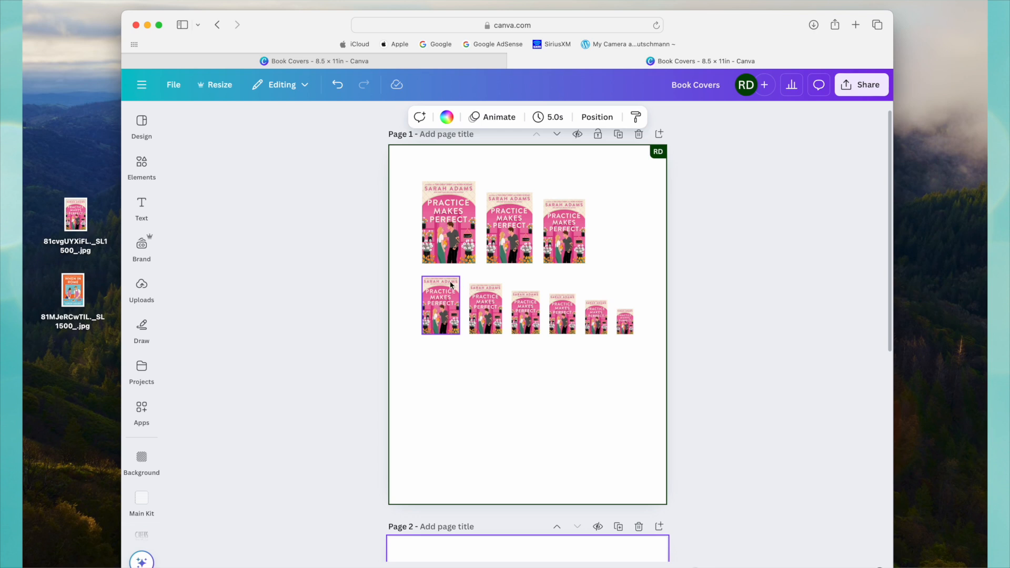
Duplicate the second cover in page 1's lower row and move the copy onto page 2.
{"action": "left_click", "coordinate": [451, 288]}
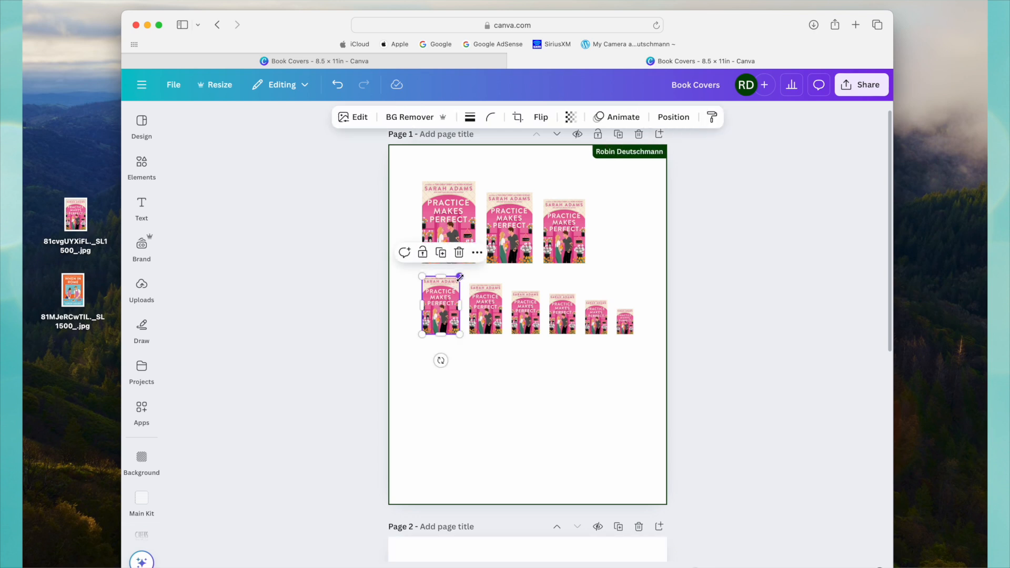
{"action": "left_click_drag", "start_coordinate": [460, 277], "coordinate": [460, 277]}
{"action": "left_click", "coordinate": [492, 309]}
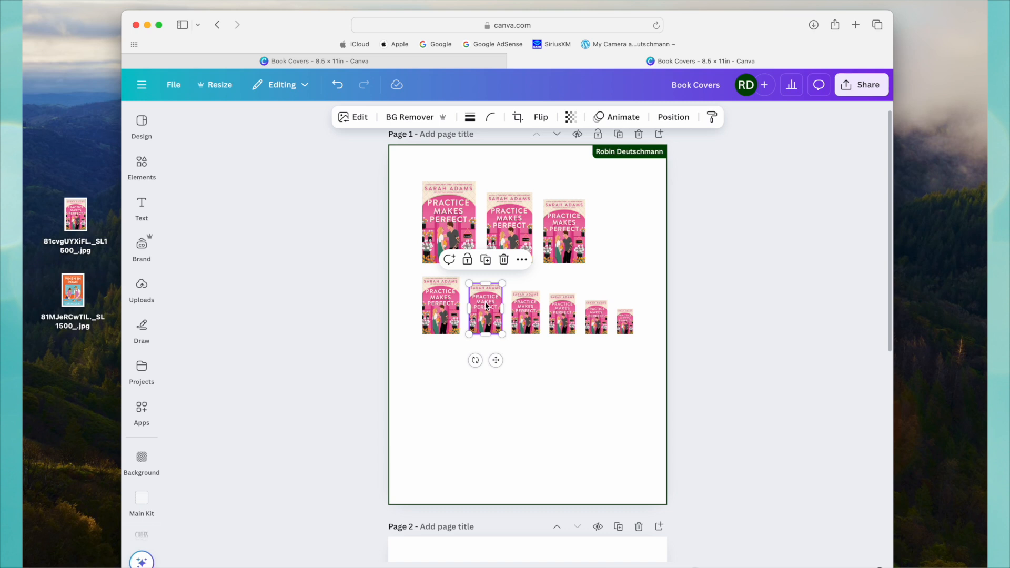
{"action": "mouse_move", "coordinate": [486, 305]}
{"action": "left_mouse_down"}
{"action": "mouse_move", "coordinate": [485, 400]}
{"action": "mouse_move", "coordinate": [484, 304]}
{"action": "left_mouse_up"}
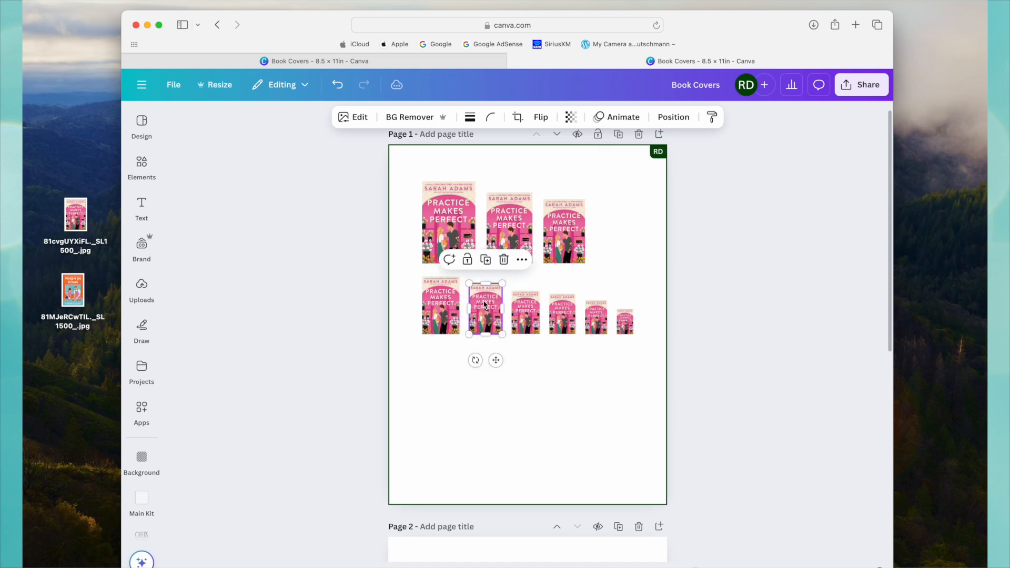
{"action": "left_click", "coordinate": [487, 260]}
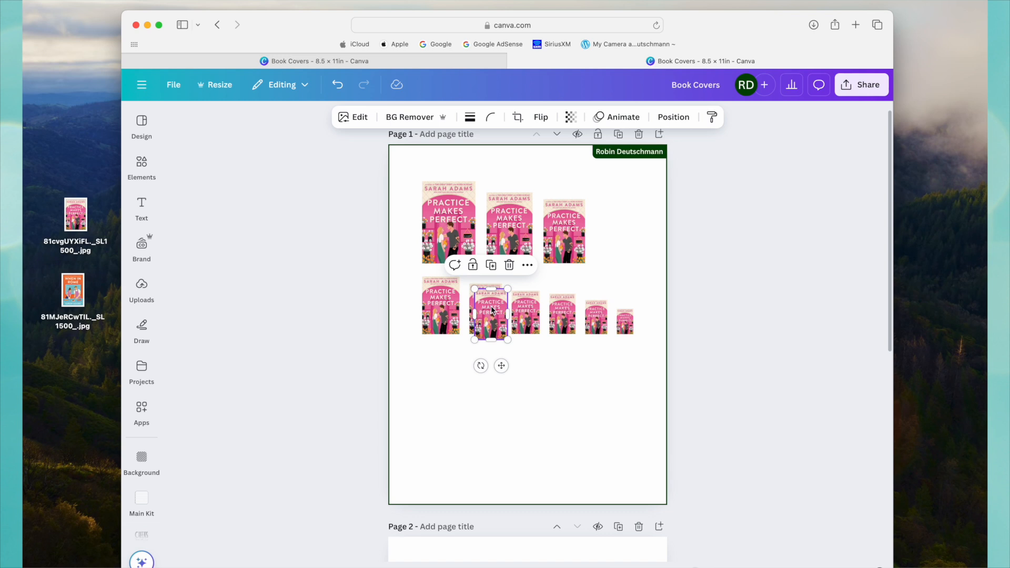
{"action": "left_click_drag", "start_coordinate": [492, 308], "coordinate": [488, 533]}
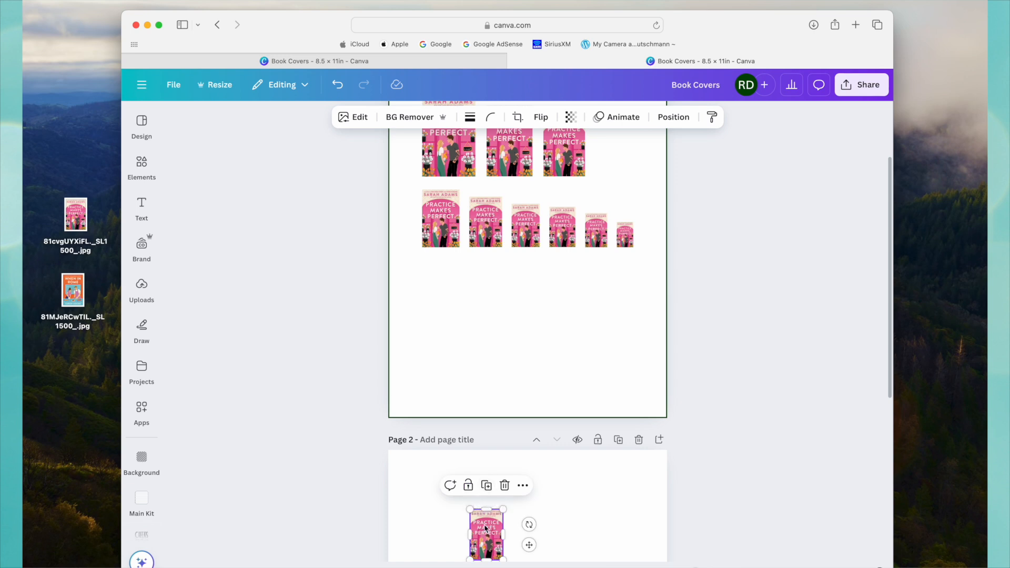
{"action": "scroll", "coordinate": [485, 528], "scroll_direction": "up", "scroll_amount": 2}
{"action": "scroll", "coordinate": [481, 528], "scroll_direction": "down", "scroll_amount": 3}
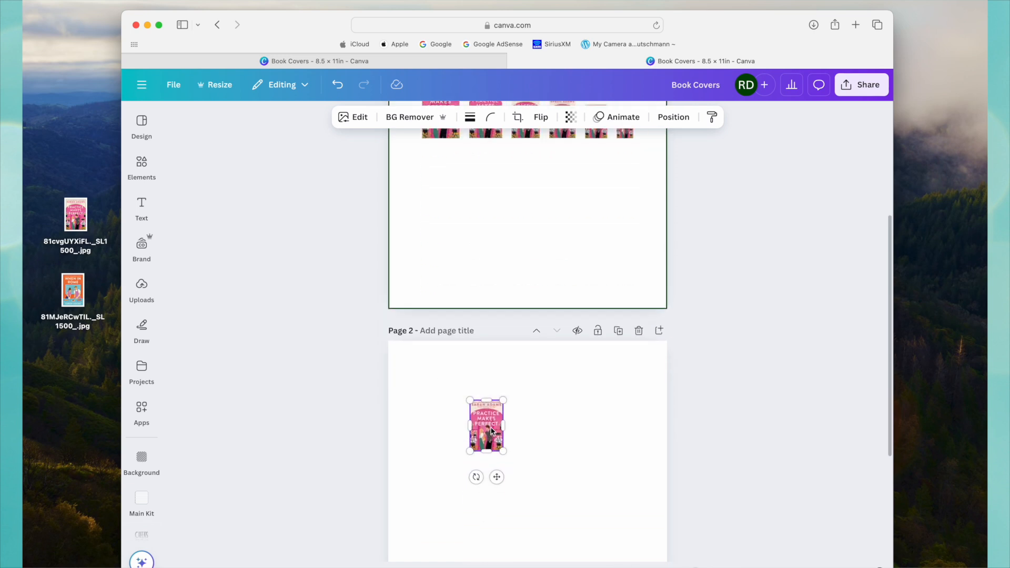
Duplicate the fourth cover in page 1's lower row and place the copy beside the larger cover on page 2.
{"action": "scroll", "coordinate": [488, 463], "scroll_direction": "up", "scroll_amount": 4}
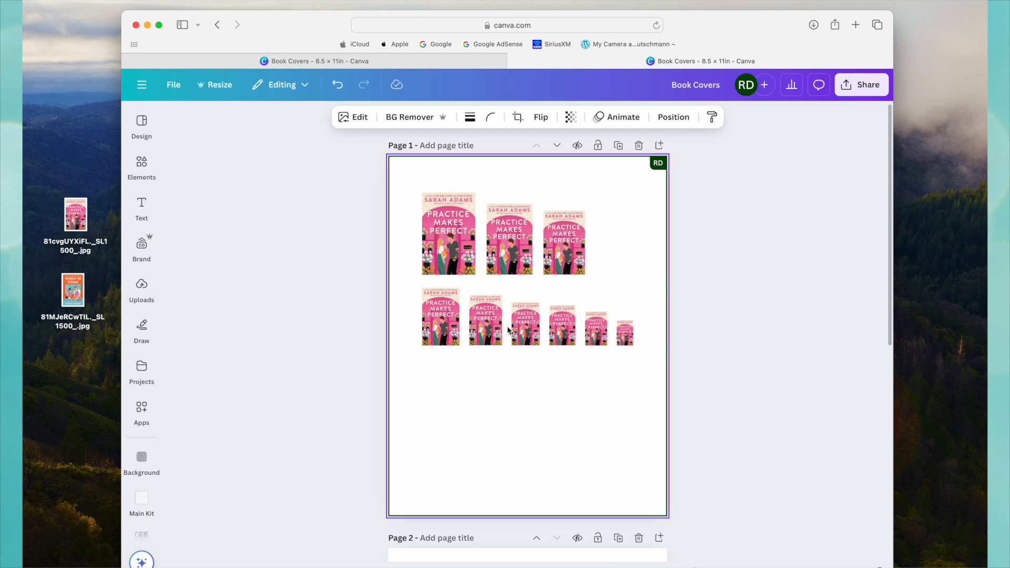
{"action": "left_click", "coordinate": [568, 330]}
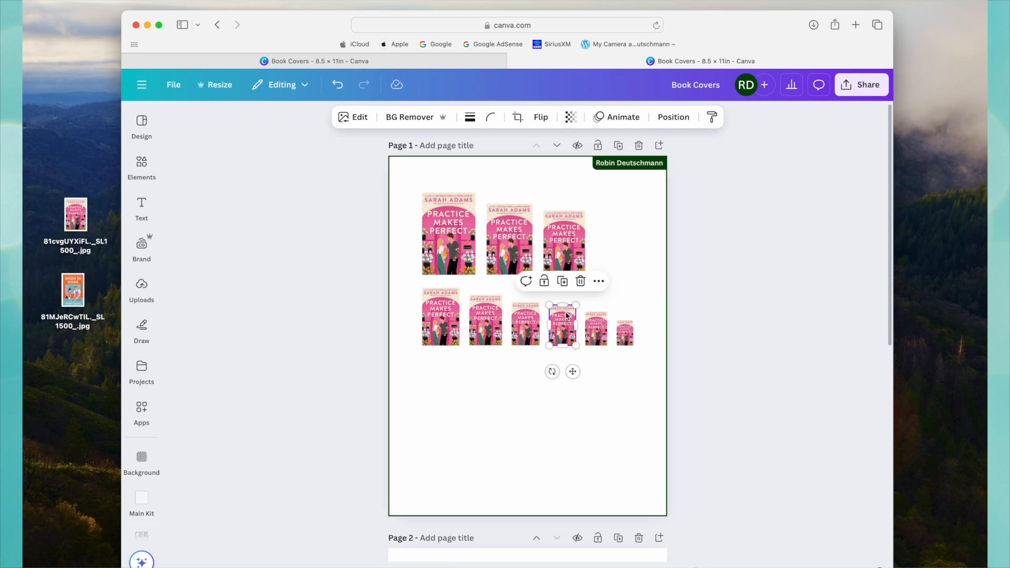
{"action": "left_click_drag", "start_coordinate": [575, 307], "coordinate": [570, 562]}
{"action": "scroll", "coordinate": [579, 535], "scroll_direction": "down", "scroll_amount": 6}
{"action": "left_click_drag", "start_coordinate": [573, 277], "coordinate": [543, 344]}
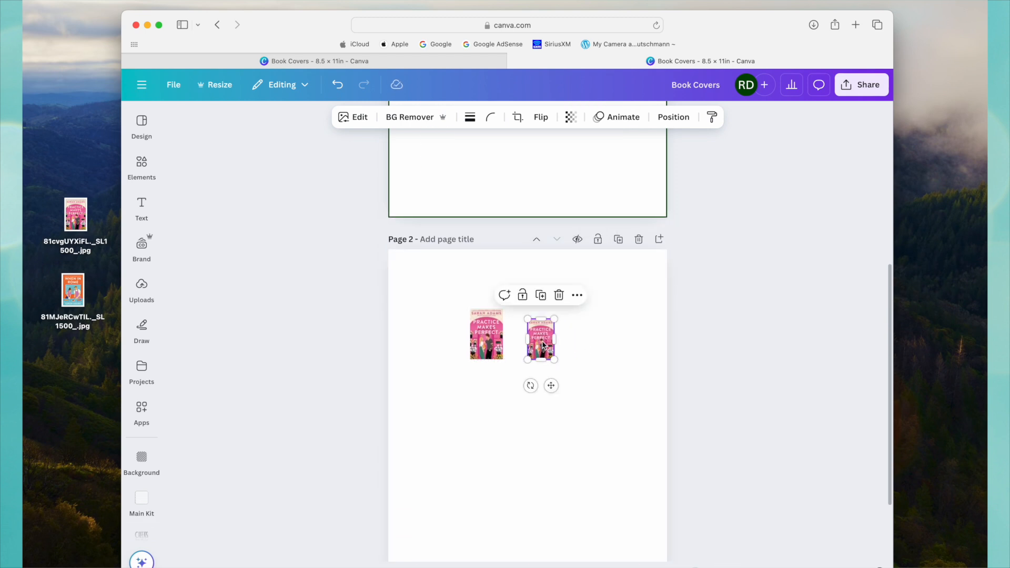
{"action": "scroll", "coordinate": [575, 377], "scroll_direction": "down", "scroll_amount": 3}
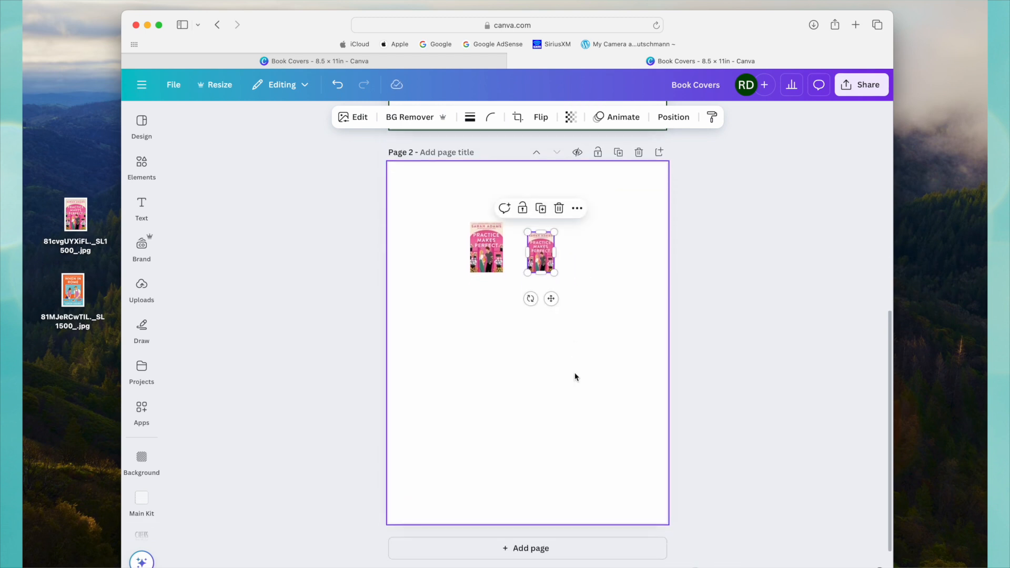
Move page 2's larger cover to the page's upper-left area, with the smaller one well below, and duplicate the larger cover three times.
{"action": "left_click_drag", "start_coordinate": [542, 252], "coordinate": [471, 362]}
{"action": "left_click_drag", "start_coordinate": [484, 248], "coordinate": [436, 224]}
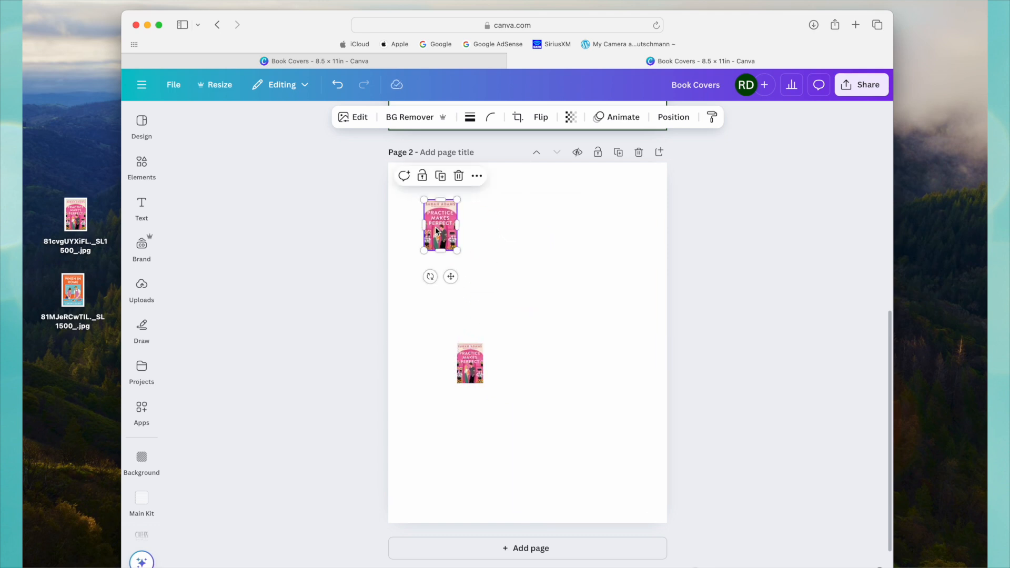
{"action": "left_click", "coordinate": [443, 178]}
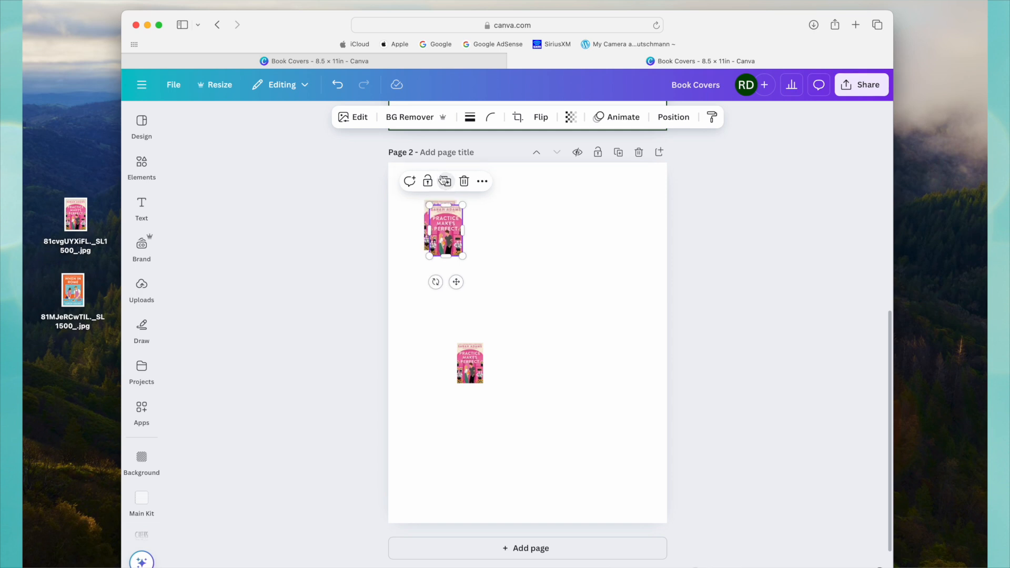
{"action": "left_click", "coordinate": [448, 183]}
{"action": "left_click", "coordinate": [452, 188]}
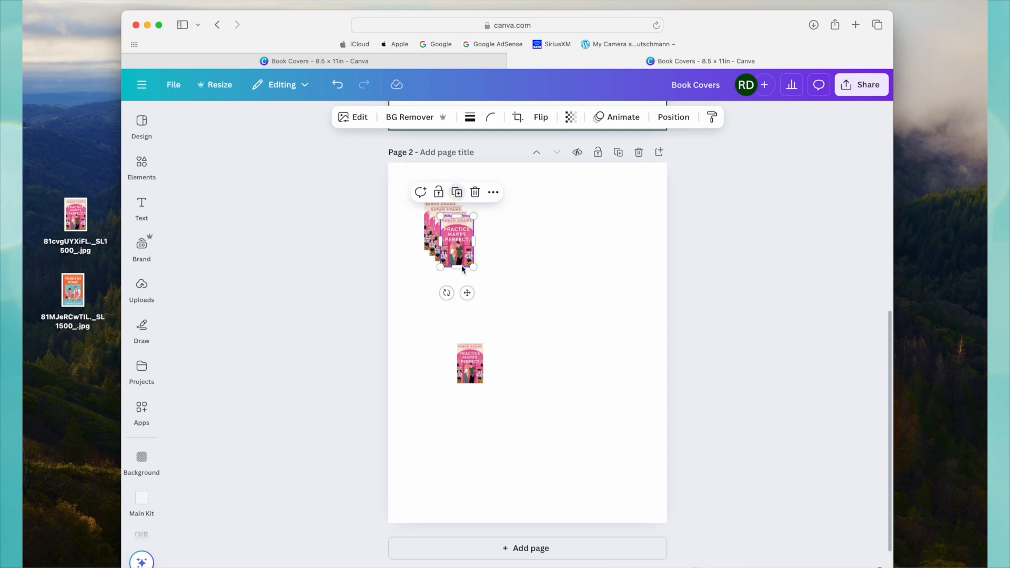
Spread the three larger cover copies into an evenly spaced row of four across the upper part of page 2.
{"action": "left_click_drag", "start_coordinate": [460, 243], "coordinate": [613, 232]}
{"action": "left_click_drag", "start_coordinate": [449, 231], "coordinate": [560, 232]}
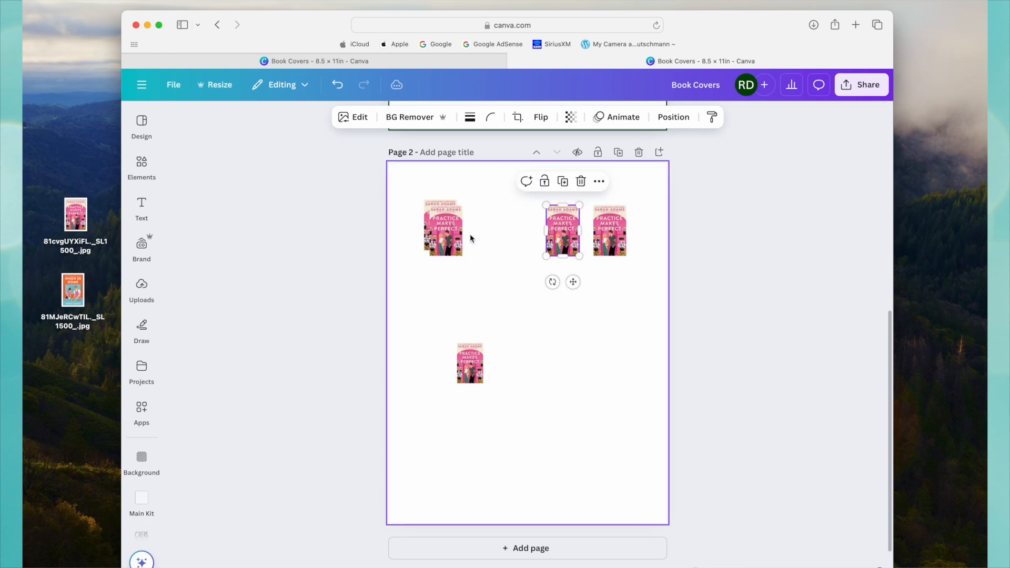
{"action": "left_click_drag", "start_coordinate": [446, 236], "coordinate": [489, 228]}
{"action": "left_click_drag", "start_coordinate": [564, 233], "coordinate": [535, 229]}
{"action": "left_click_drag", "start_coordinate": [611, 241], "coordinate": [581, 233]}
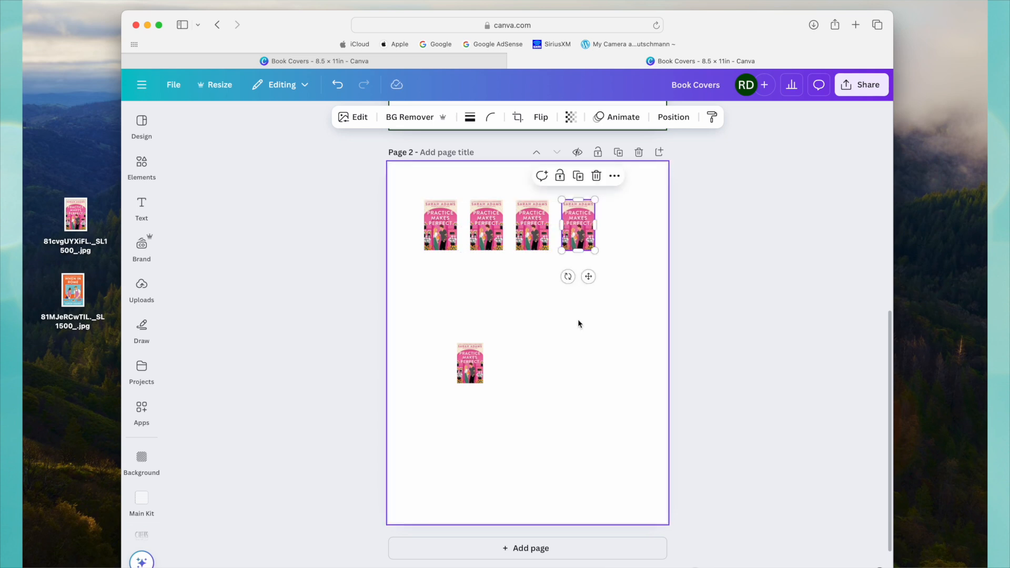
Duplicate the whole row of four covers and align the copy directly beneath it as a second row.
{"action": "left_click", "coordinate": [635, 238]}
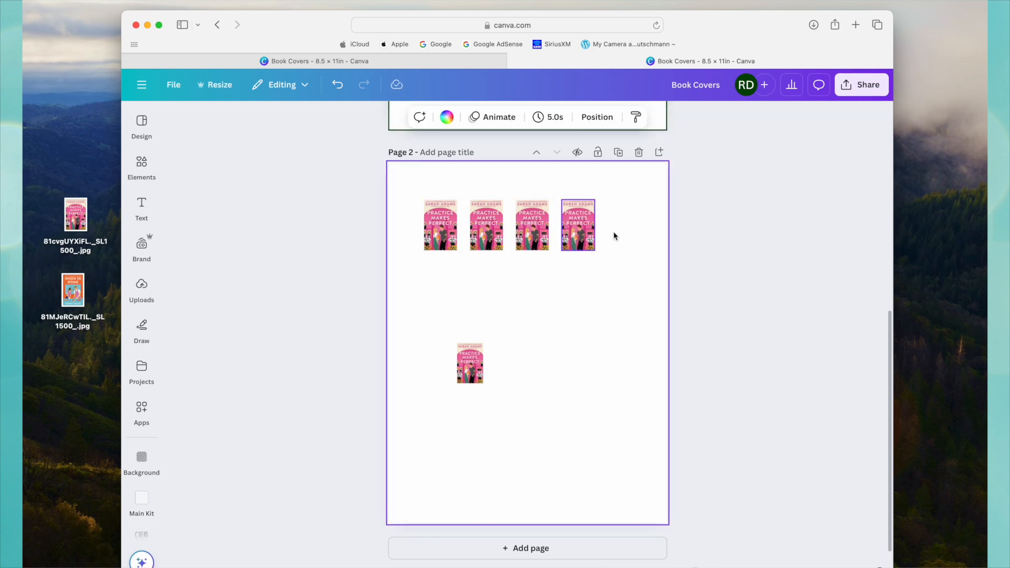
{"action": "left_click", "coordinate": [602, 234]}
{"action": "left_click_drag", "start_coordinate": [615, 230], "coordinate": [422, 230]}
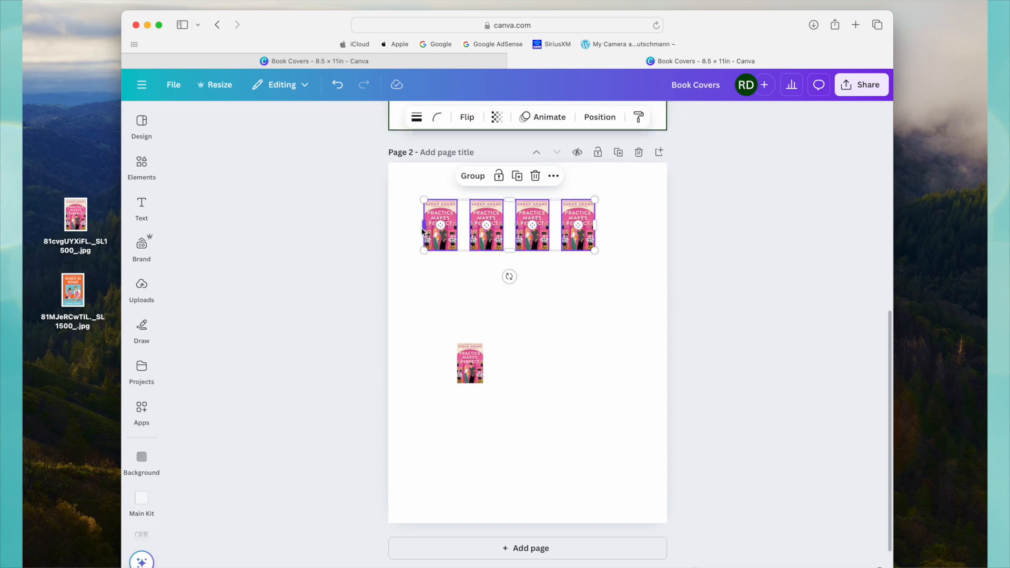
{"action": "left_click", "coordinate": [517, 176]}
{"action": "left_click_drag", "start_coordinate": [536, 216], "coordinate": [525, 274]}
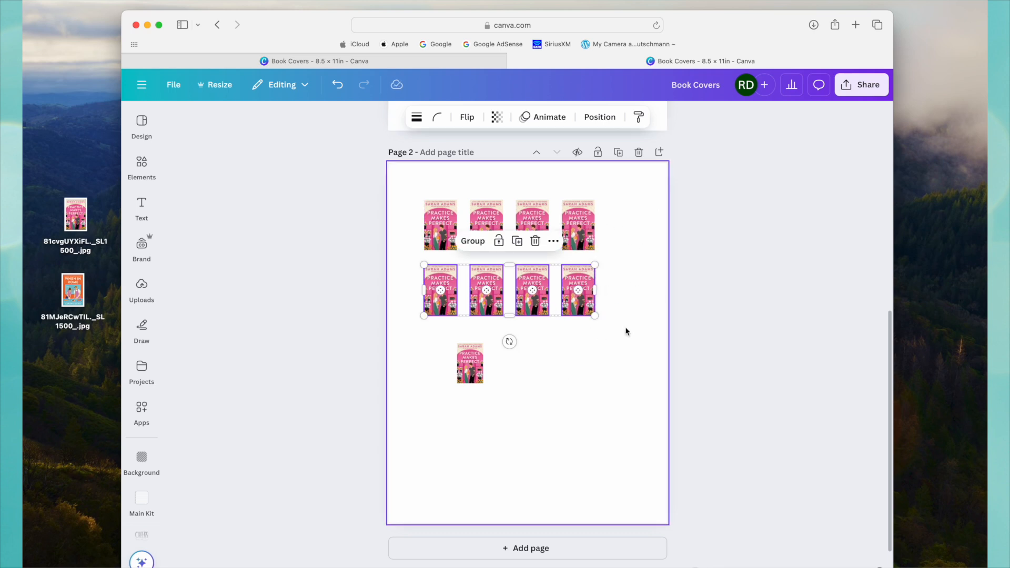
Left-align the smaller cover under the second row, duplicate it three times, and space the copies into a third row of four.
{"action": "left_click_drag", "start_coordinate": [472, 369], "coordinate": [439, 364]}
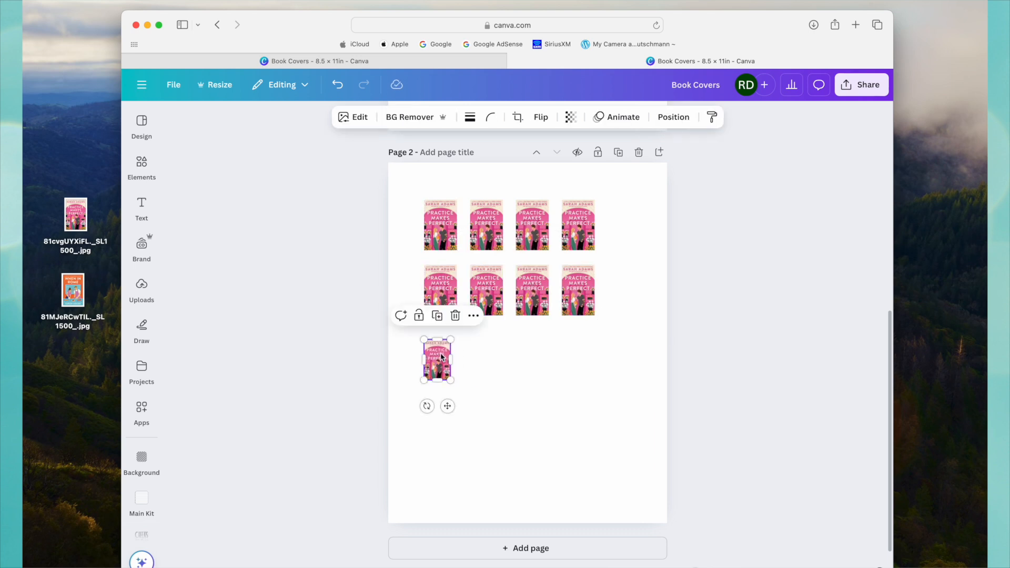
{"action": "left_click", "coordinate": [437, 318]}
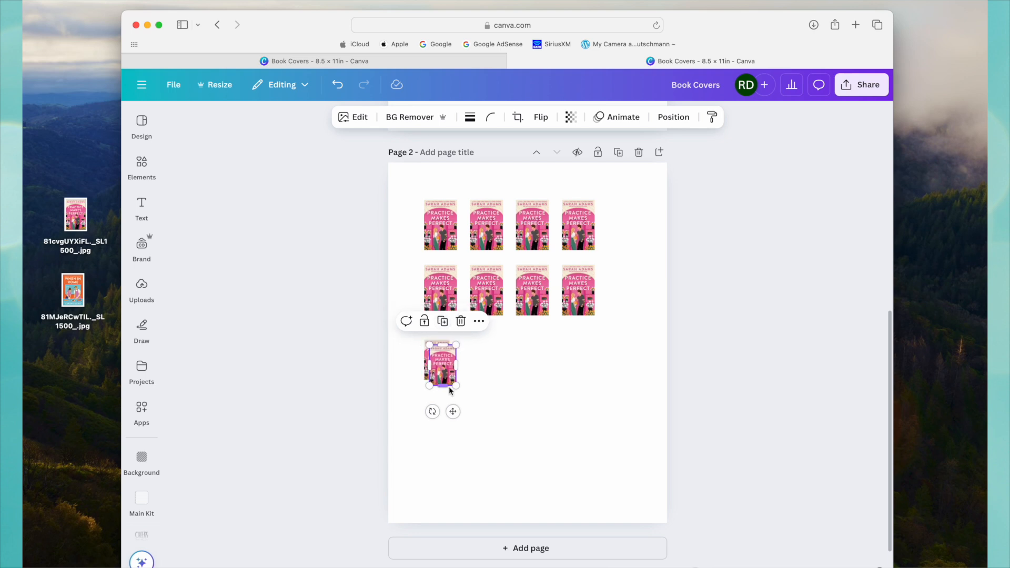
{"action": "left_click", "coordinate": [442, 321]}
{"action": "left_click", "coordinate": [447, 326]}
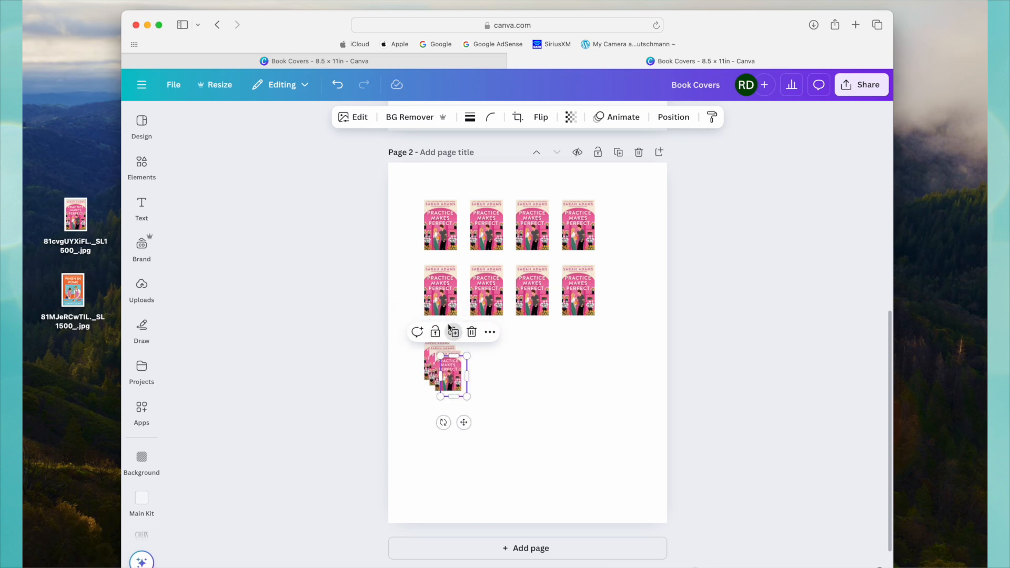
{"action": "left_click_drag", "start_coordinate": [455, 379], "coordinate": [525, 365]}
{"action": "left_click", "coordinate": [628, 379]}
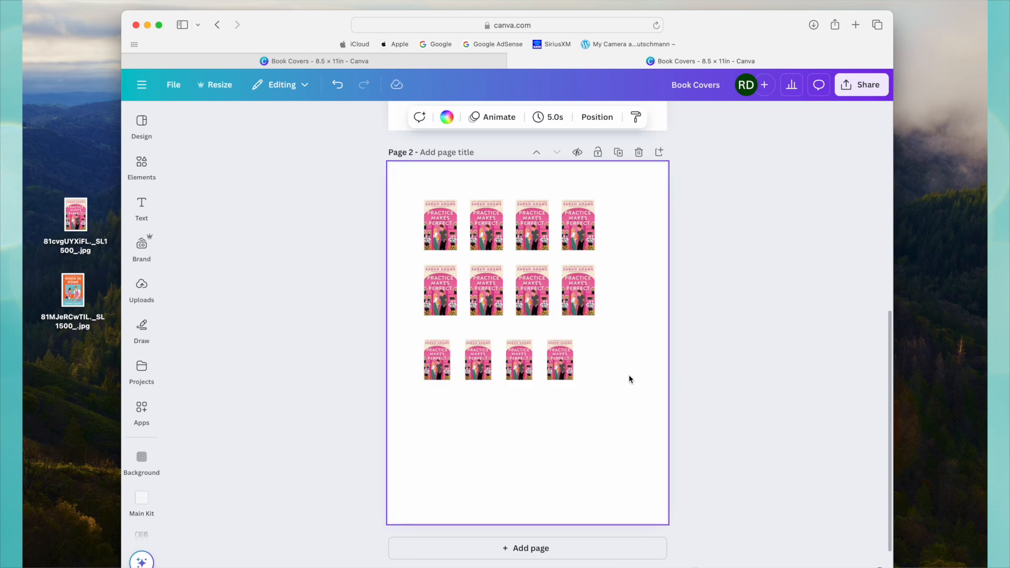
Duplicate the smallest cover from page 1 and place the copy at the right end of page 2's third row.
{"action": "scroll", "coordinate": [630, 327], "scroll_direction": "up", "scroll_amount": 5}
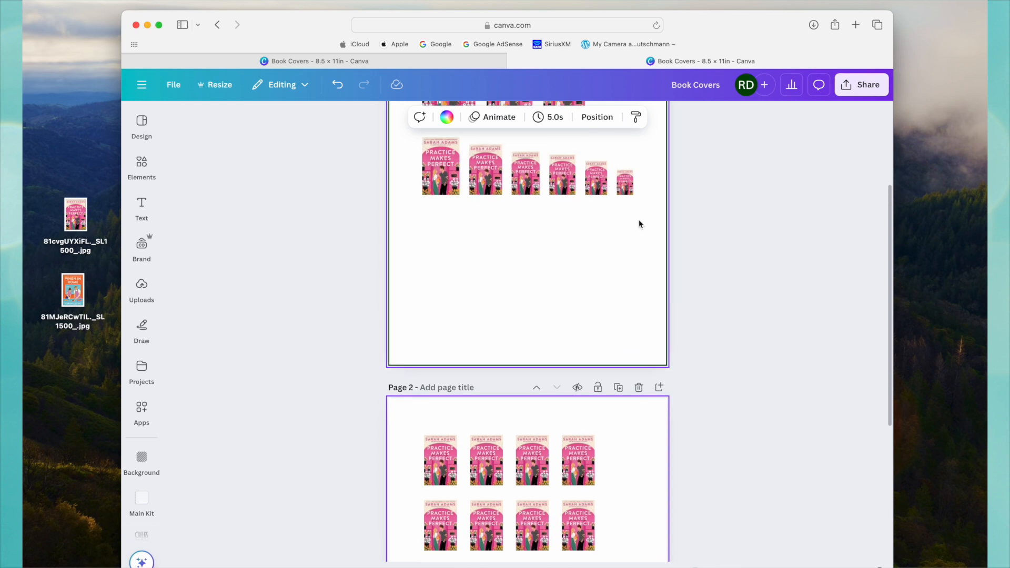
{"action": "left_click", "coordinate": [625, 190]}
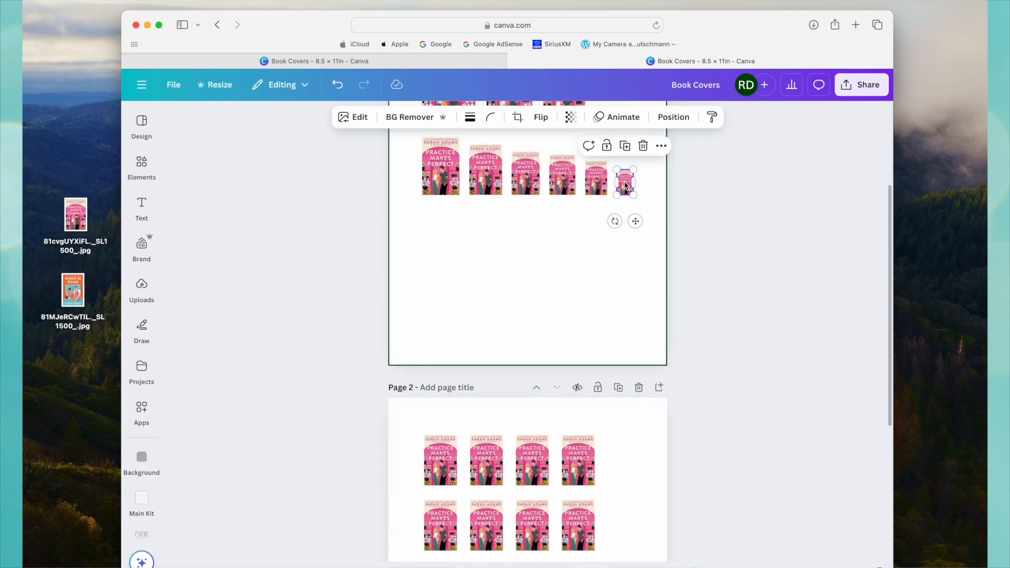
{"action": "left_click", "coordinate": [624, 147]}
{"action": "left_click_drag", "start_coordinate": [633, 188], "coordinate": [622, 476]}
{"action": "scroll", "coordinate": [622, 478], "scroll_direction": "down", "scroll_amount": 5}
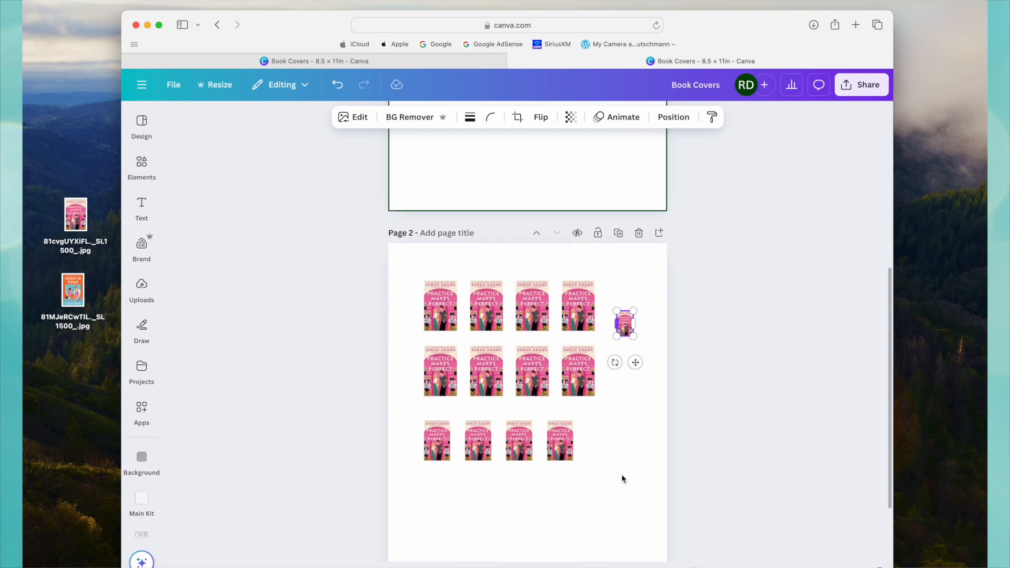
{"action": "scroll", "coordinate": [621, 476], "scroll_direction": "down", "scroll_amount": 2}
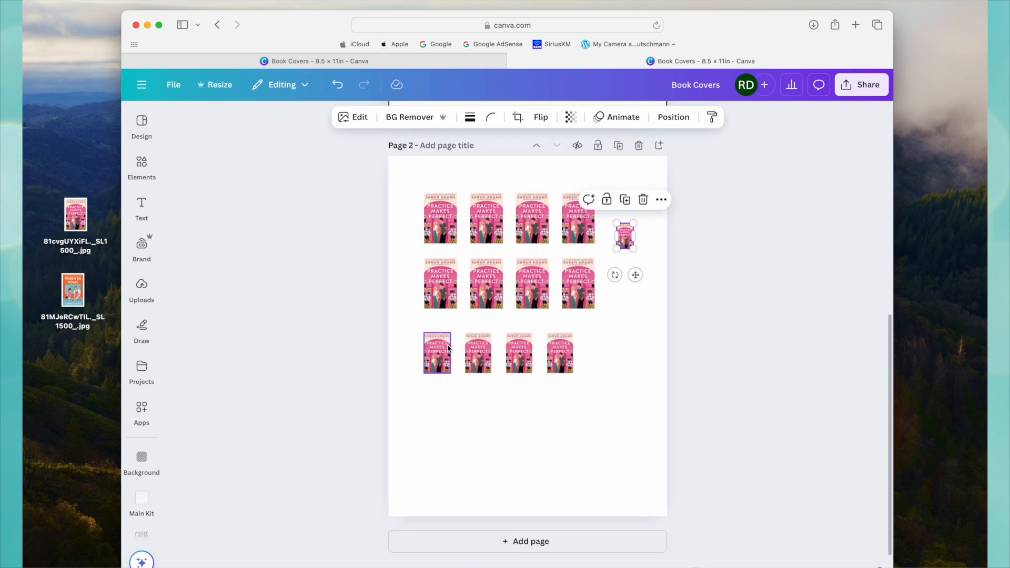
{"action": "left_click_drag", "start_coordinate": [626, 239], "coordinate": [603, 360]}
{"action": "left_click", "coordinate": [629, 360]}
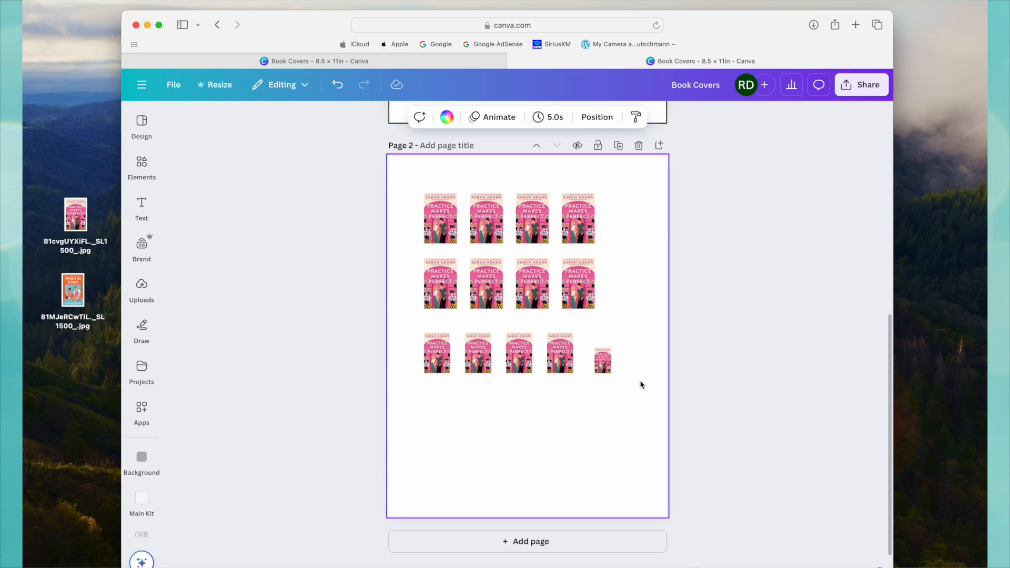
Add the uploaded Iron Flame cover to page 2 and shrink it to fit in the empty space below the third row.
{"action": "scroll", "coordinate": [638, 384], "scroll_direction": "up", "scroll_amount": 2}
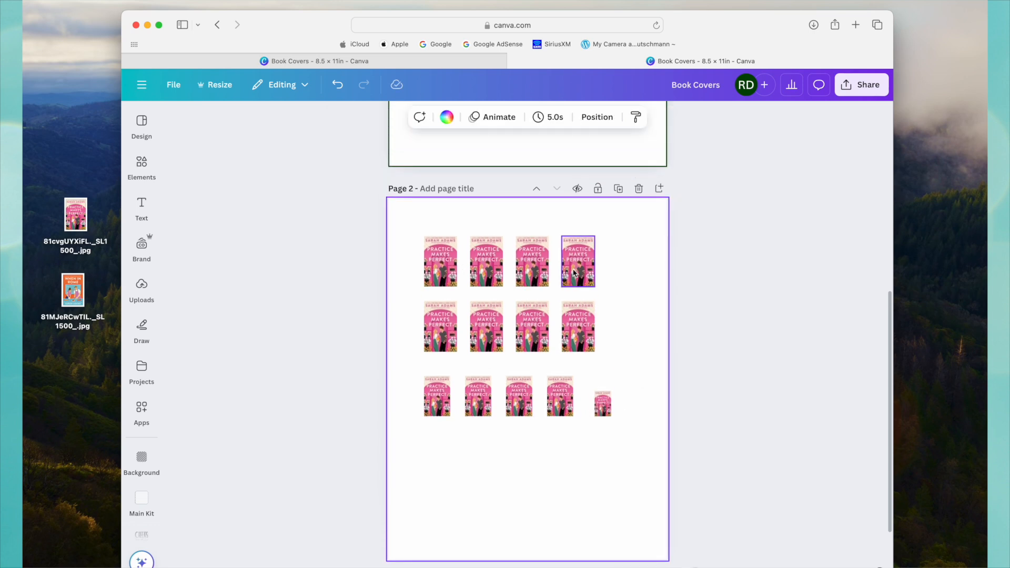
{"action": "scroll", "coordinate": [532, 263], "scroll_direction": "down", "scroll_amount": 2}
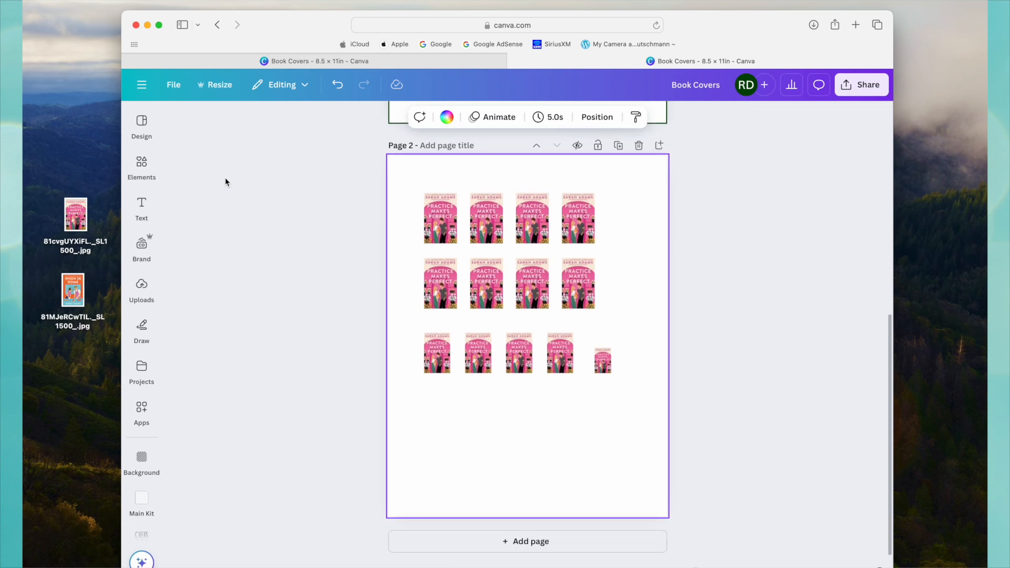
{"action": "left_click", "coordinate": [143, 291]}
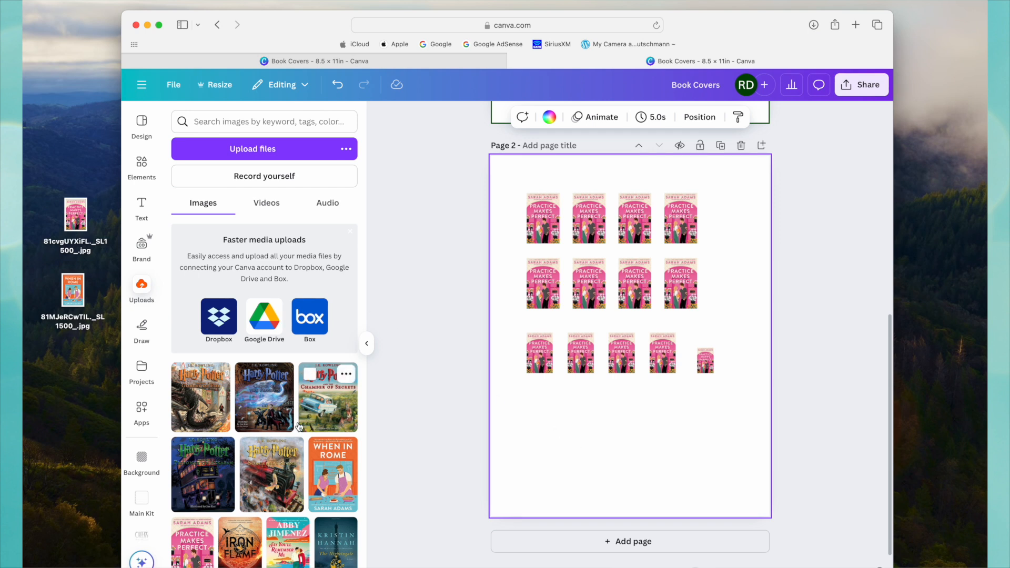
{"action": "scroll", "coordinate": [255, 446], "scroll_direction": "down", "scroll_amount": 2}
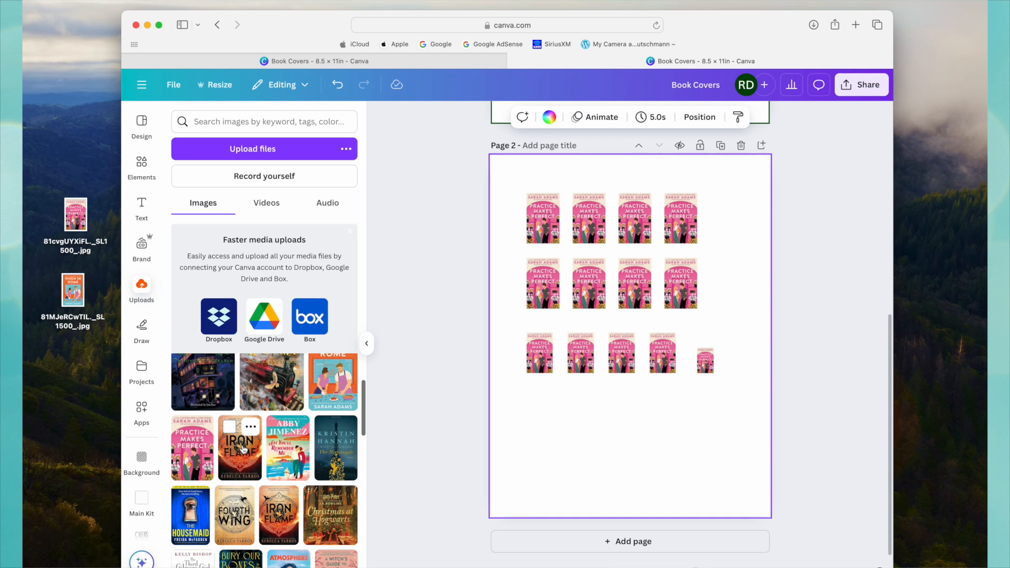
{"action": "scroll", "coordinate": [241, 455], "scroll_direction": "down", "scroll_amount": 1}
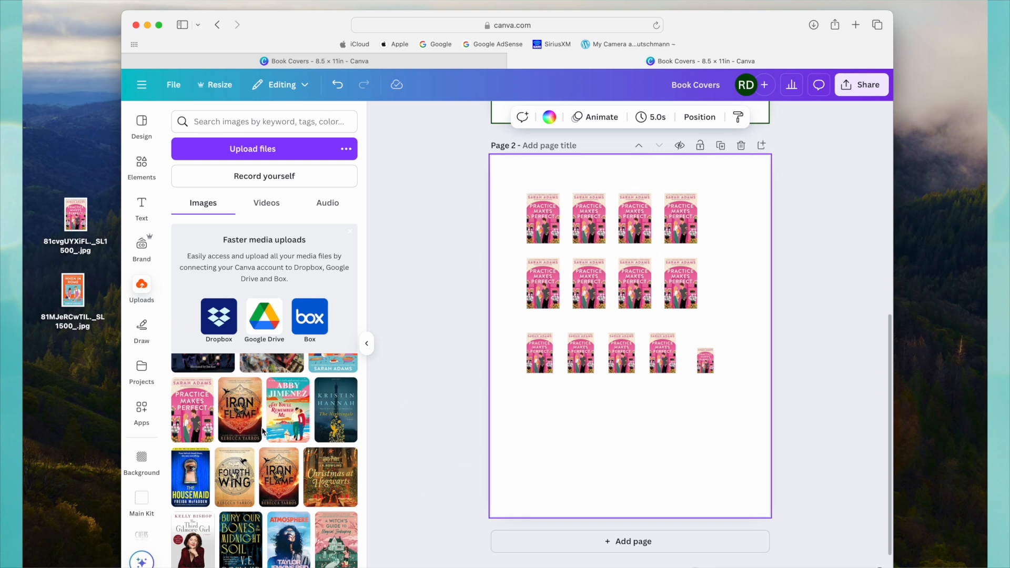
{"action": "mouse_move", "coordinate": [248, 427]}
{"action": "scroll", "coordinate": [248, 427], "scroll_direction": "up", "scroll_amount": 1}
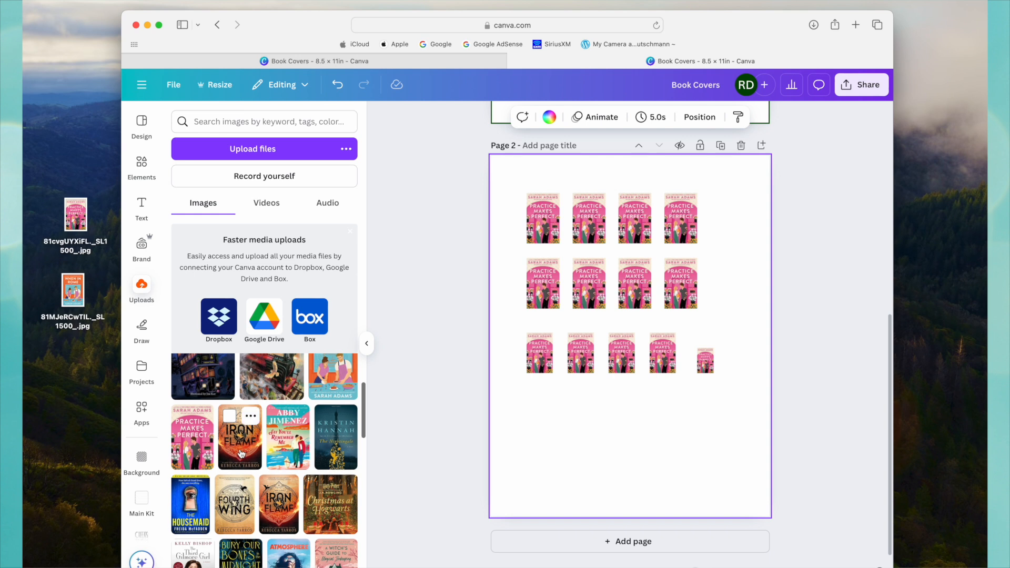
{"action": "left_click", "coordinate": [240, 453]}
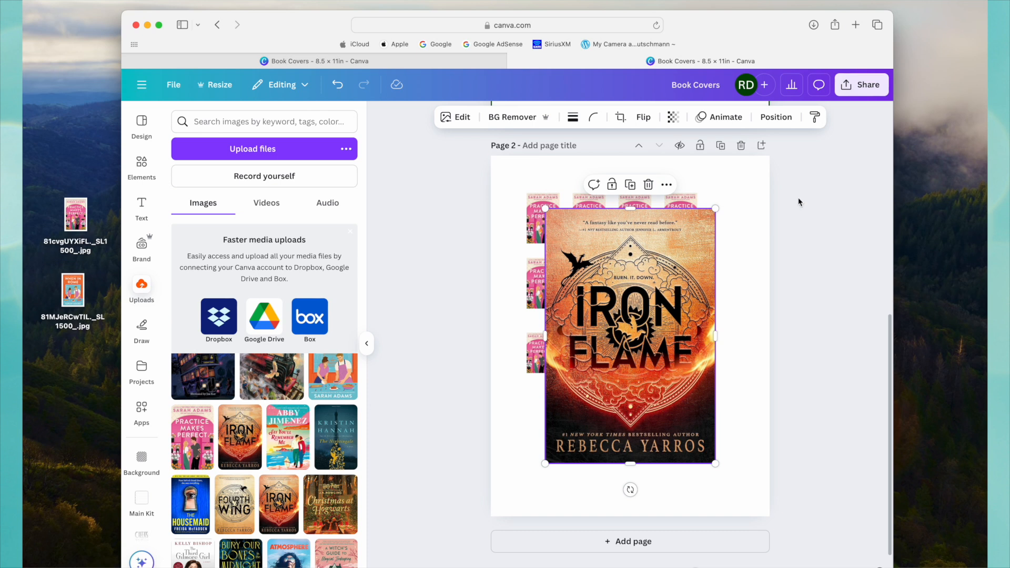
{"action": "left_click_drag", "start_coordinate": [715, 209], "coordinate": [589, 405]}
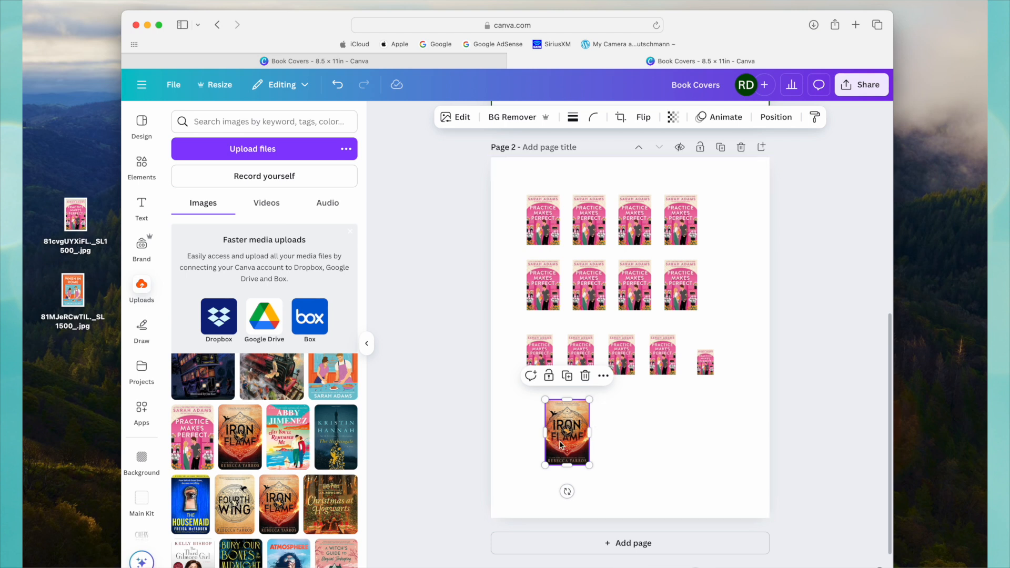
Delete the loose Iron Flame cover and replace the second cover in page 2's top row with the uploaded Iron Flame image.
{"action": "left_click", "coordinate": [585, 376]}
{"action": "mouse_move", "coordinate": [250, 423]}
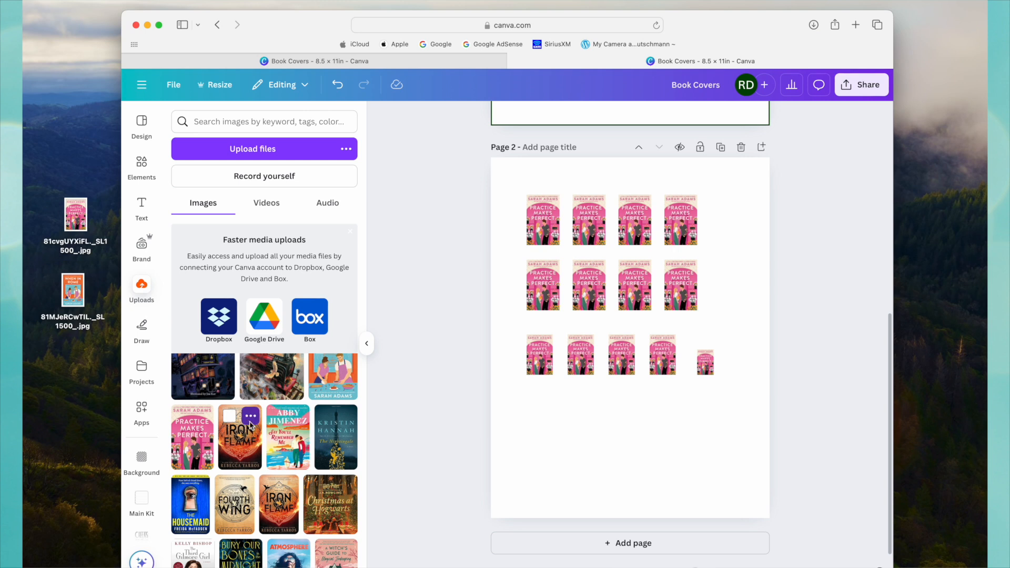
{"action": "left_click_drag", "start_coordinate": [247, 429], "coordinate": [590, 221]}
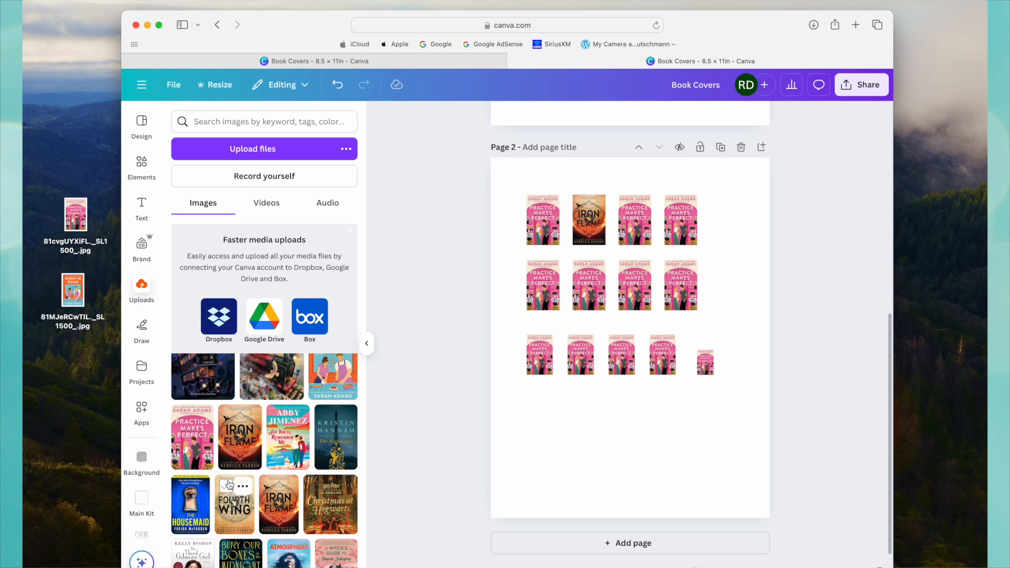
Replace the top row's first cover with When in Rome and its third with Harry Potter and the Chamber of Secrets.
{"action": "scroll", "coordinate": [229, 484], "scroll_direction": "up", "scroll_amount": 4}
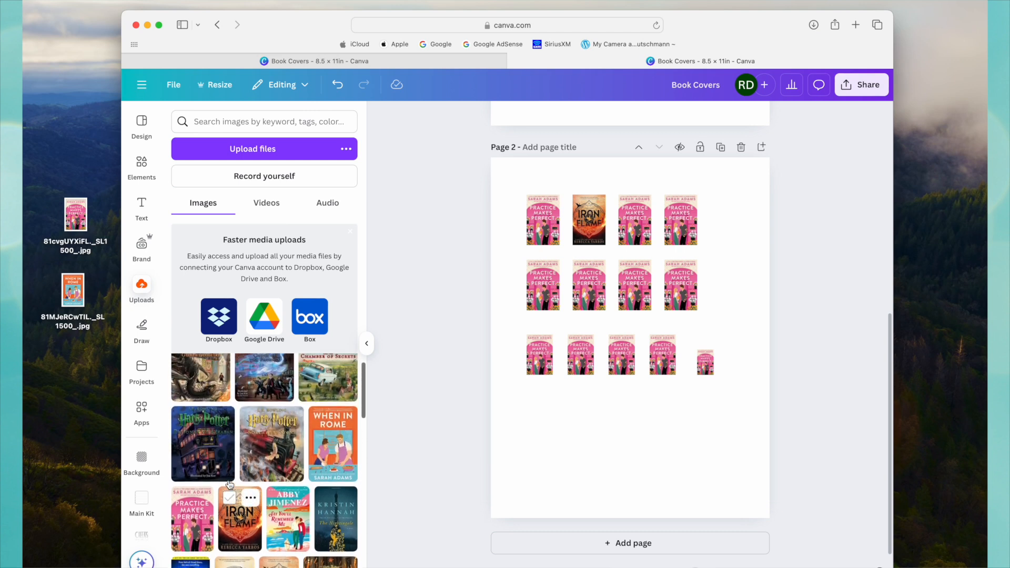
{"action": "scroll", "coordinate": [229, 484], "scroll_direction": "down", "scroll_amount": 1}
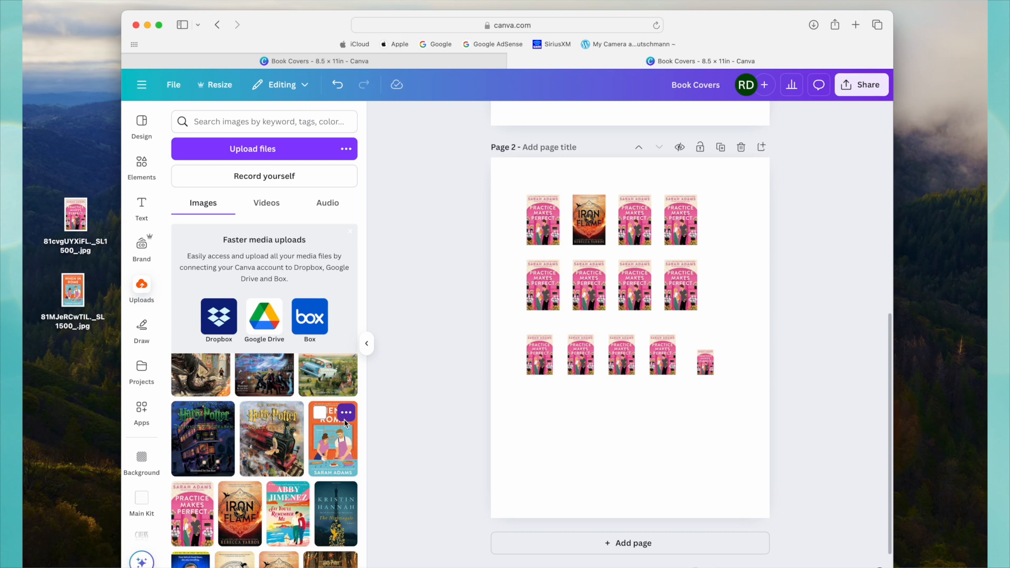
{"action": "left_click_drag", "start_coordinate": [345, 423], "coordinate": [549, 231]}
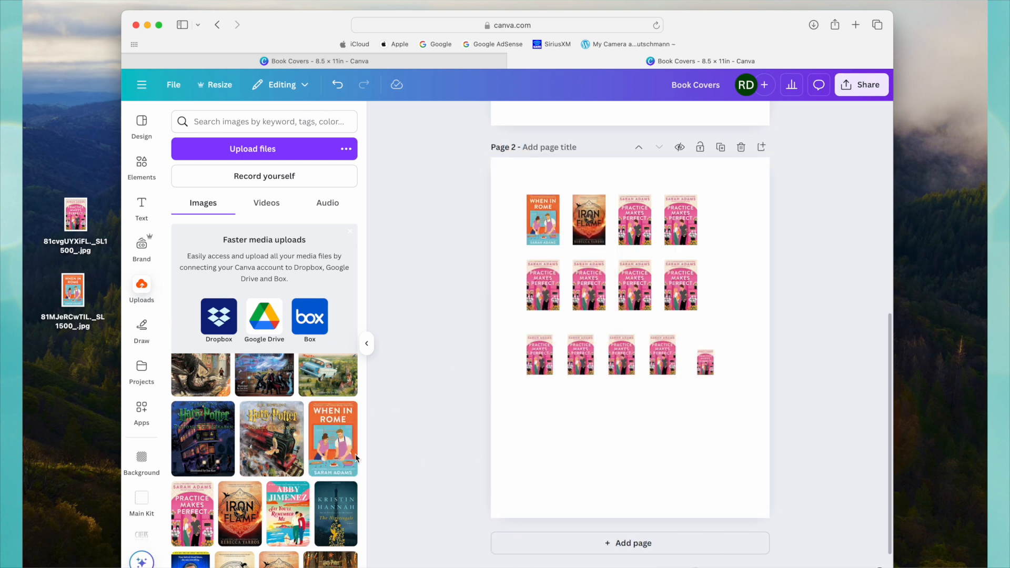
{"action": "scroll", "coordinate": [277, 482], "scroll_direction": "up", "scroll_amount": 1}
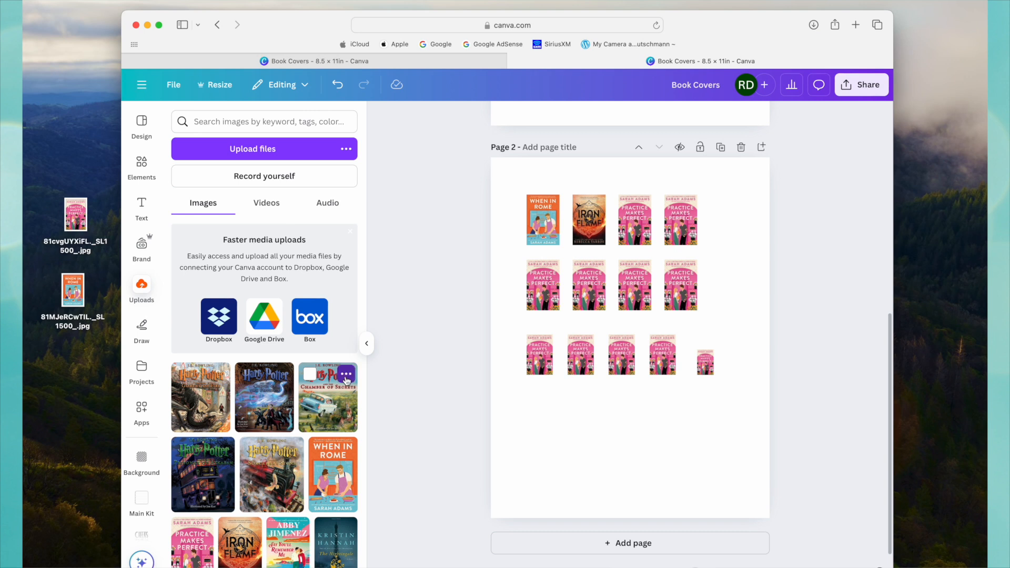
{"action": "left_click_drag", "start_coordinate": [345, 385], "coordinate": [627, 225]}
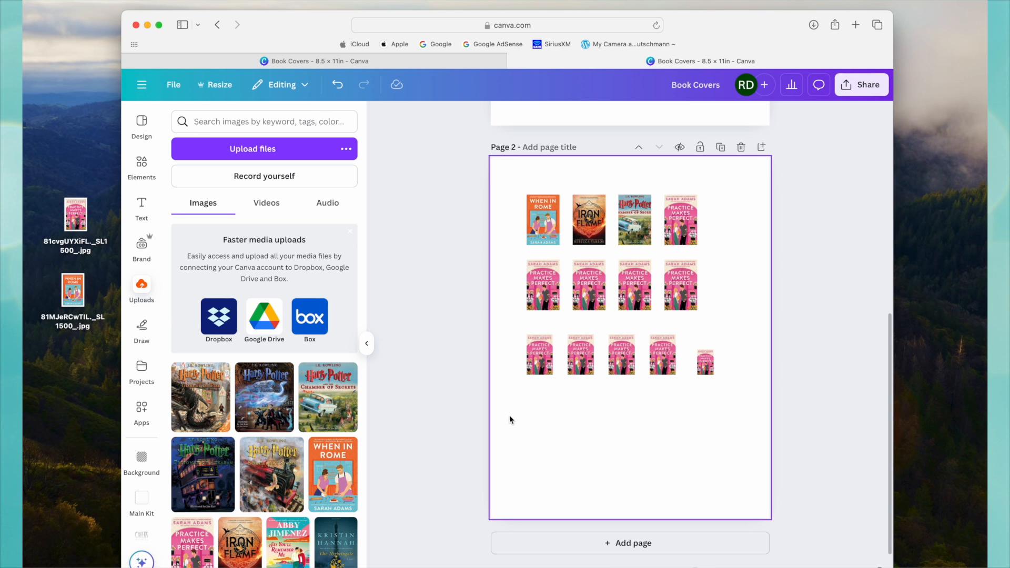
Add the Chamber of Secrets cover as a separate image, shrink it to the row's height, and place it fifth in the top row.
{"action": "left_click", "coordinate": [352, 423]}
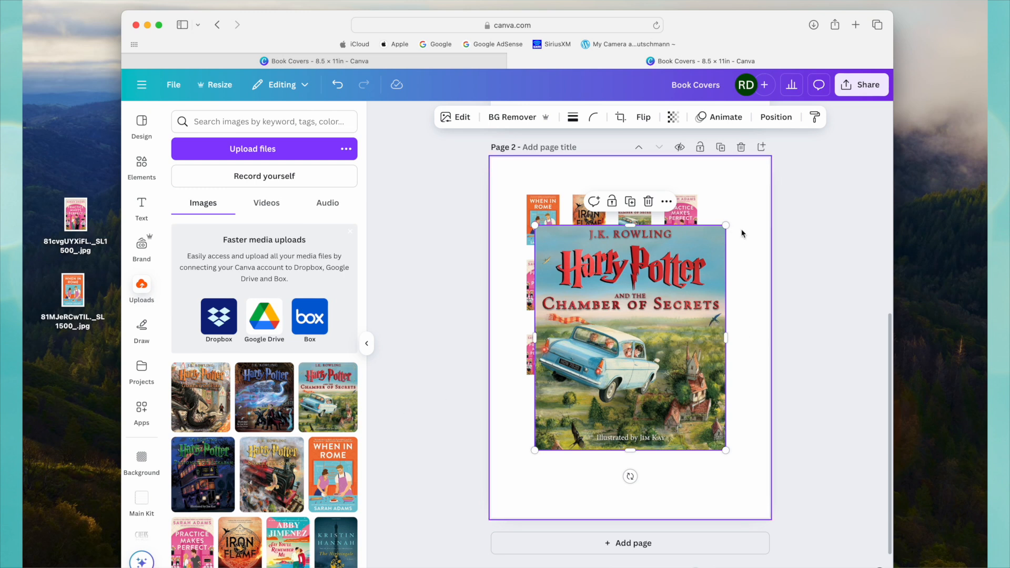
{"action": "mouse_move", "coordinate": [728, 228]}
{"action": "left_mouse_down"}
{"action": "mouse_move", "coordinate": [626, 368]}
{"action": "mouse_move", "coordinate": [571, 398]}
{"action": "mouse_move", "coordinate": [605, 413]}
{"action": "mouse_move", "coordinate": [721, 304]}
{"action": "mouse_move", "coordinate": [736, 231]}
{"action": "mouse_move", "coordinate": [725, 229]}
{"action": "left_mouse_up"}
{"action": "left_click", "coordinate": [644, 428]}
{"action": "left_click", "coordinate": [751, 293]}
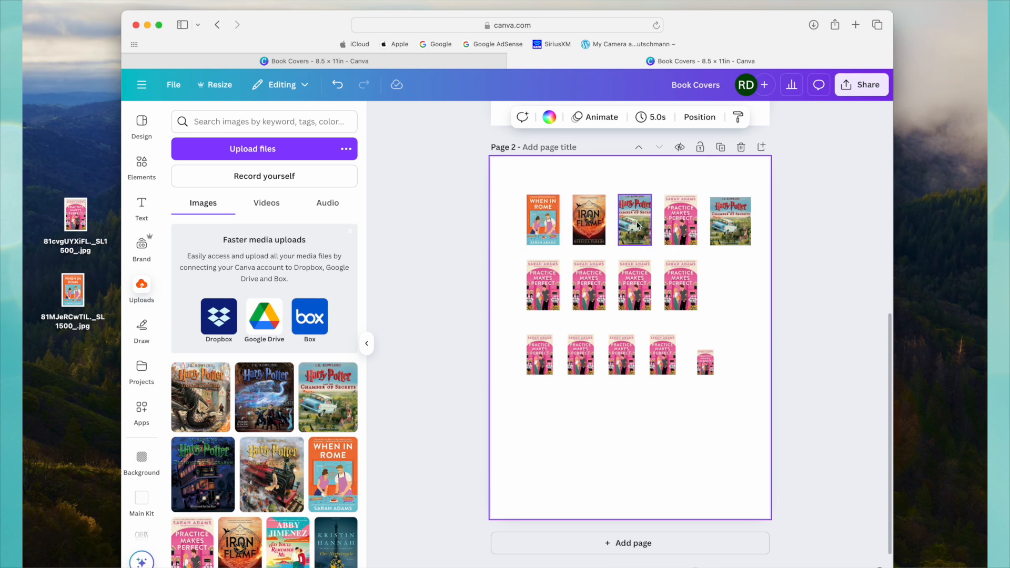
{"action": "left_click", "coordinate": [732, 227]}
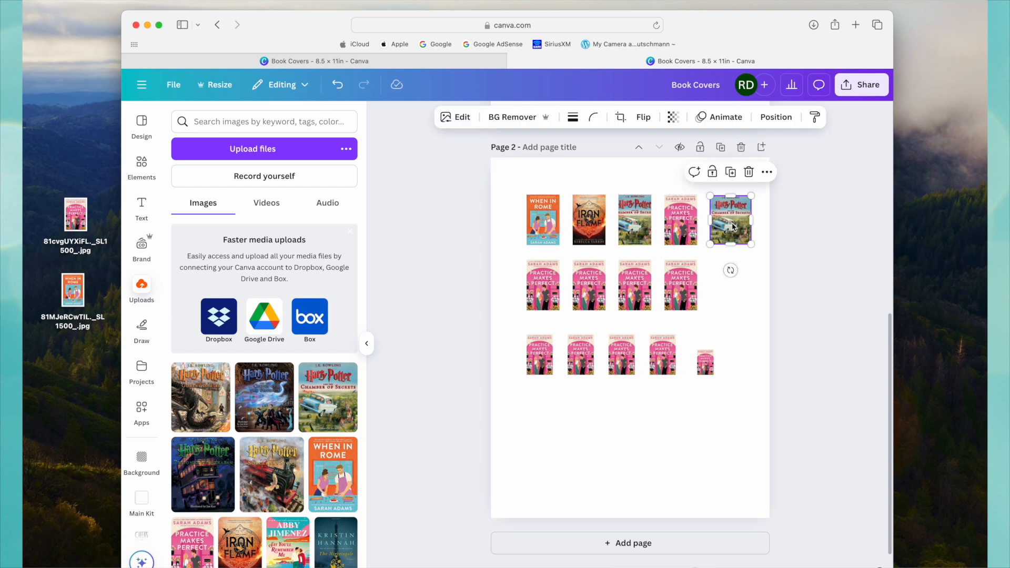
{"action": "left_click", "coordinate": [751, 269]}
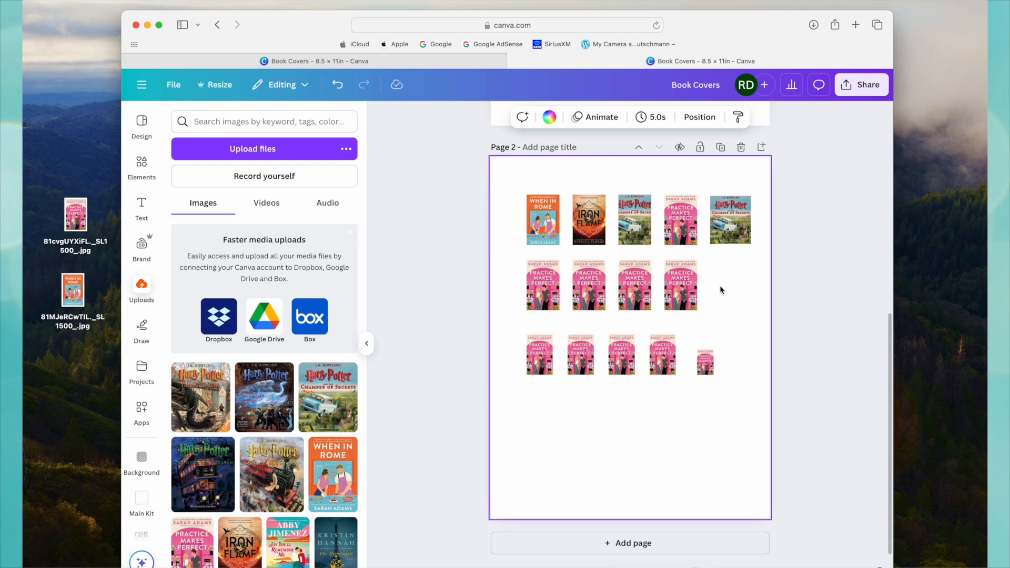
Delete the second row of pink covers and put an aligned duplicate of the five-cover top row in its place.
{"action": "left_click_drag", "start_coordinate": [714, 290], "coordinate": [531, 297]}
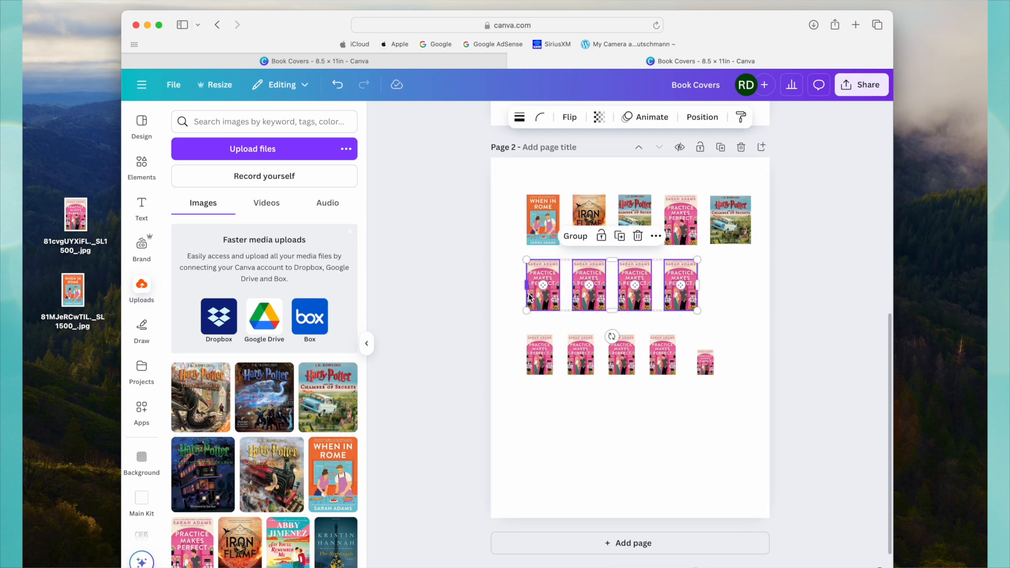
{"action": "left_click", "coordinate": [637, 235]}
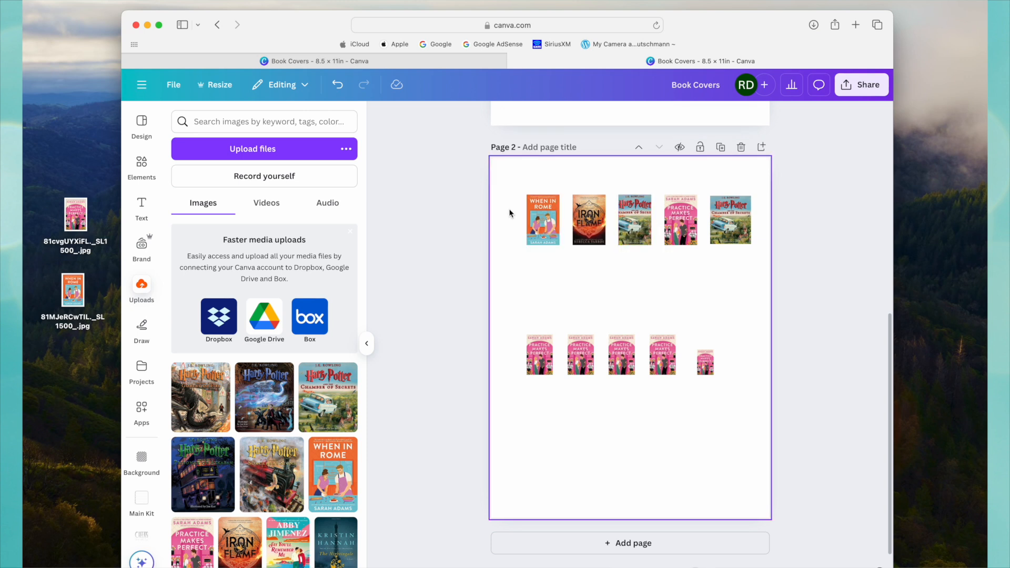
{"action": "left_click_drag", "start_coordinate": [510, 210], "coordinate": [746, 233]}
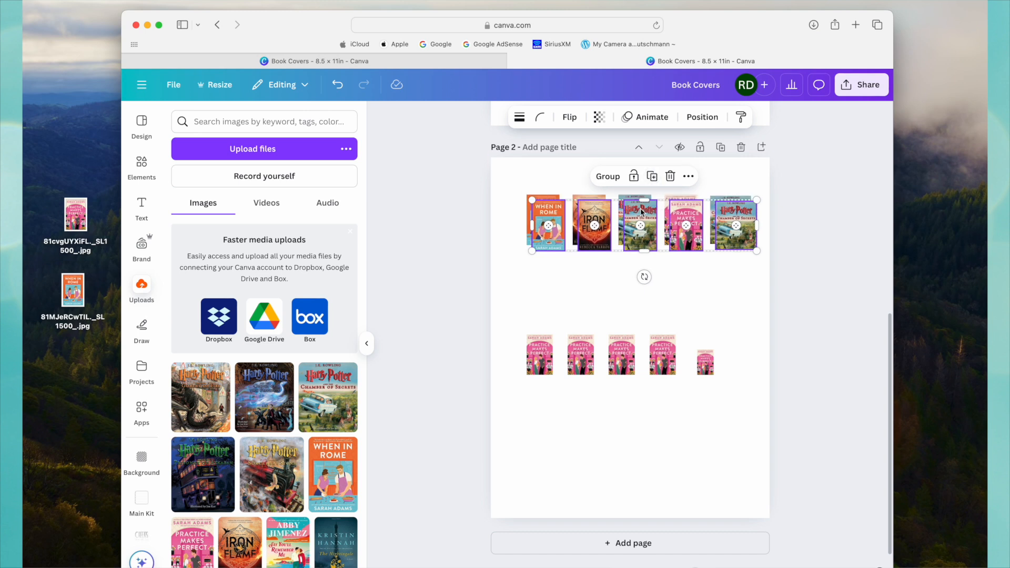
{"action": "left_click", "coordinate": [647, 172]}
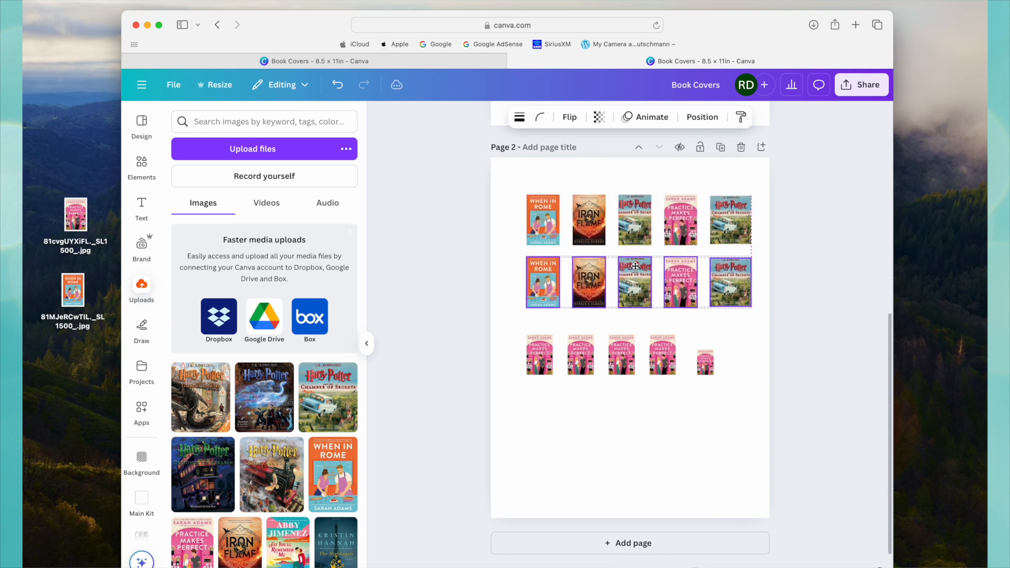
{"action": "left_click", "coordinate": [635, 266]}
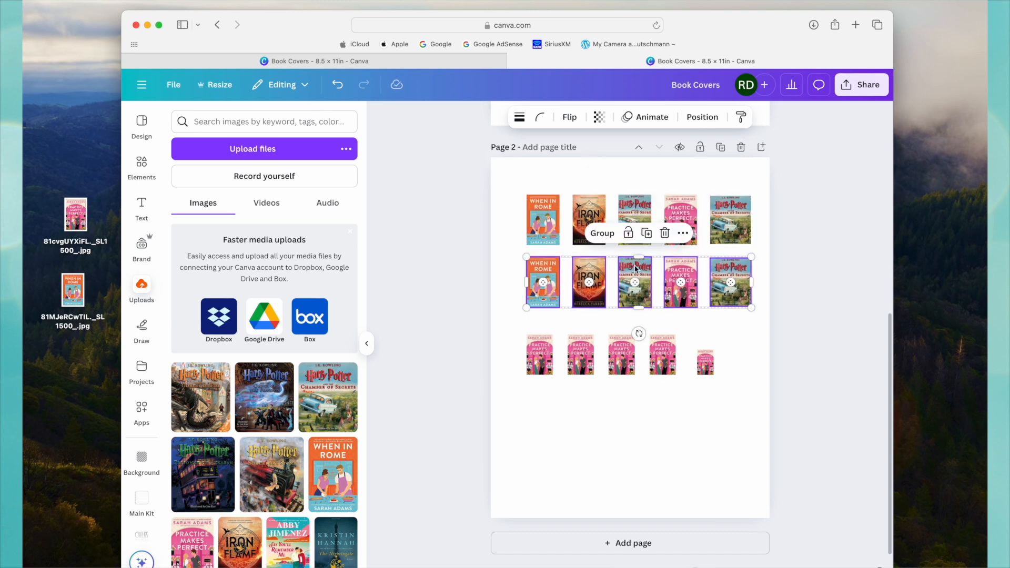
{"action": "left_click", "coordinate": [645, 446]}
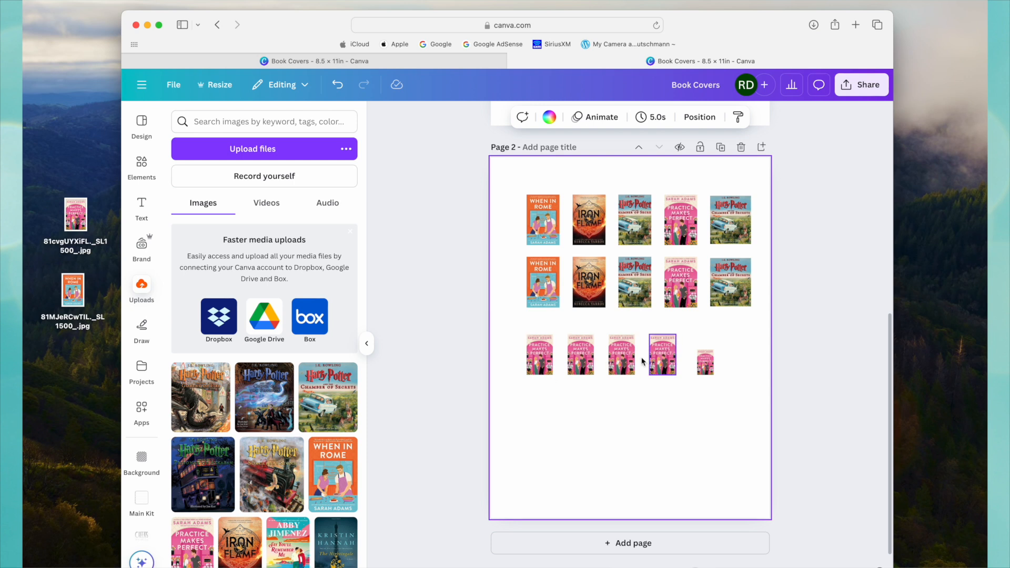
Replace the third row's first cover with When in Rome and its second cover with Iron Flame.
{"action": "scroll", "coordinate": [288, 370], "scroll_direction": "down", "scroll_amount": 3}
{"action": "scroll", "coordinate": [295, 408], "scroll_direction": "up", "scroll_amount": 2}
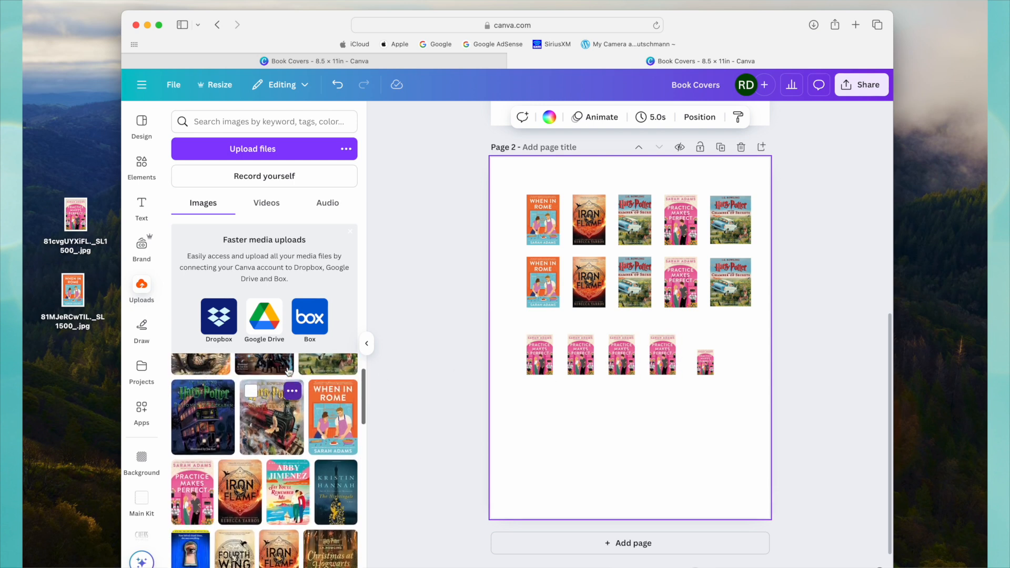
{"action": "mouse_move", "coordinate": [336, 444]}
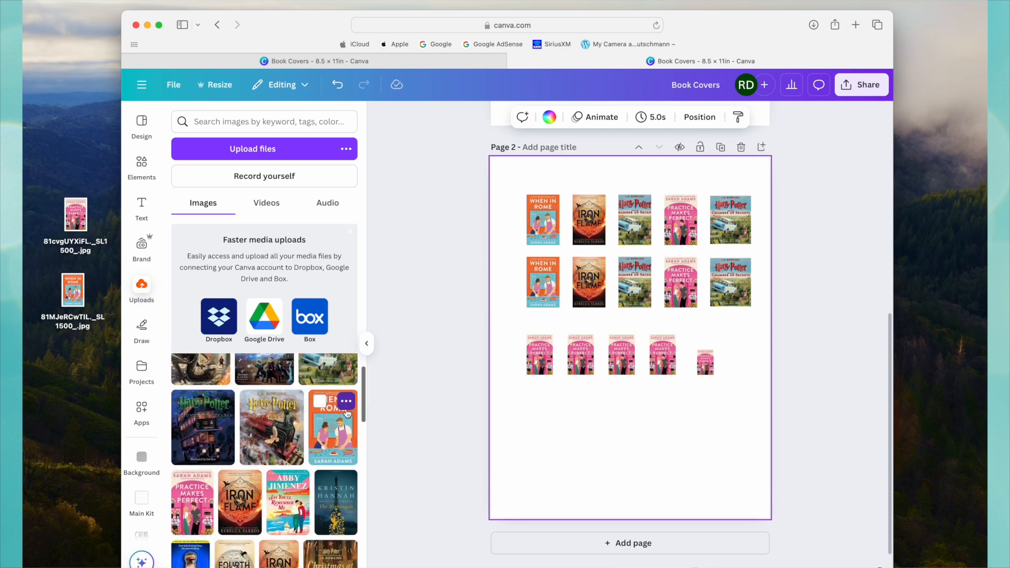
{"action": "left_click_drag", "start_coordinate": [346, 411], "coordinate": [543, 366]}
{"action": "mouse_move", "coordinate": [253, 490]}
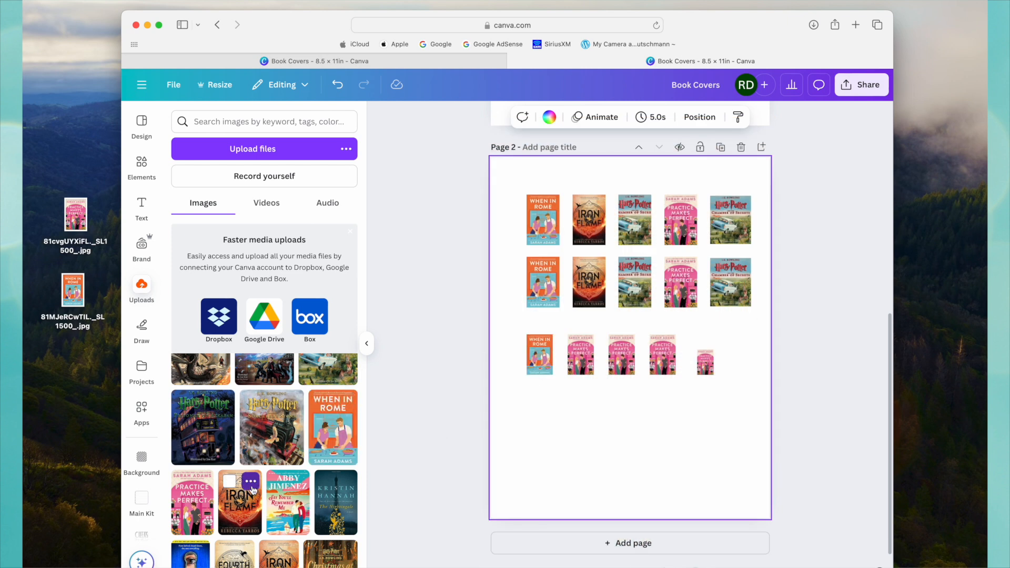
{"action": "left_click_drag", "start_coordinate": [436, 455], "coordinate": [580, 356]}
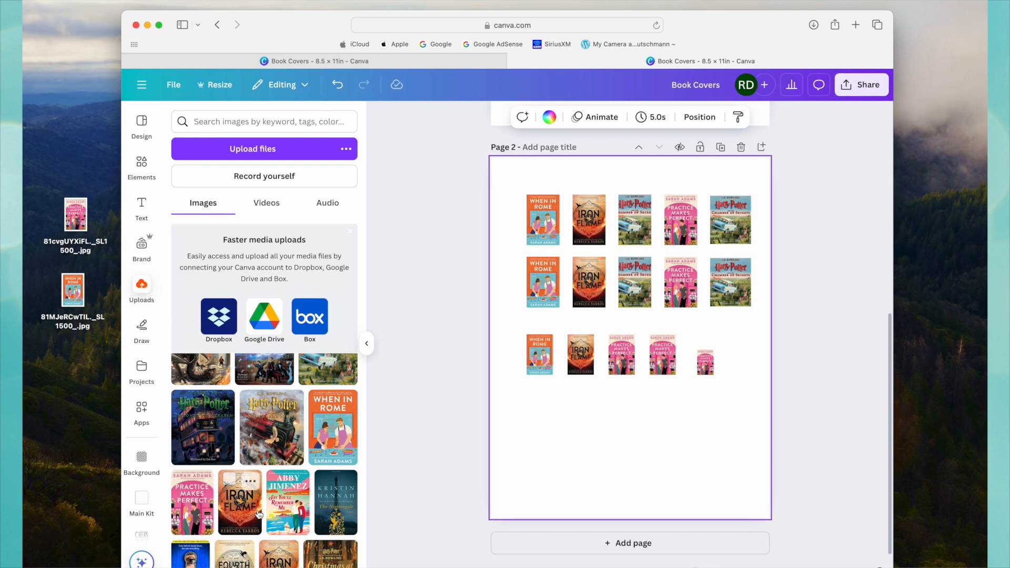
Replace the third row's third cover with Chamber of Secrets and the smallest cover at the row's end with When in Rome.
{"action": "scroll", "coordinate": [256, 487], "scroll_direction": "down", "scroll_amount": 2}
{"action": "scroll", "coordinate": [256, 487], "scroll_direction": "up", "scroll_amount": 4}
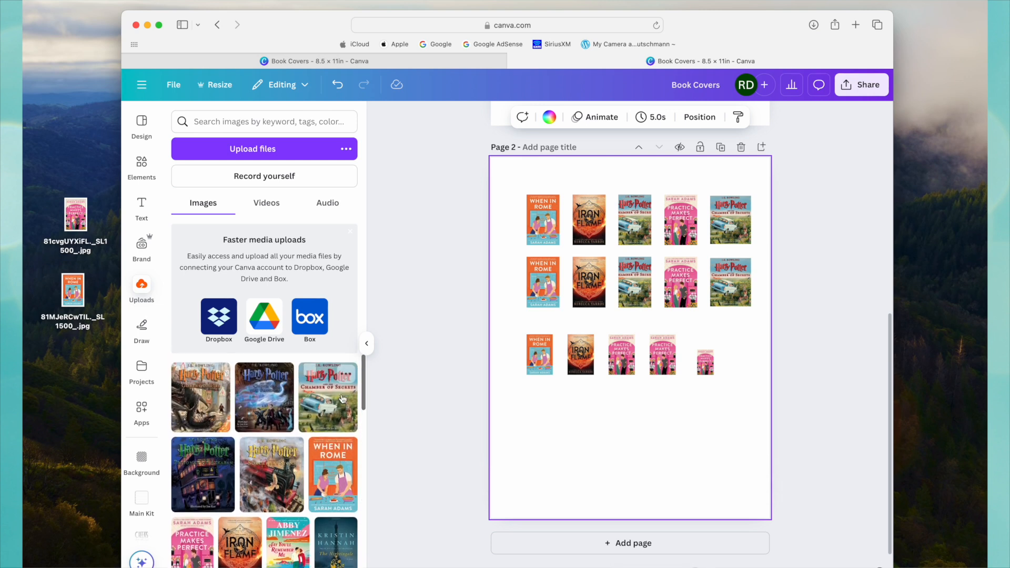
{"action": "left_click_drag", "start_coordinate": [342, 382], "coordinate": [632, 360]}
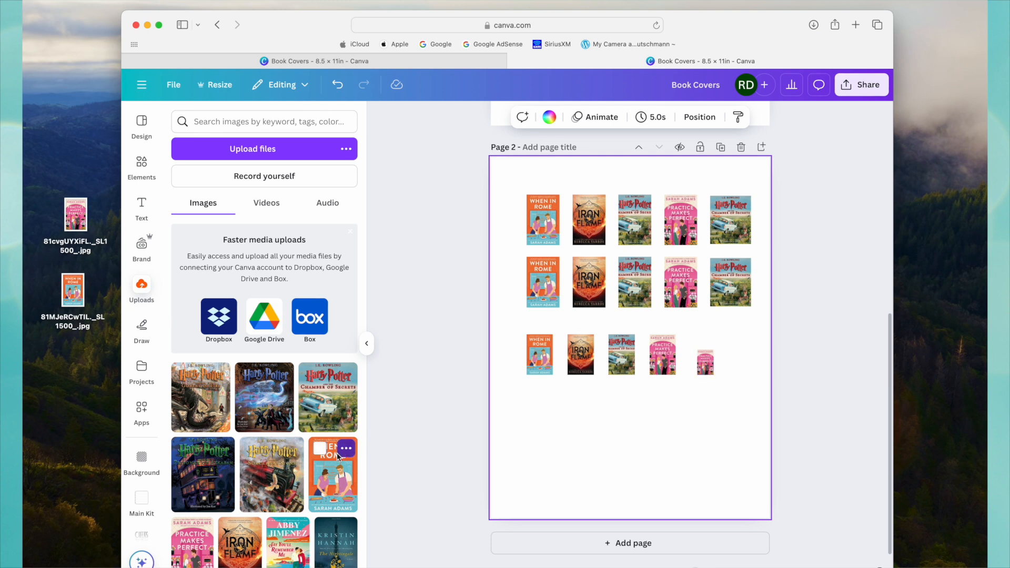
{"action": "left_click_drag", "start_coordinate": [351, 456], "coordinate": [705, 362]}
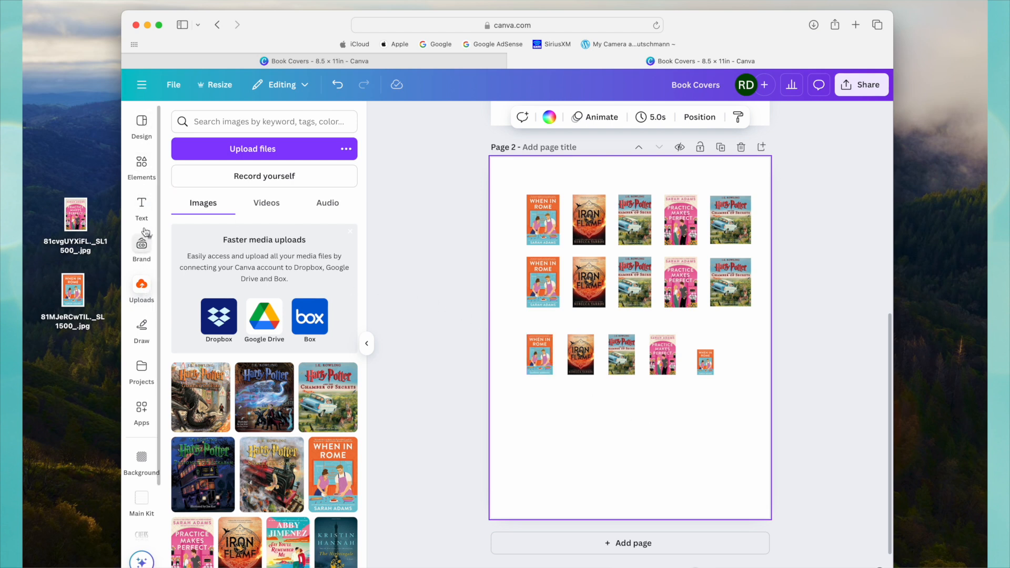
Add a square picture frame from the Frames elements to page 2 and move it toward the lower part of the page.
{"action": "left_click", "coordinate": [141, 167]}
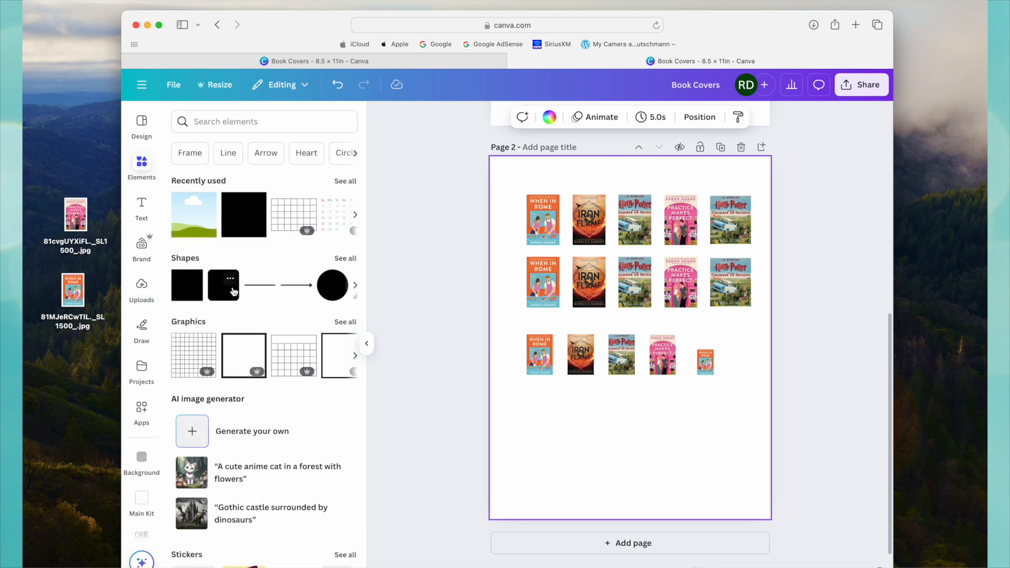
{"action": "scroll", "coordinate": [234, 292], "scroll_direction": "down", "scroll_amount": 10}
{"action": "scroll", "coordinate": [233, 291], "scroll_direction": "down", "scroll_amount": 10}
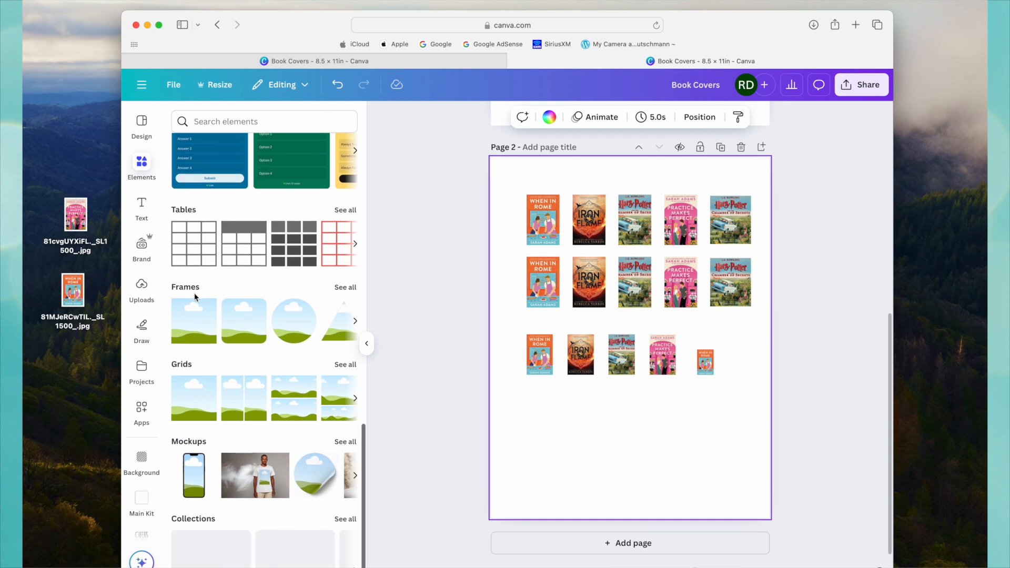
{"action": "left_click", "coordinate": [195, 330]}
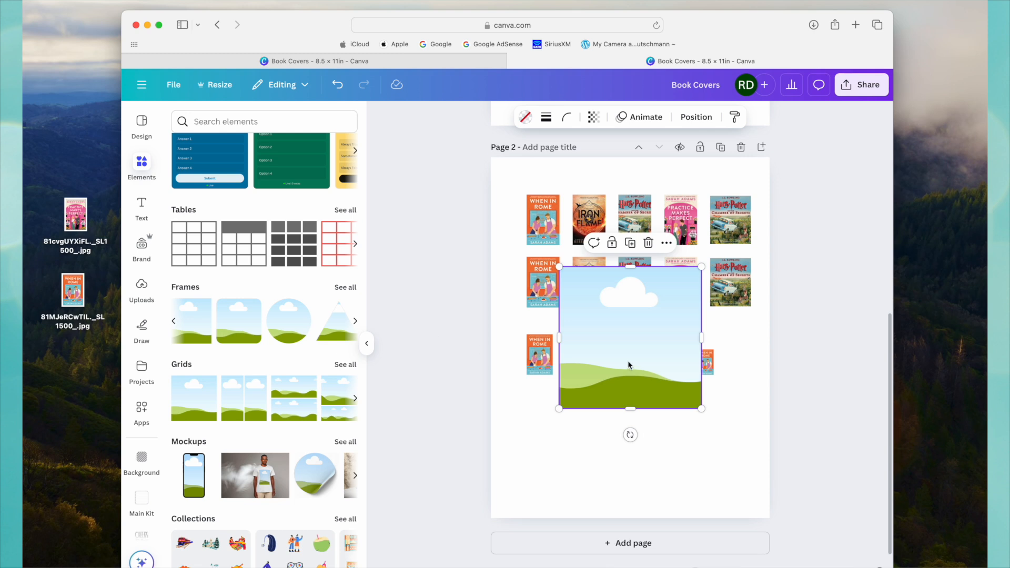
{"action": "left_click_drag", "start_coordinate": [660, 339], "coordinate": [649, 415]}
Check the size of the top-row When in Rome cover, resize the frame to about 1 × 1.5 in, and left-align it below the third row.
{"action": "left_click", "coordinate": [557, 213]}
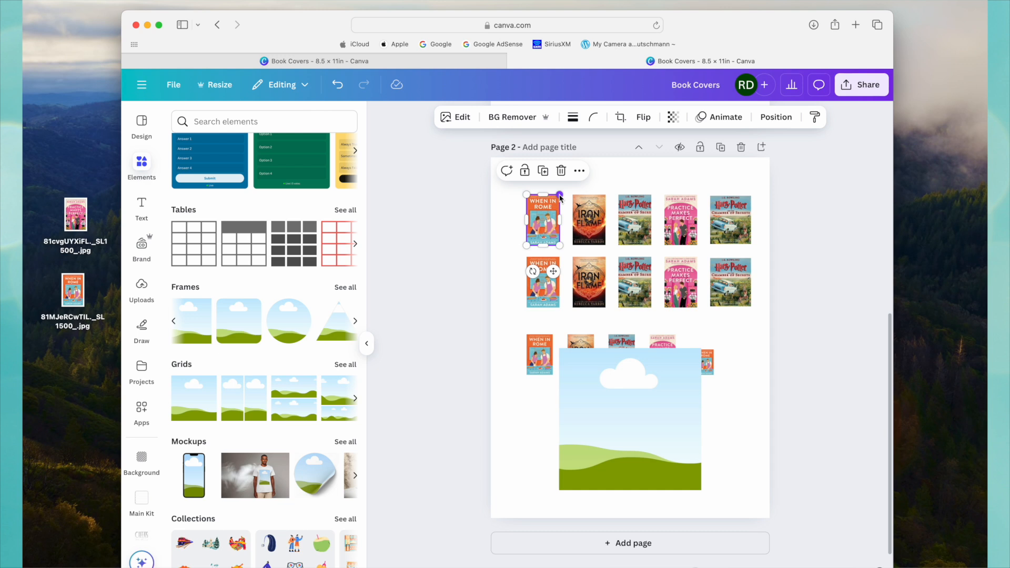
{"action": "left_click_drag", "start_coordinate": [563, 197], "coordinate": [560, 198]}
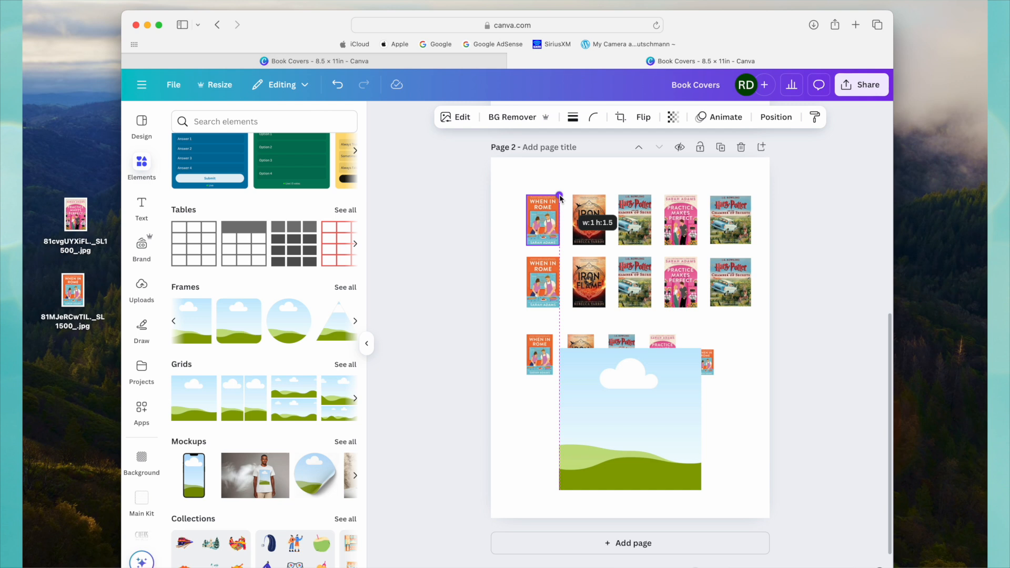
{"action": "left_click_drag", "start_coordinate": [560, 197], "coordinate": [560, 198]}
{"action": "left_click", "coordinate": [658, 410]}
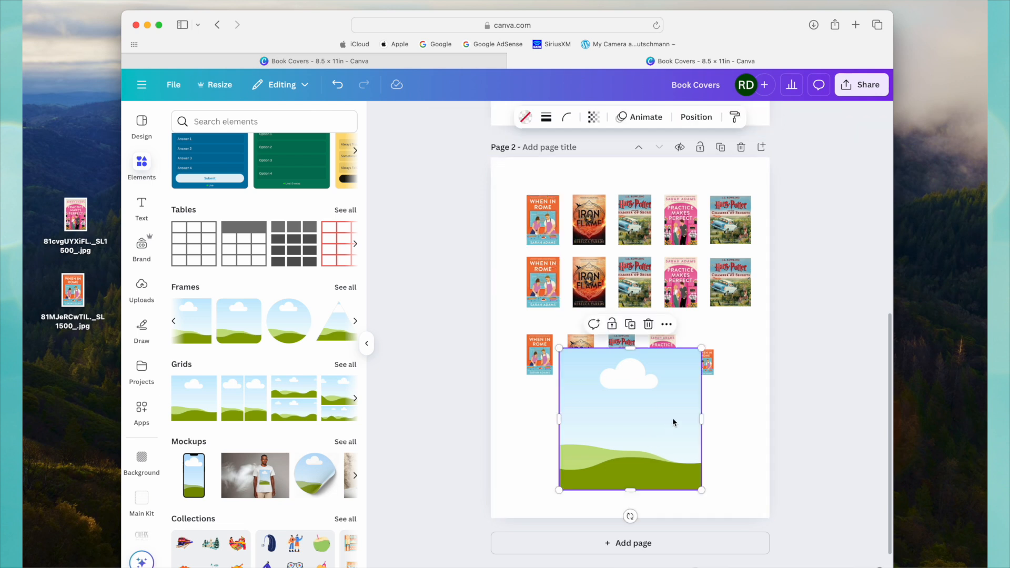
{"action": "left_click_drag", "start_coordinate": [702, 423], "coordinate": [593, 434]}
{"action": "left_click_drag", "start_coordinate": [576, 348], "coordinate": [544, 423]}
{"action": "left_click", "coordinate": [729, 440]}
{"action": "left_click", "coordinate": [617, 433]}
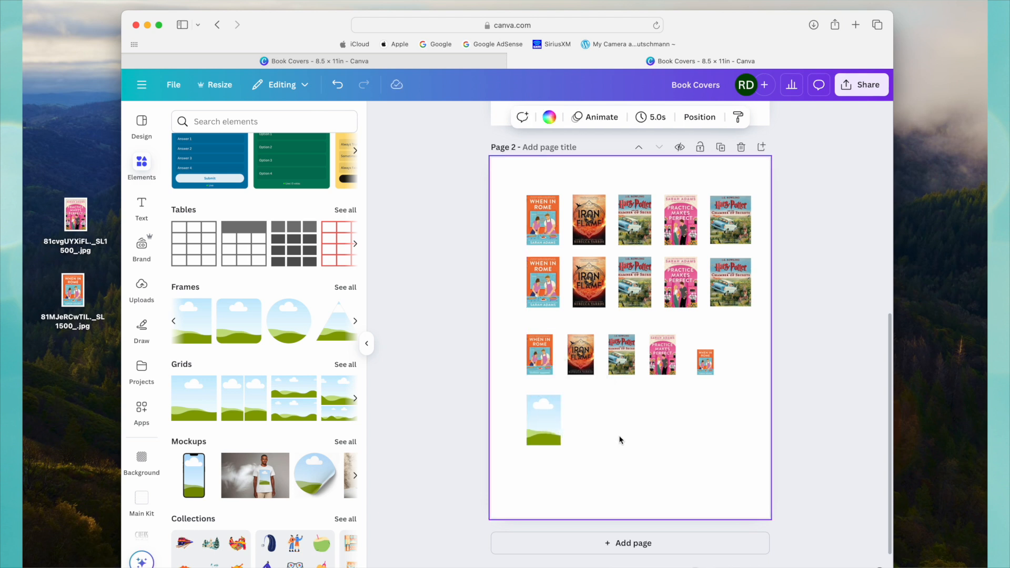
Duplicate the frame three times into an evenly spaced fourth row of four frames, and bring up the uploaded images.
{"action": "left_click", "coordinate": [547, 427]}
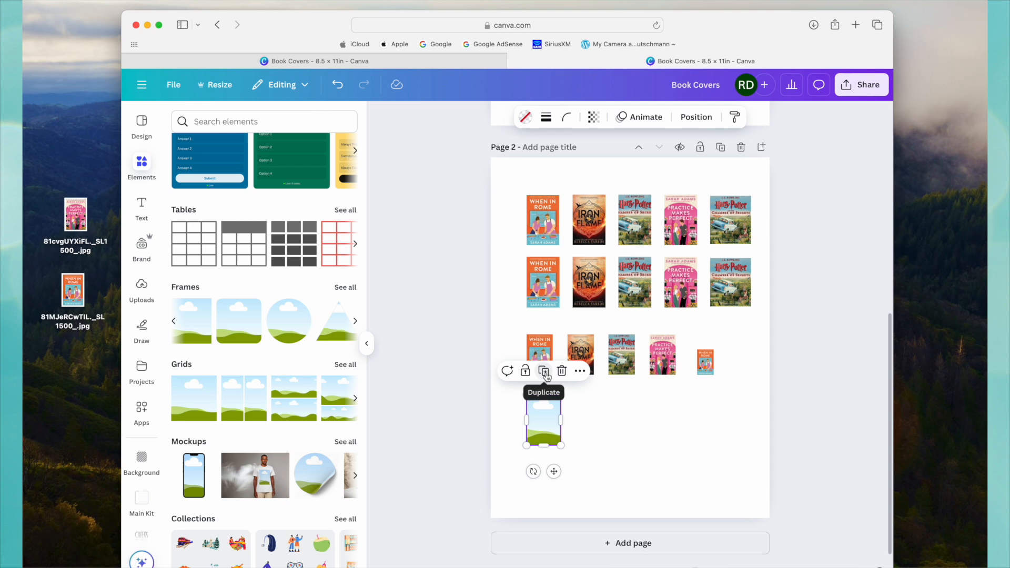
{"action": "left_click", "coordinate": [543, 371]}
{"action": "left_click_drag", "start_coordinate": [547, 421], "coordinate": [588, 426]}
{"action": "left_click", "coordinate": [590, 370]}
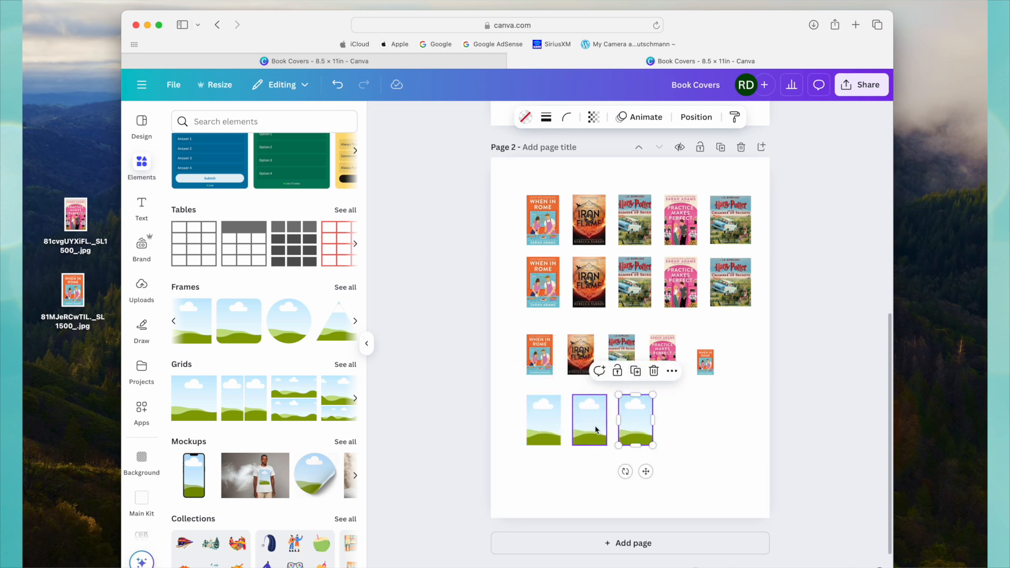
{"action": "left_click", "coordinate": [635, 371]}
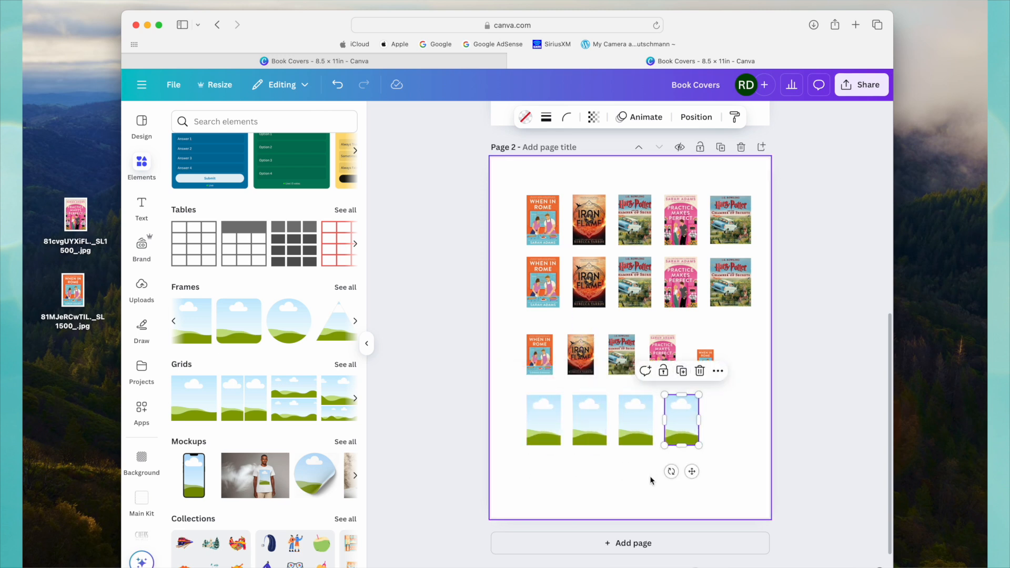
{"action": "left_click", "coordinate": [142, 291]}
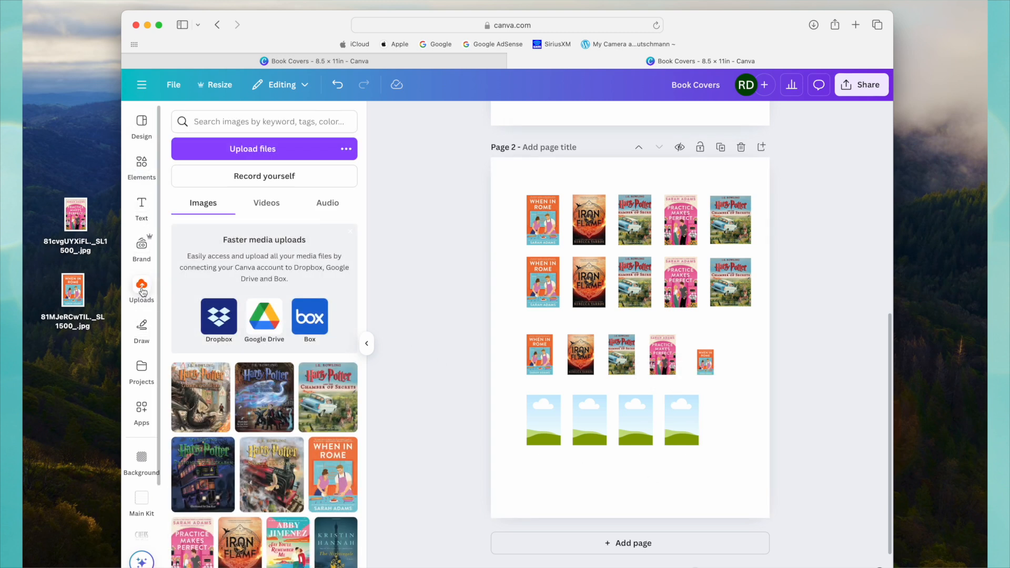
Fill the fourth row's four frames in order with the When in Rome, Iron Flame, Kristin Hannah and Abby Jimenez covers.
{"action": "left_click_drag", "start_coordinate": [333, 474], "coordinate": [543, 420]}
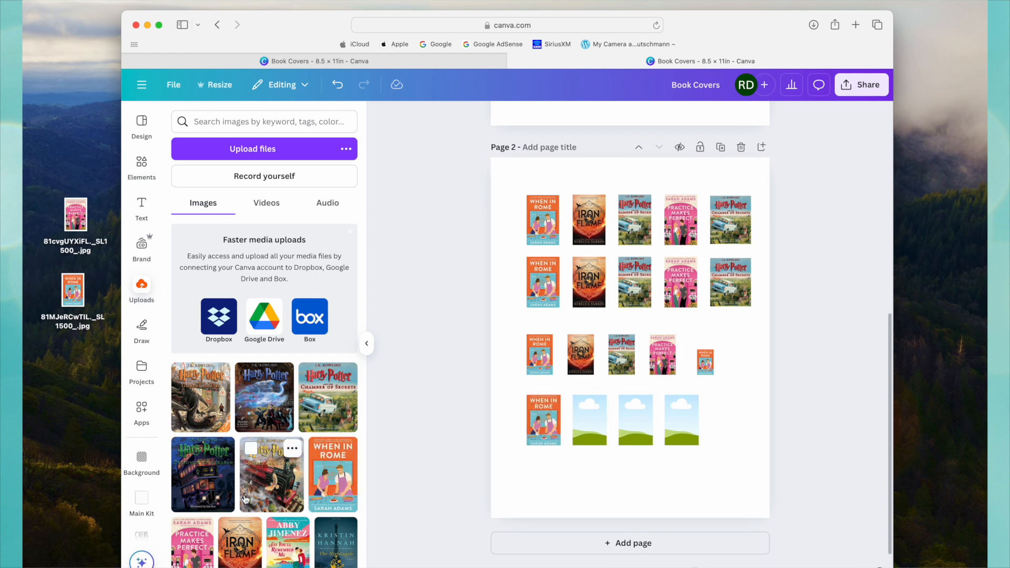
{"action": "left_click_drag", "start_coordinate": [472, 508], "coordinate": [589, 421]}
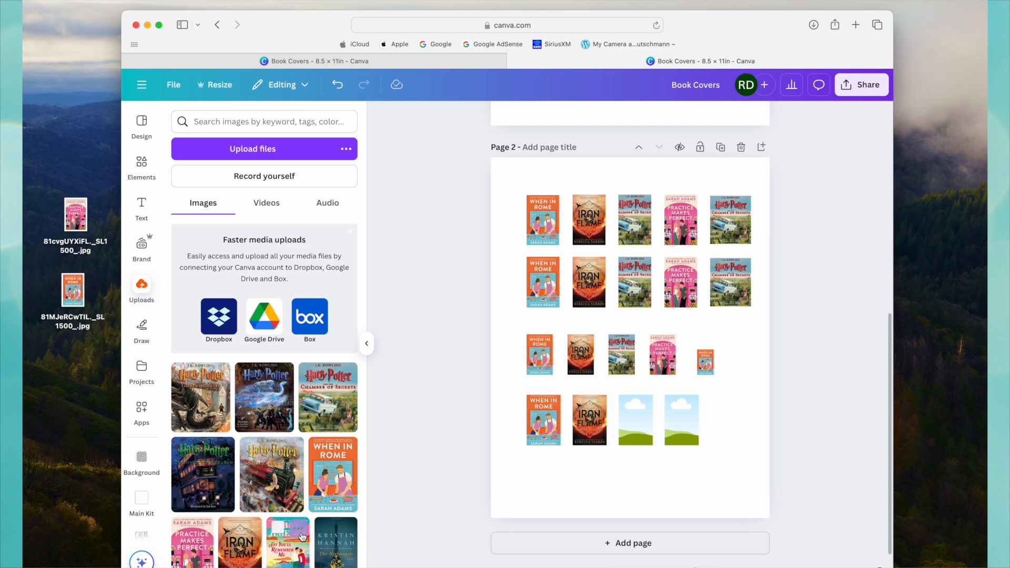
{"action": "left_click_drag", "start_coordinate": [347, 537], "coordinate": [635, 420]}
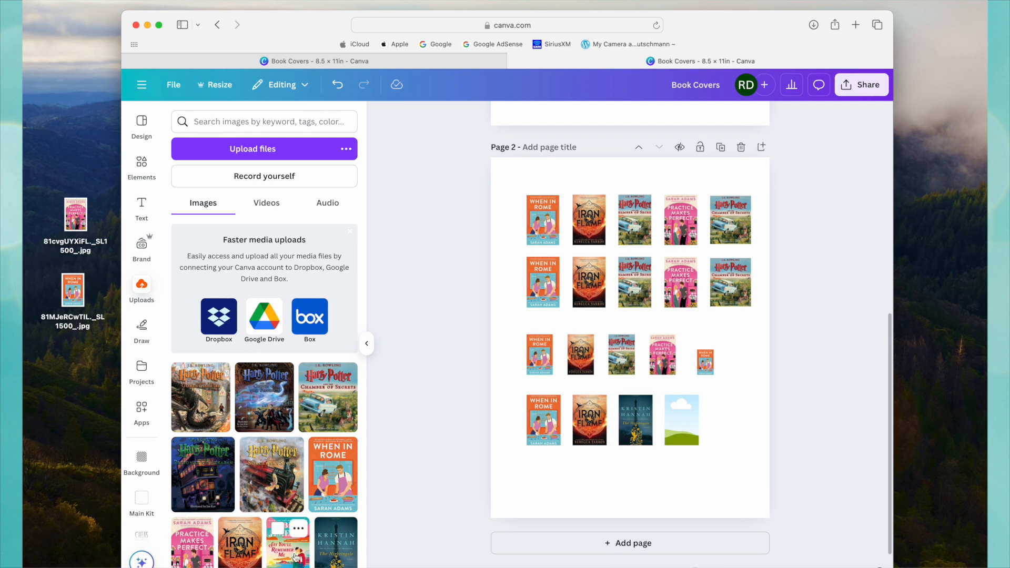
{"action": "left_click_drag", "start_coordinate": [298, 537], "coordinate": [675, 416]}
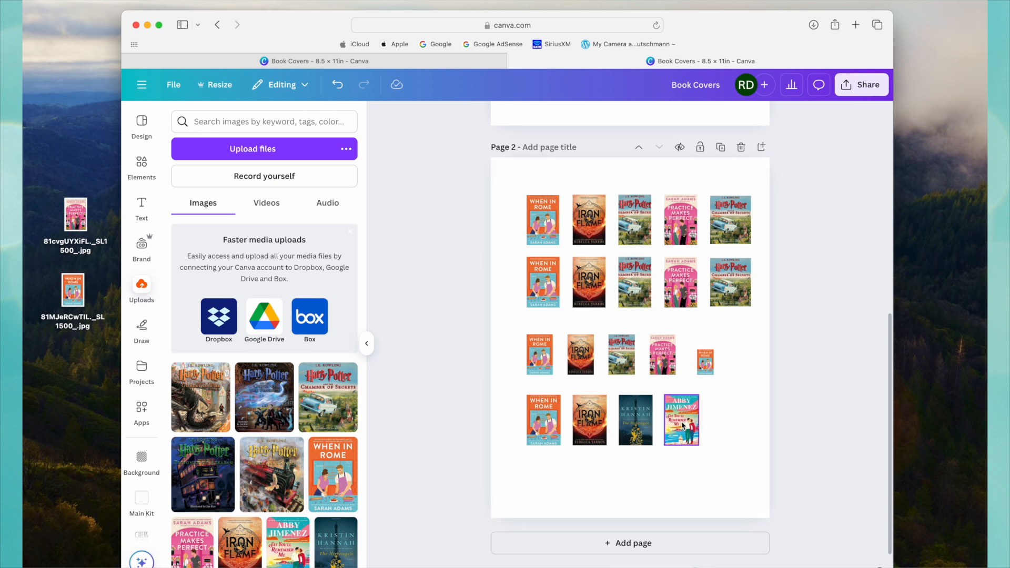
Undo all four cover placements in the fourth row's frames.
{"action": "key", "text": "super+z"}
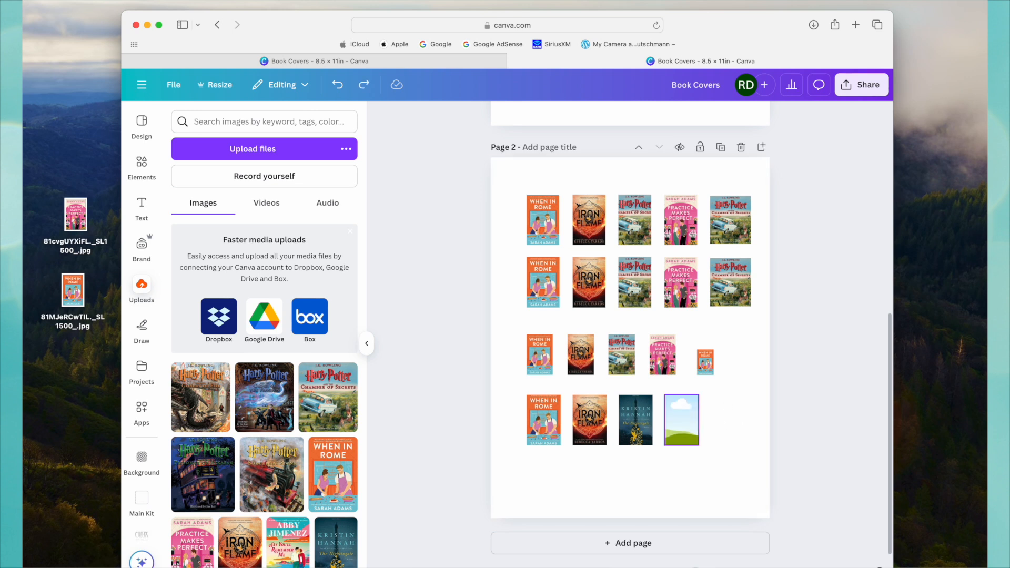
{"action": "key", "text": "super+z"}
{"action": "key", "text": "super+z"}
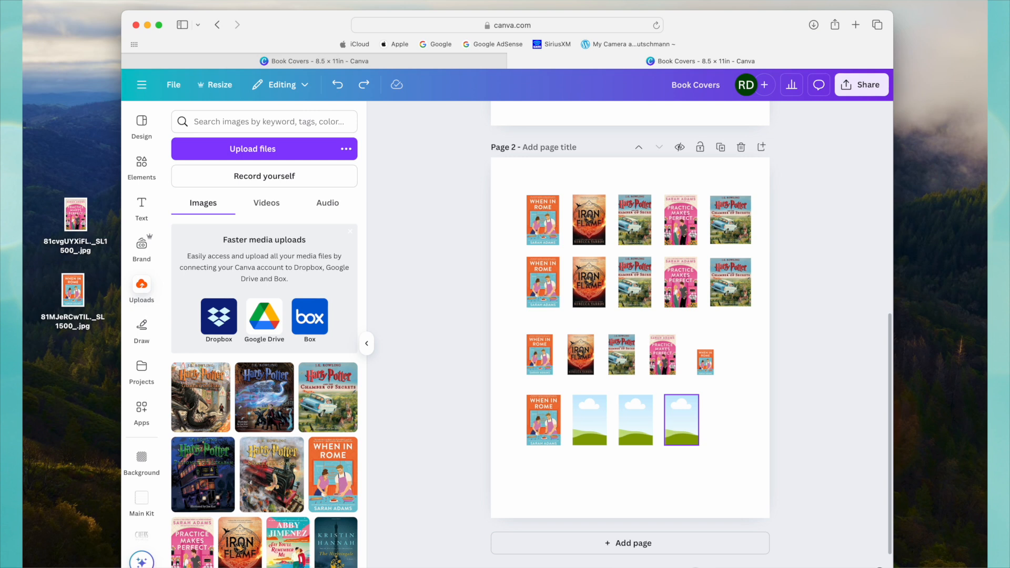
{"action": "key", "text": "super+z"}
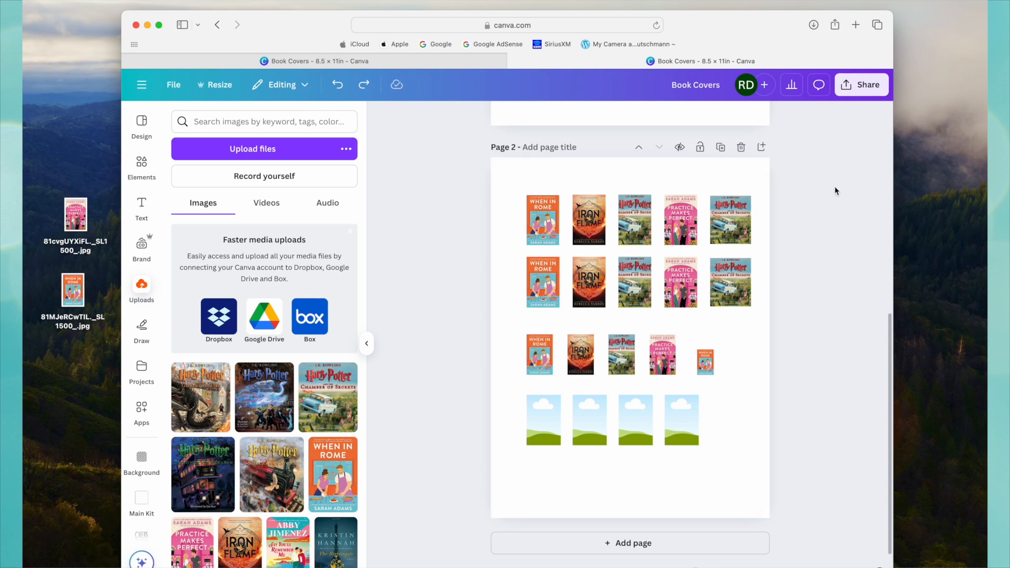
Download only page 2 as a PNG and move the opened Book Covers.png window so the whole page width shows.
{"action": "left_click", "coordinate": [860, 86]}
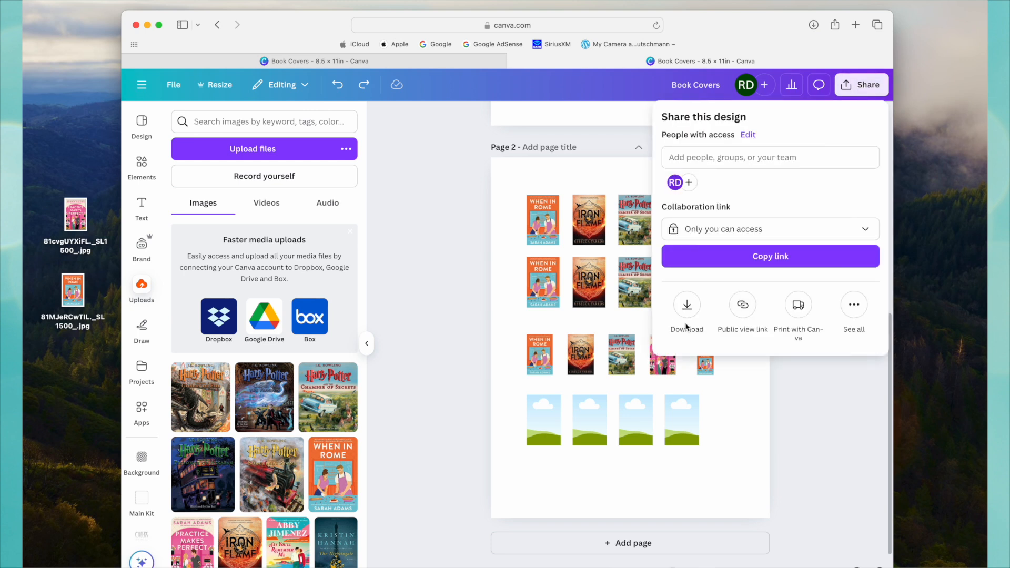
{"action": "left_click", "coordinate": [686, 306]}
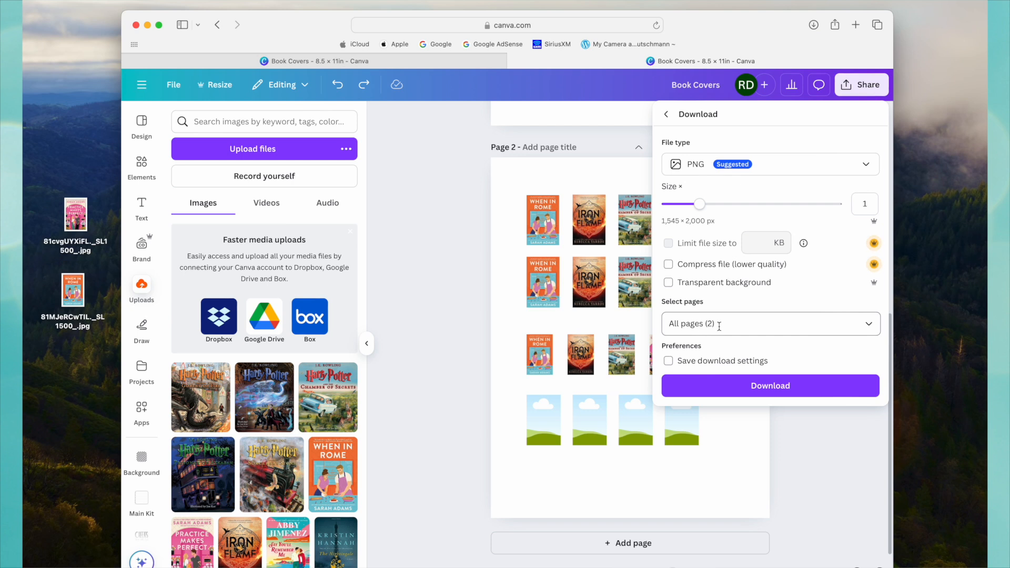
{"action": "left_click", "coordinate": [823, 325]}
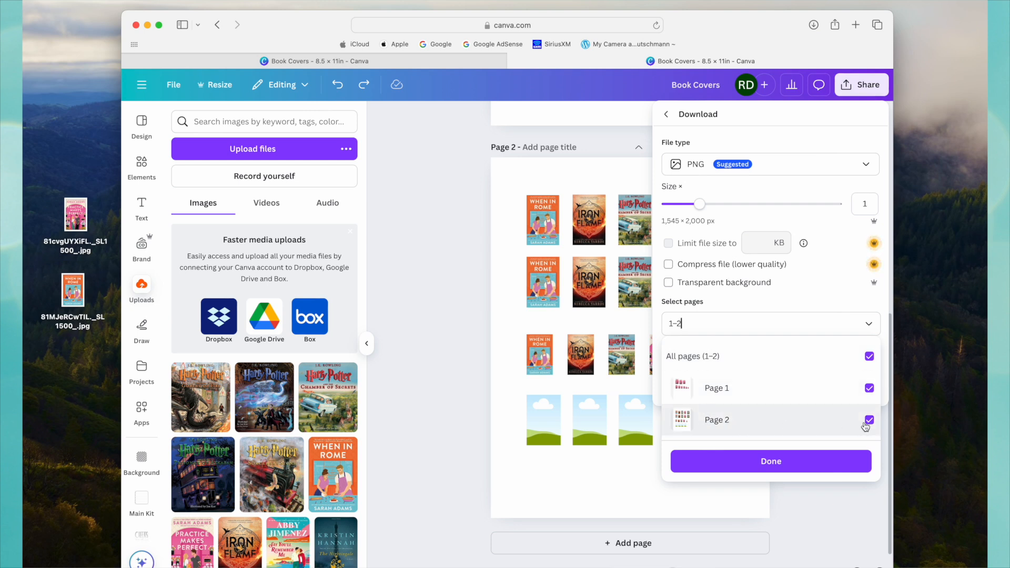
{"action": "left_click", "coordinate": [869, 388]}
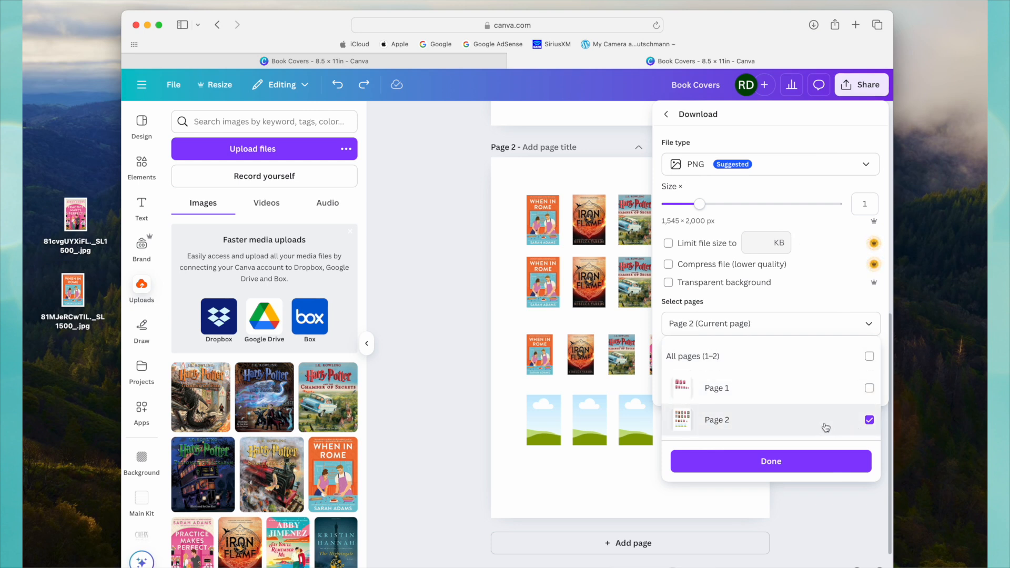
{"action": "left_click", "coordinate": [774, 466]}
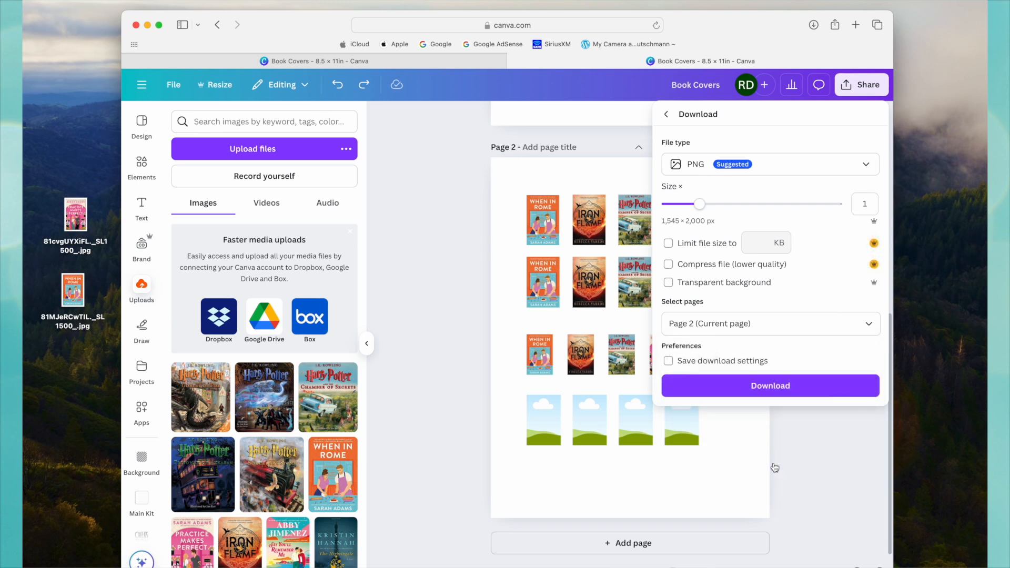
{"action": "left_click", "coordinate": [769, 387]}
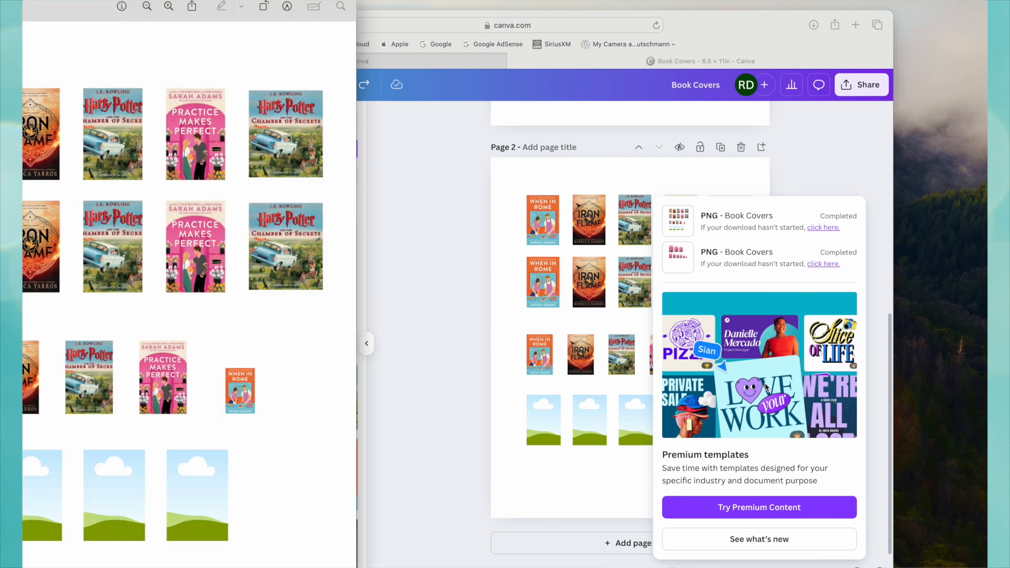
{"action": "left_click_drag", "start_coordinate": [60, 14], "coordinate": [466, 14]}
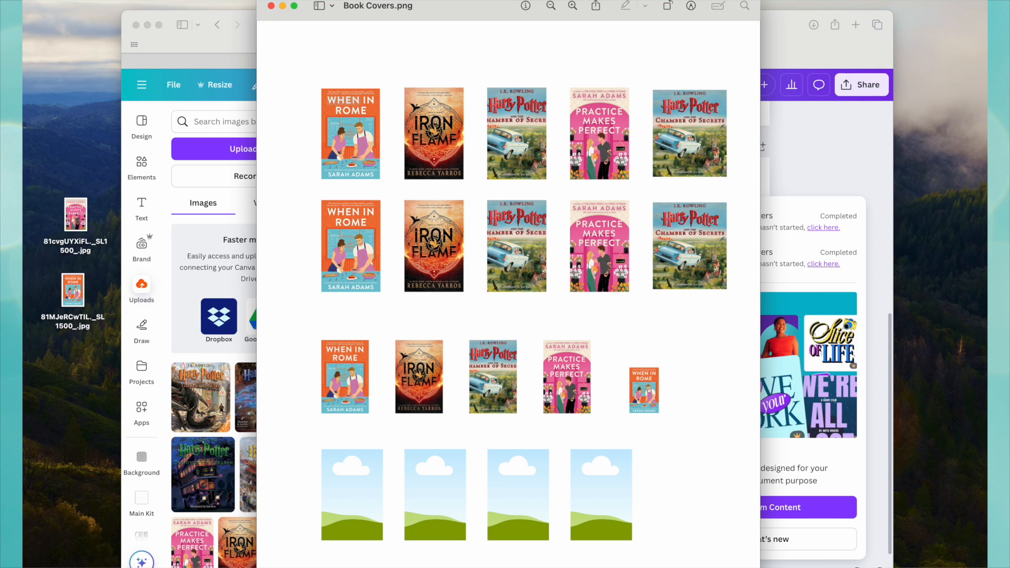